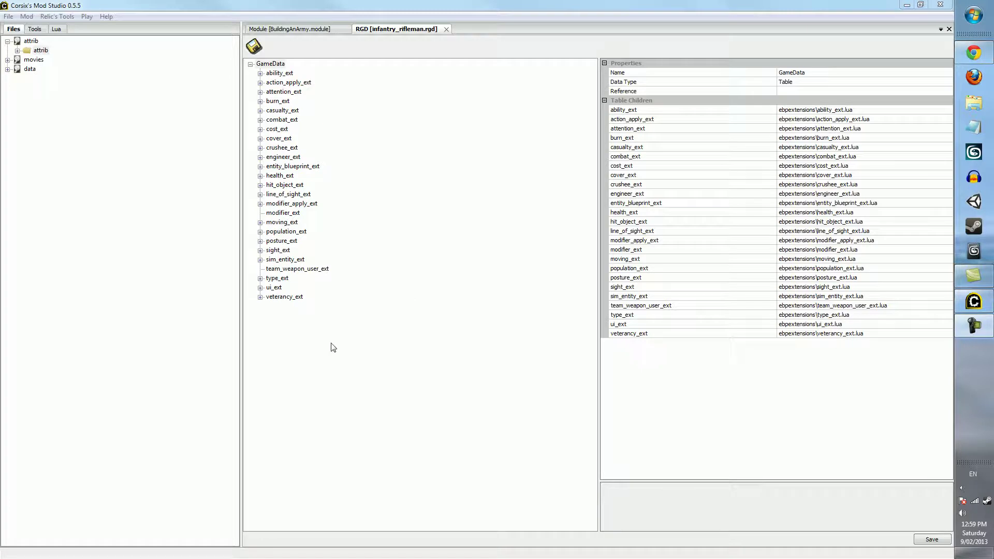
Step: Examine the ability slots in the abilities table under ability_ext, and collapse the branch
left_click(333, 347)
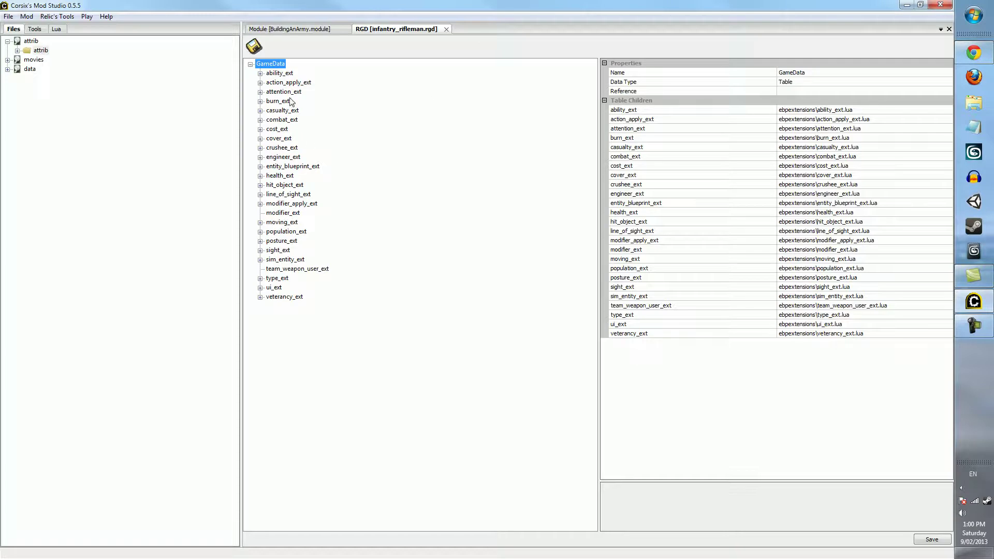
left_click(260, 73)
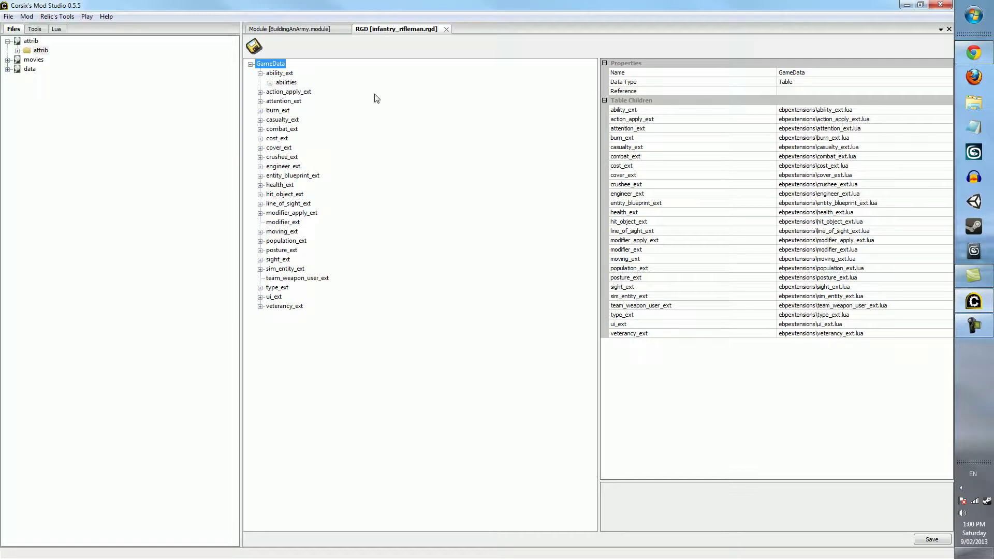
left_click(269, 74)
left_click(260, 73)
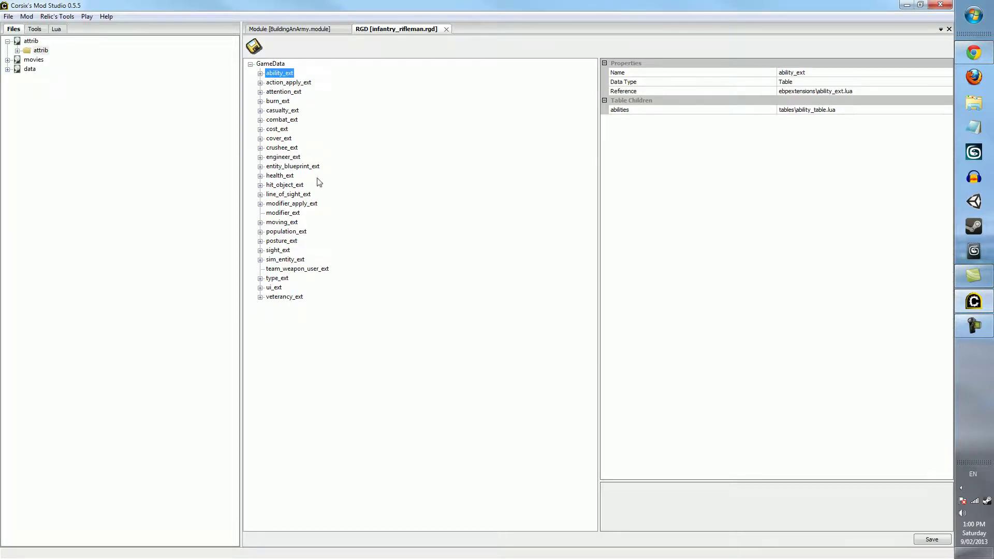
left_click(261, 73)
left_click(270, 83)
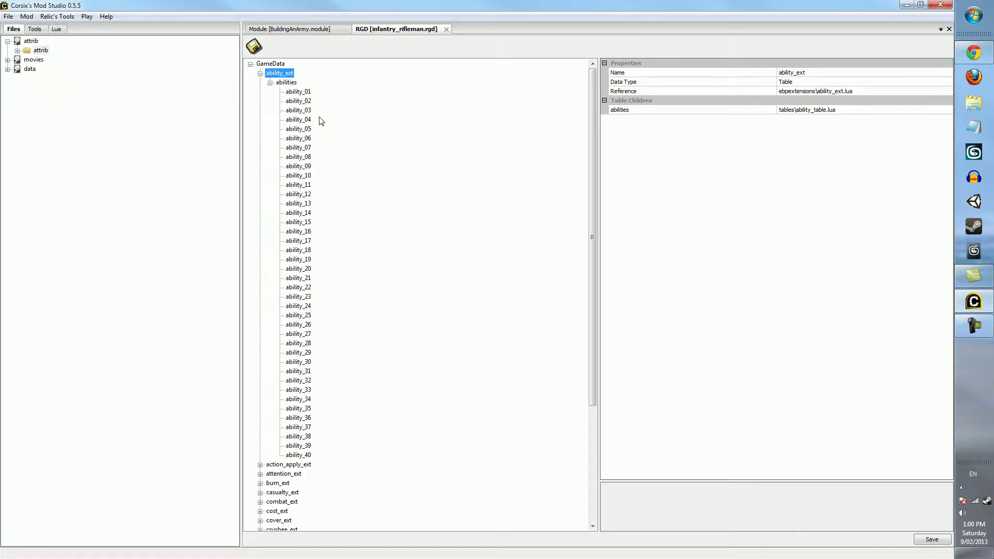
left_click(286, 83)
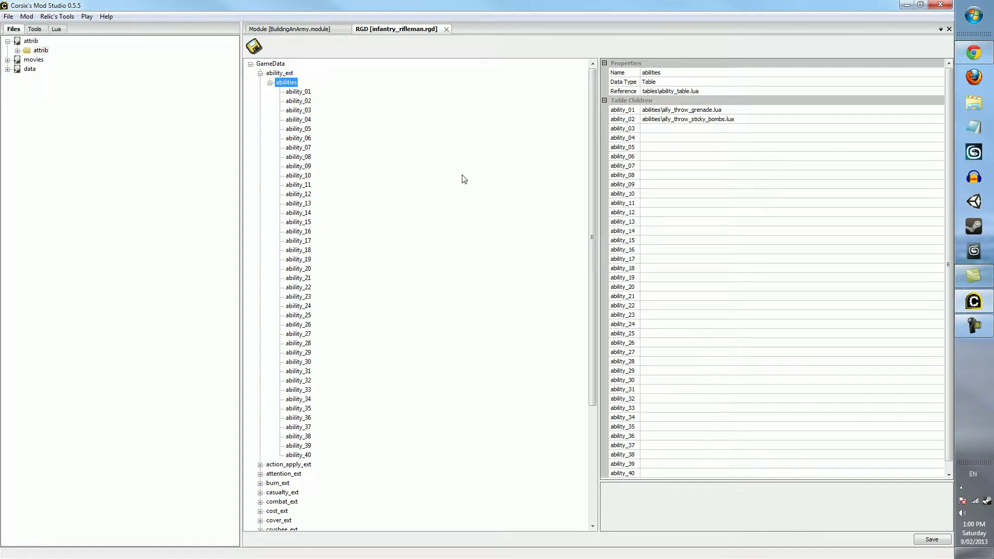
left_click(270, 83)
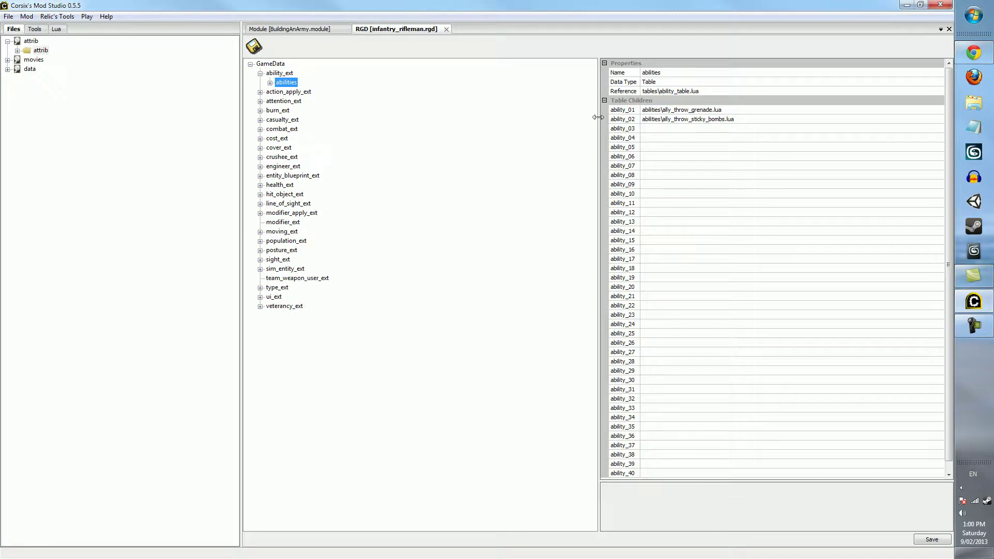
left_click(260, 73)
Step: Expand action_apply_ext down to its actions and view the ability_actions, critical_actions and upgrade_actions tables
left_click(275, 84)
double_click(276, 84)
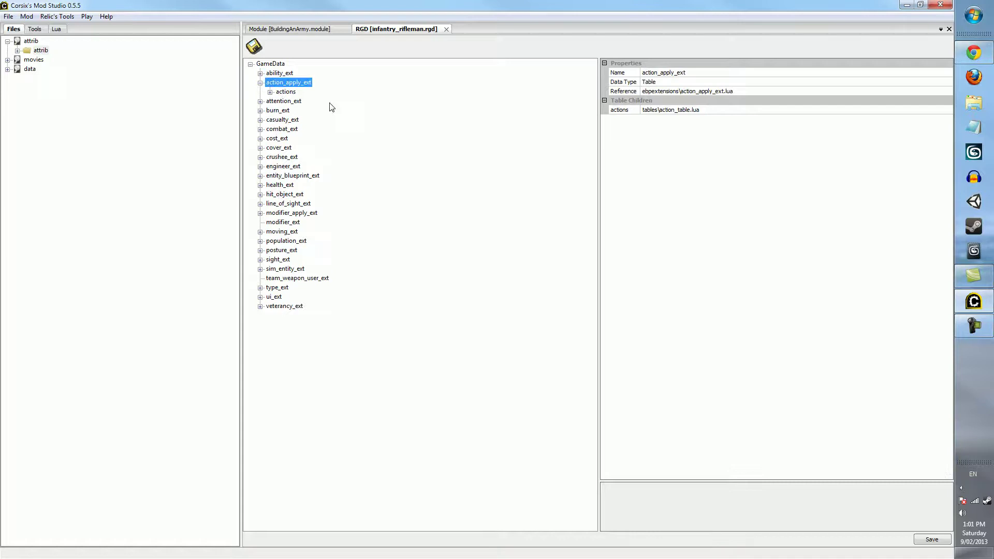
left_click(270, 91)
left_click(297, 101)
left_click(300, 111)
left_click(304, 119)
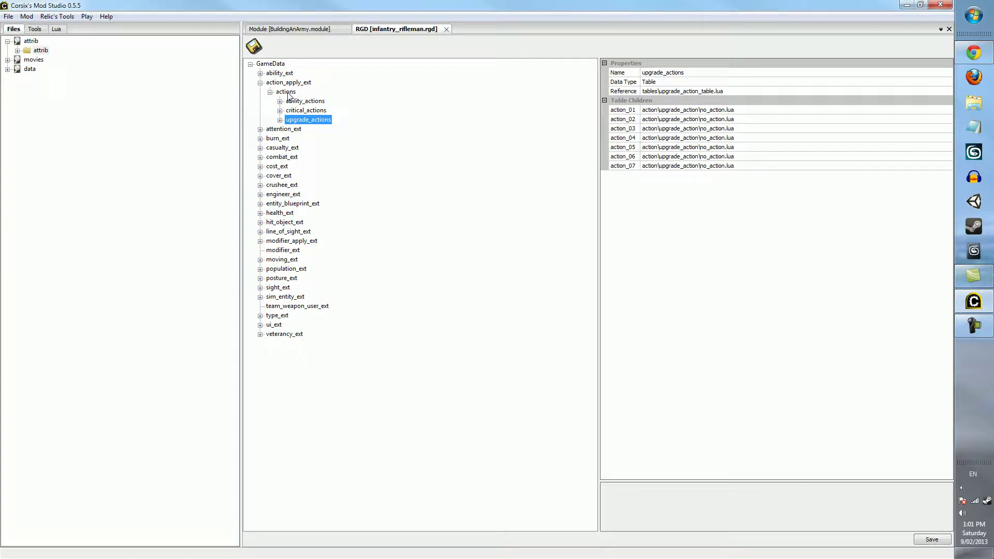
Step: Check the individual entries inside the ability, critical and upgrade action branches, collapsing each one again
left_click(279, 101)
left_click(288, 100)
left_click(280, 102)
left_click(280, 111)
left_click(279, 110)
left_click(280, 120)
left_click(279, 119)
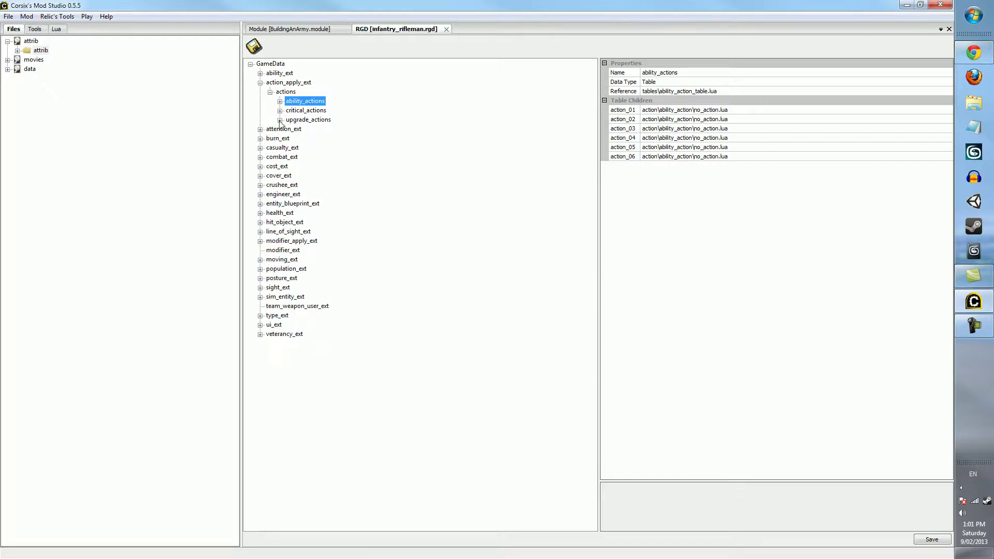
Step: Browse the available action files in the attrib archive's action\ability_action folder
left_click(17, 50)
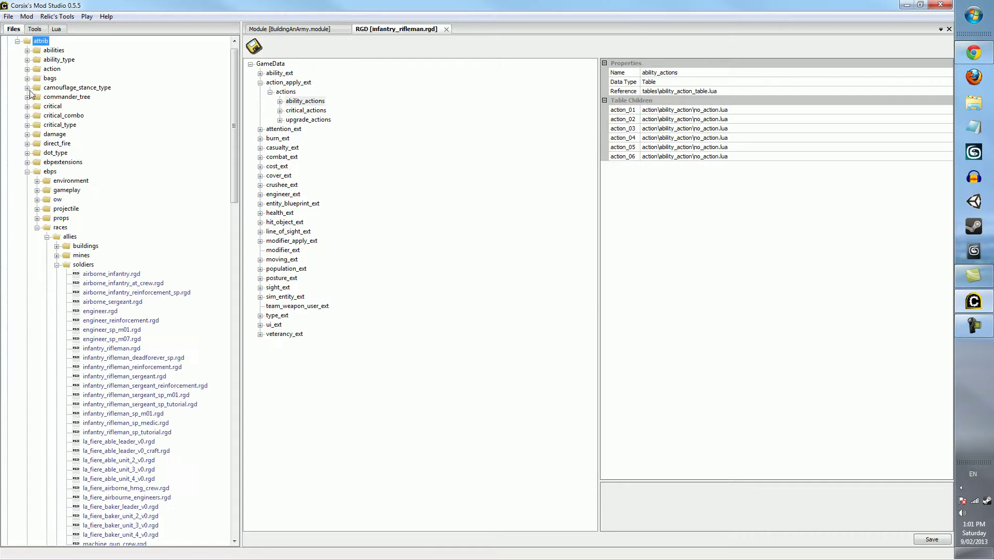
left_click(27, 69)
left_click(37, 78)
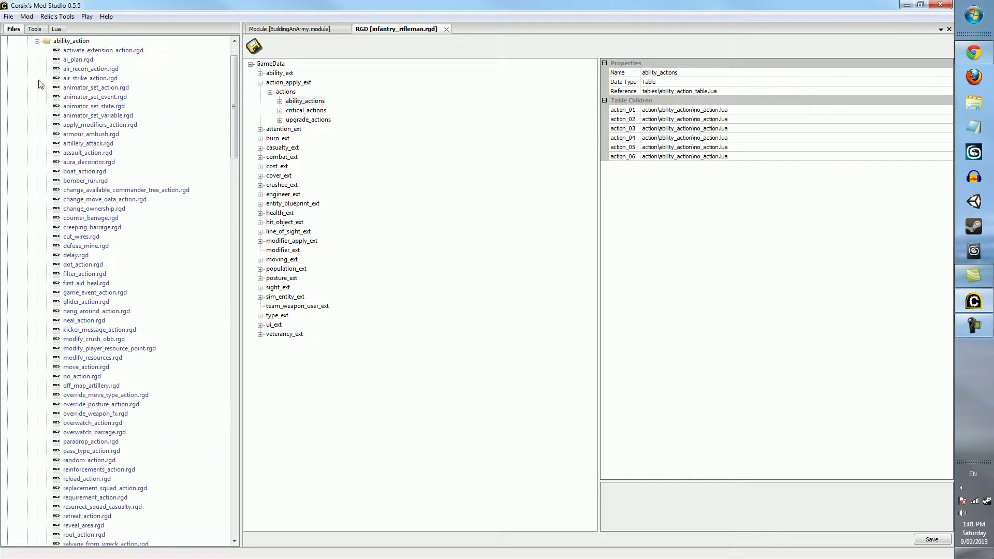
scroll(95, 279, "down", 6)
scroll(95, 290, "up", 8)
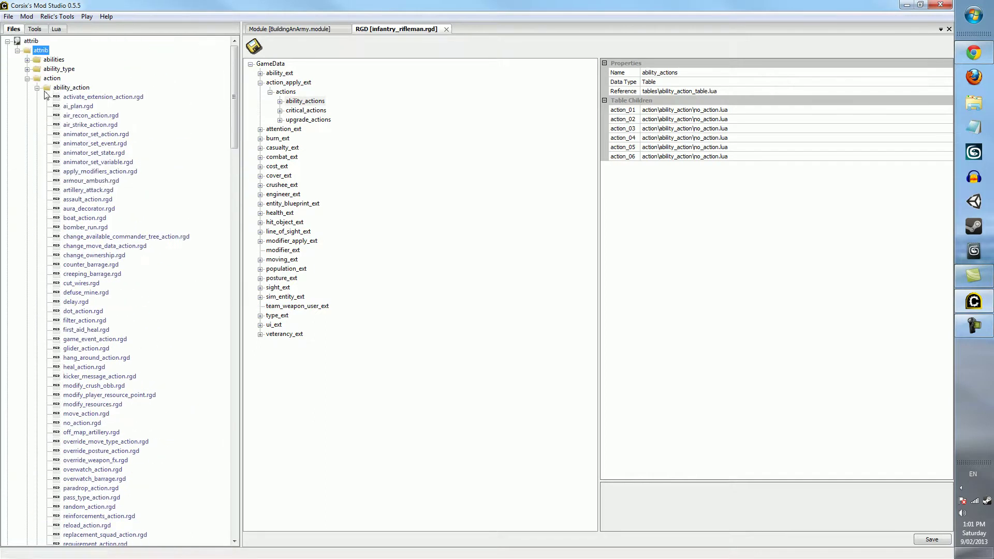
Step: Look through the critical_action and upgrade_action folders, and collapse the action folder
left_click(36, 87)
left_click(36, 97)
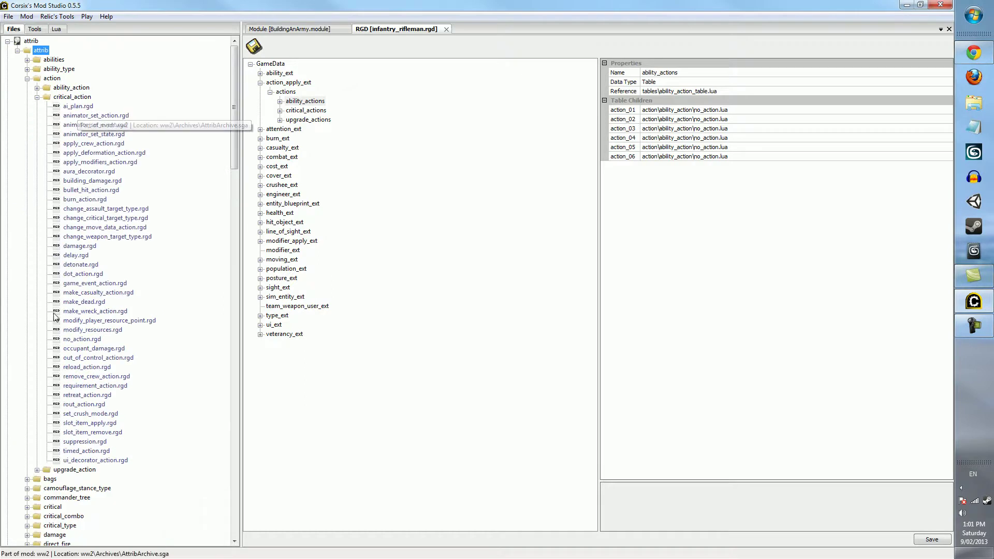
left_click(37, 97)
left_click(36, 106)
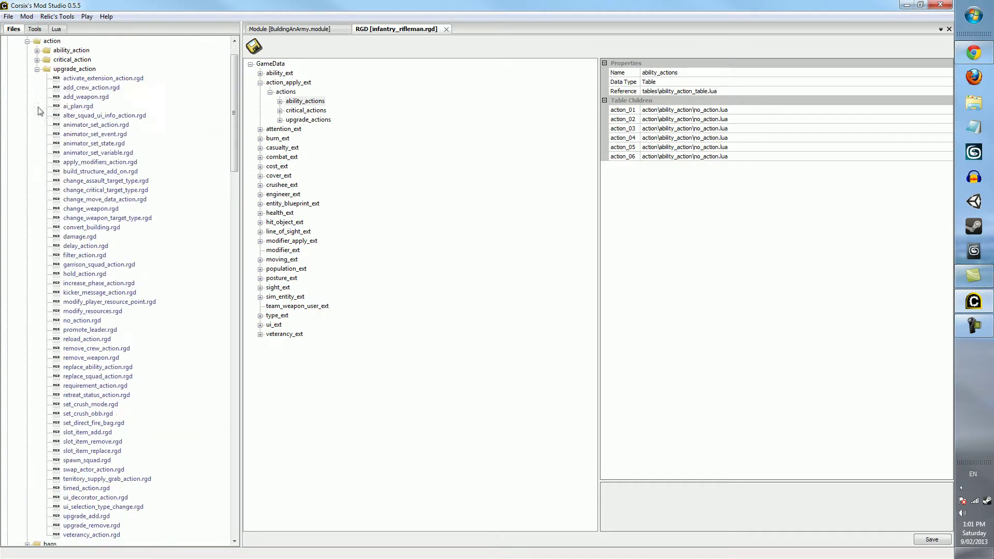
left_click(37, 69)
double_click(34, 44)
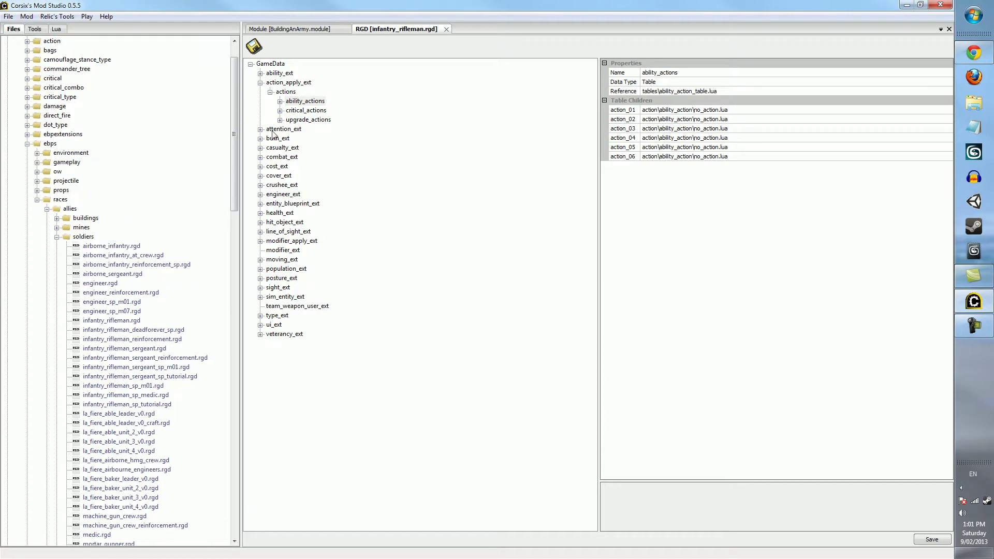
Step: Collapse action_apply_ext and inspect the should_face_target setting in attention_ext
left_click(260, 83)
left_click(260, 92)
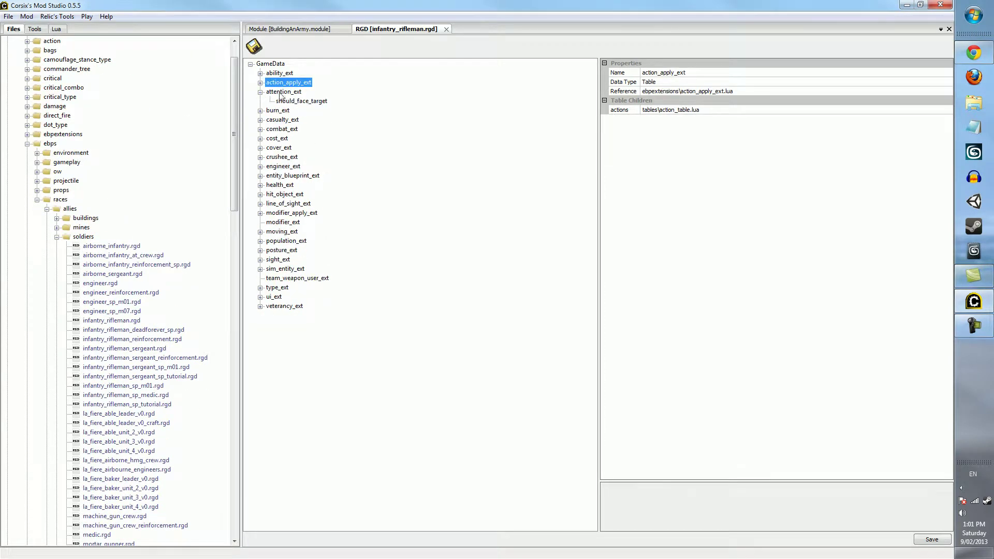
left_click(284, 92)
left_click(260, 92)
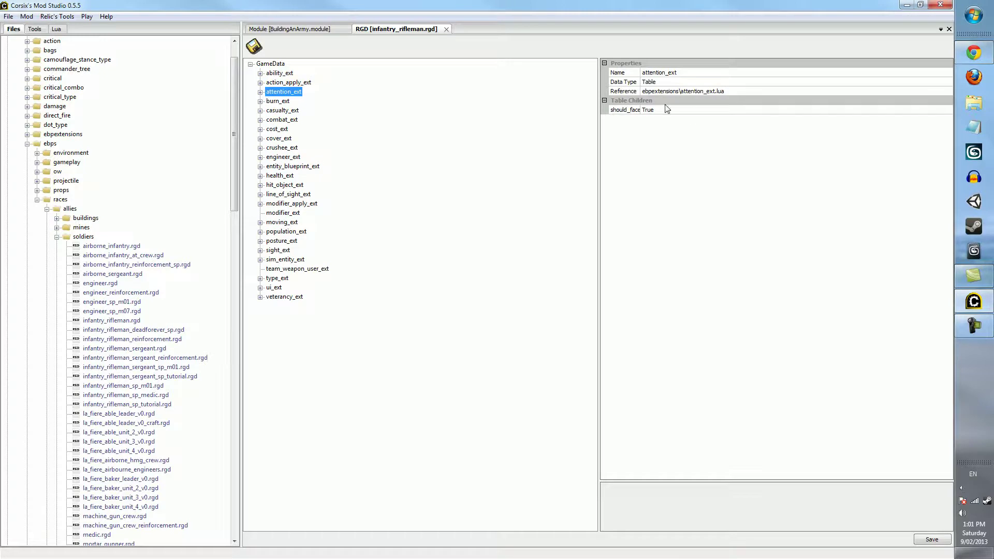
Step: Widen the property name column for burn_ext and review its flame_proof, dmg_per_sec, fire_entity and on_flame_death_actions properties
left_click(283, 102)
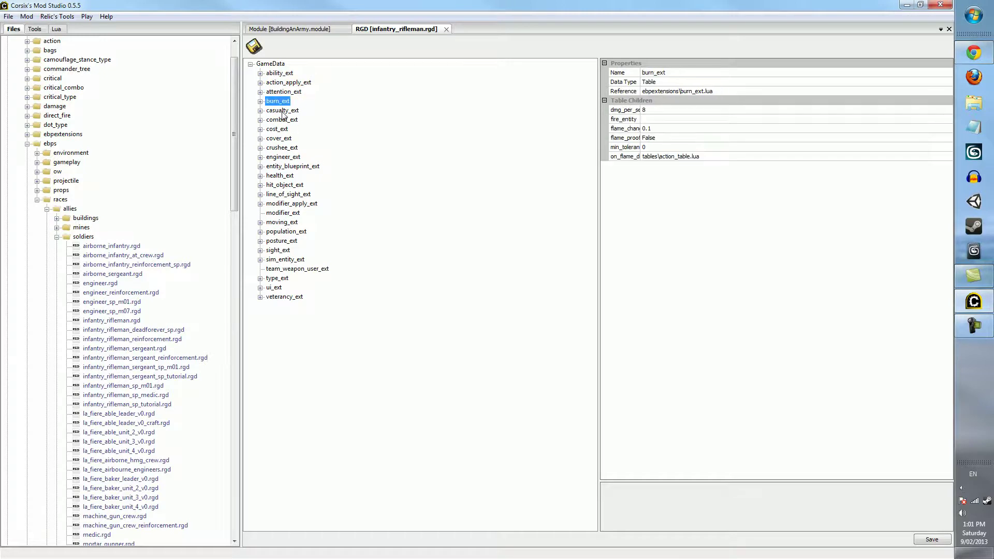
left_click_drag(640, 112, 690, 114)
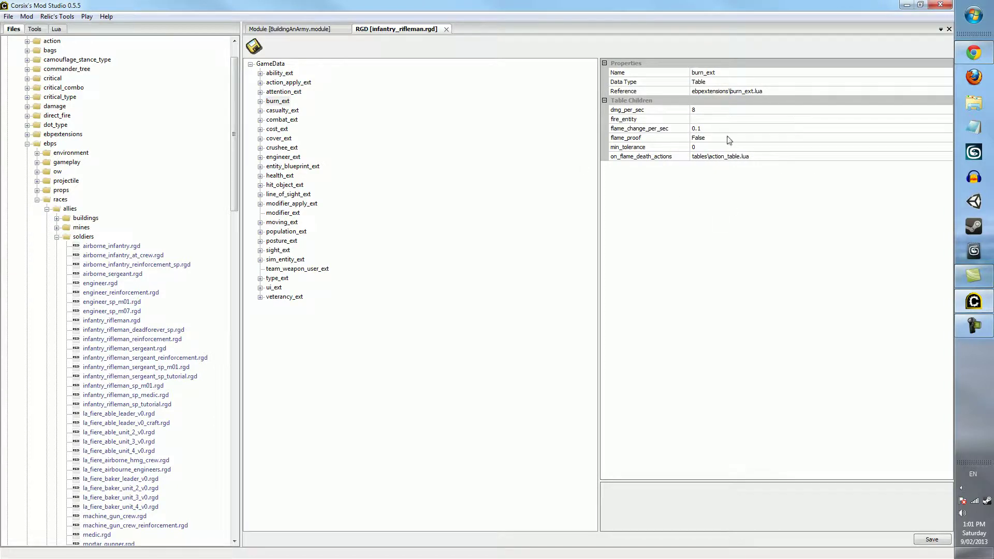
left_click(701, 141)
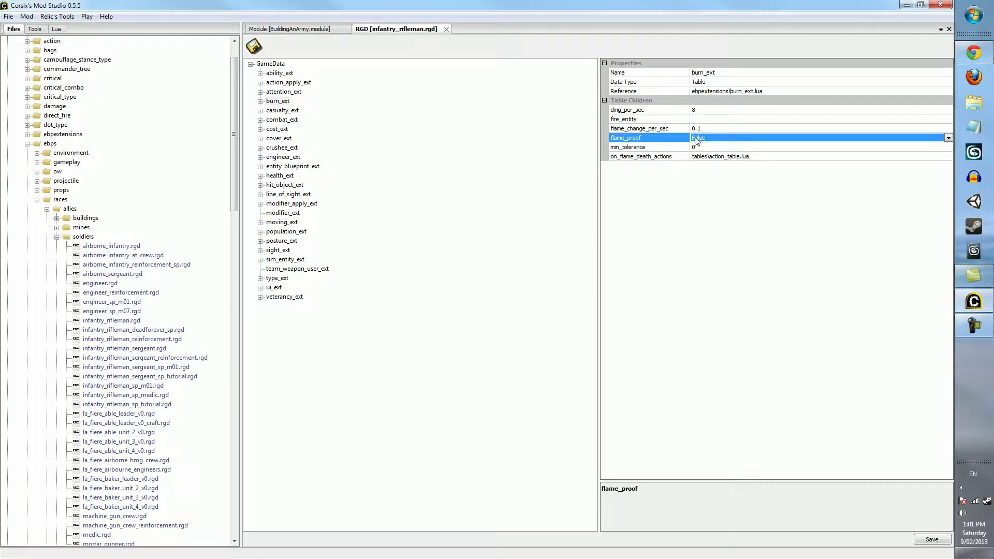
left_click(710, 111)
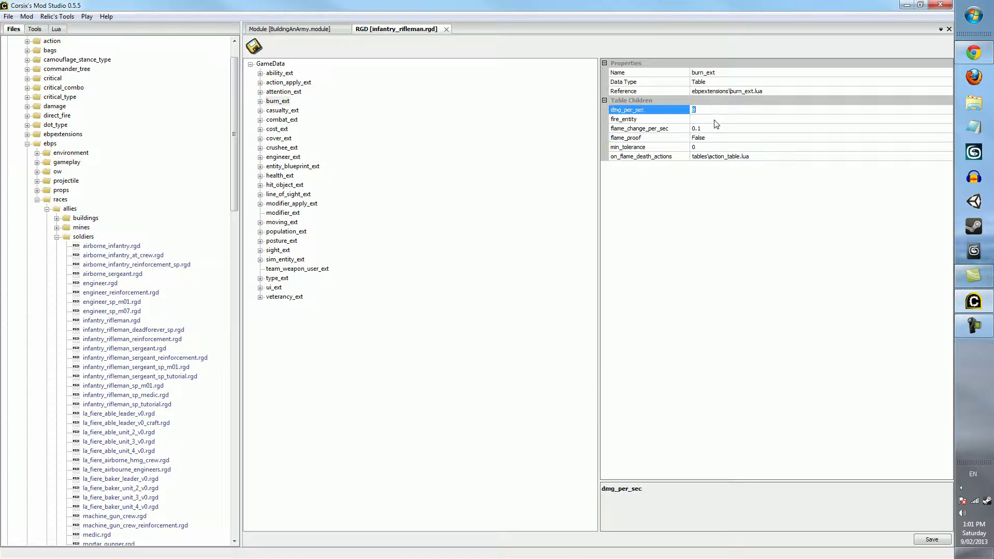
left_click(714, 121)
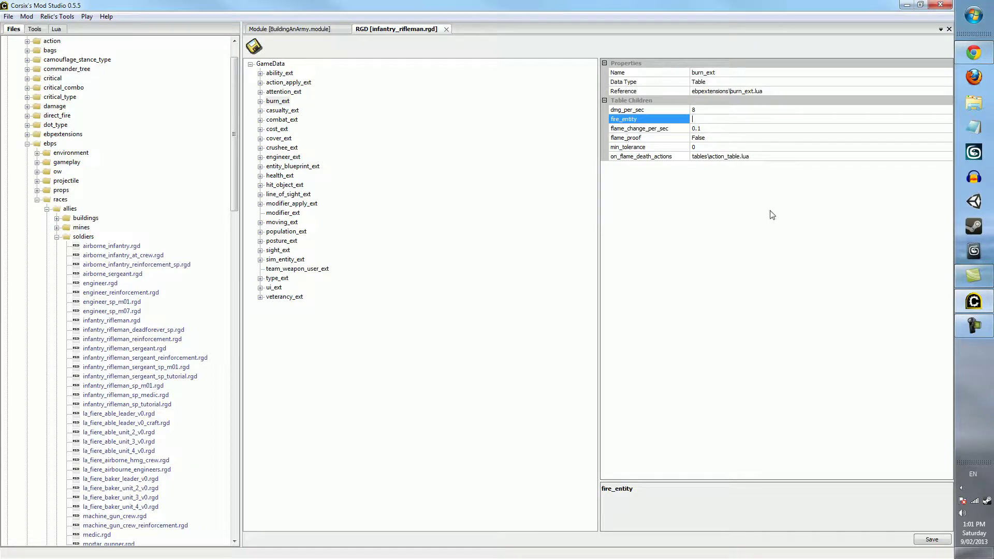
left_click(700, 157)
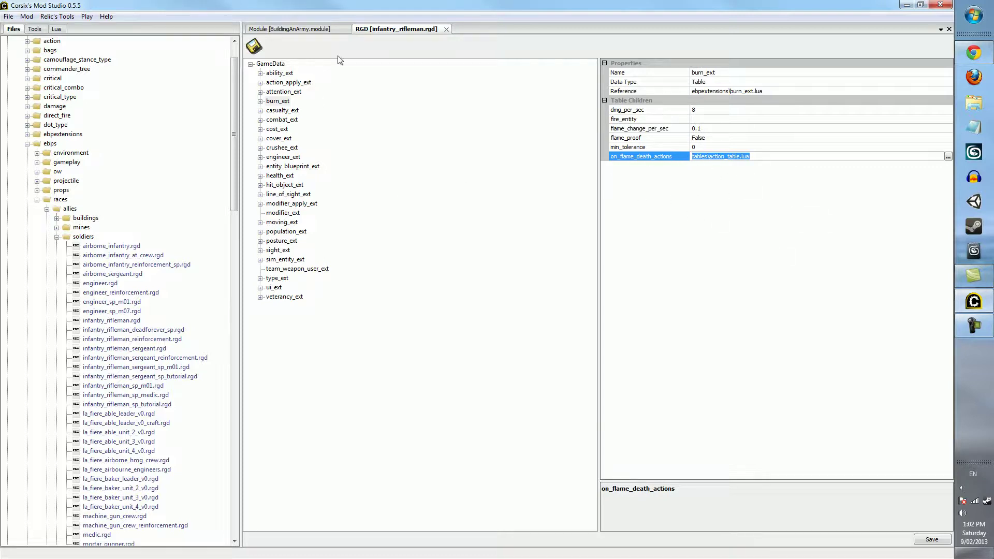
Step: Expand on_flame_death_actions under burn_ext and view its ability, critical and upgrade action tables
left_click(260, 102)
left_click(270, 157)
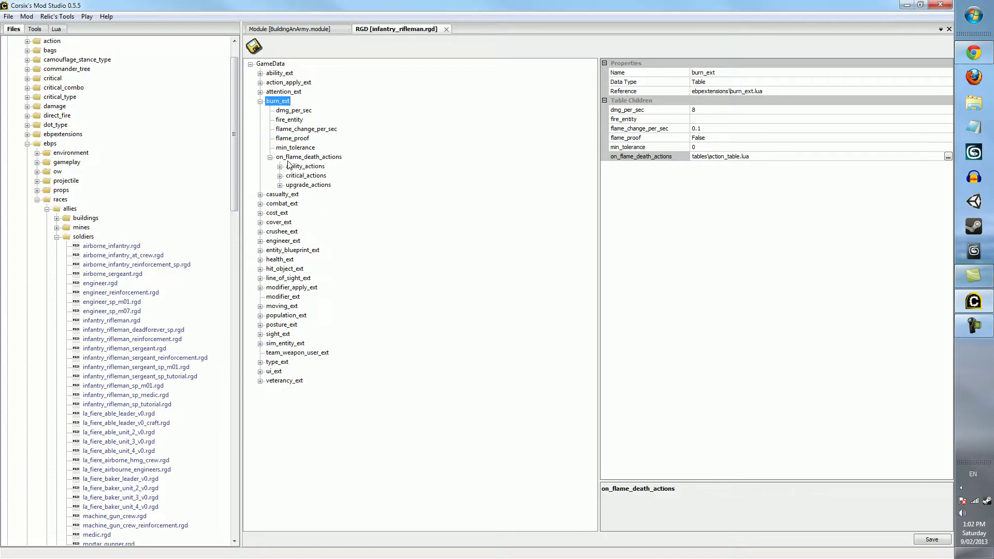
left_click(290, 165)
left_click(299, 176)
left_click(304, 185)
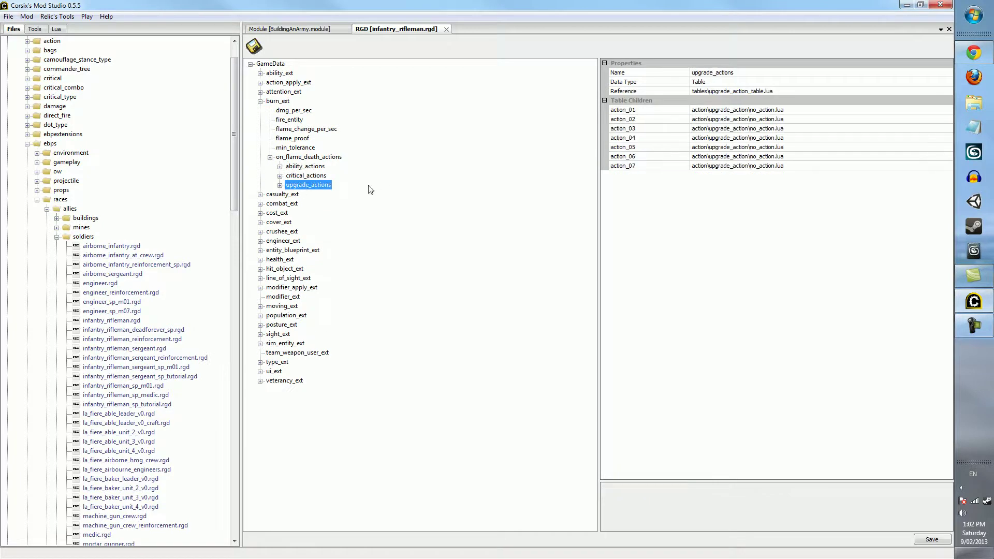
Step: Go over the on_flame_death_actions table and its three action tables once more, and collapse burn_ext
left_click(299, 176)
left_click(301, 167)
left_click(306, 157)
left_click(269, 157)
left_click(270, 157)
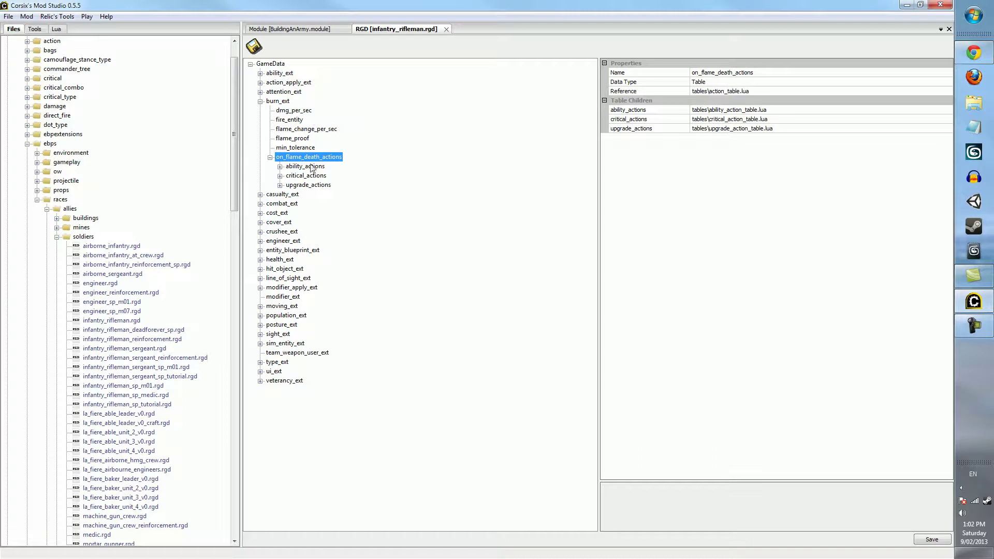
left_click(308, 167)
left_click(309, 176)
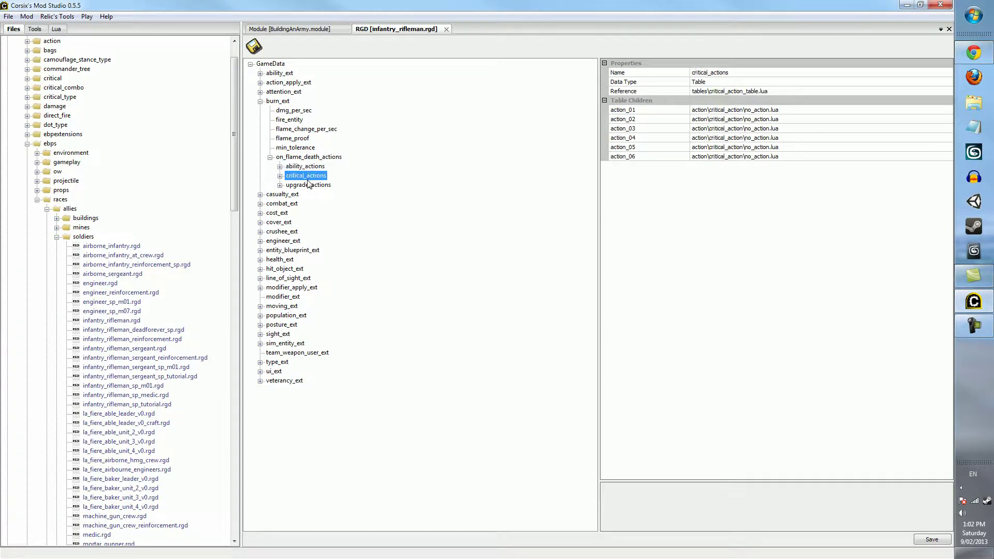
left_click(309, 186)
left_click(261, 102)
Step: Review the maximum_death_time and minimum_death_time values of casualty_ext
key("Down")
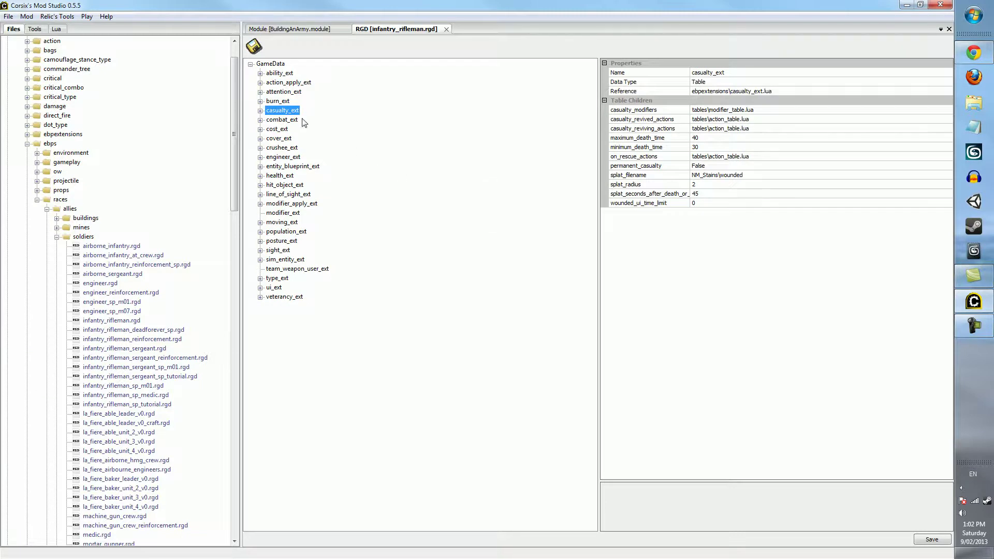
left_click(714, 148)
left_click(712, 139)
left_click(705, 148)
key("Up")
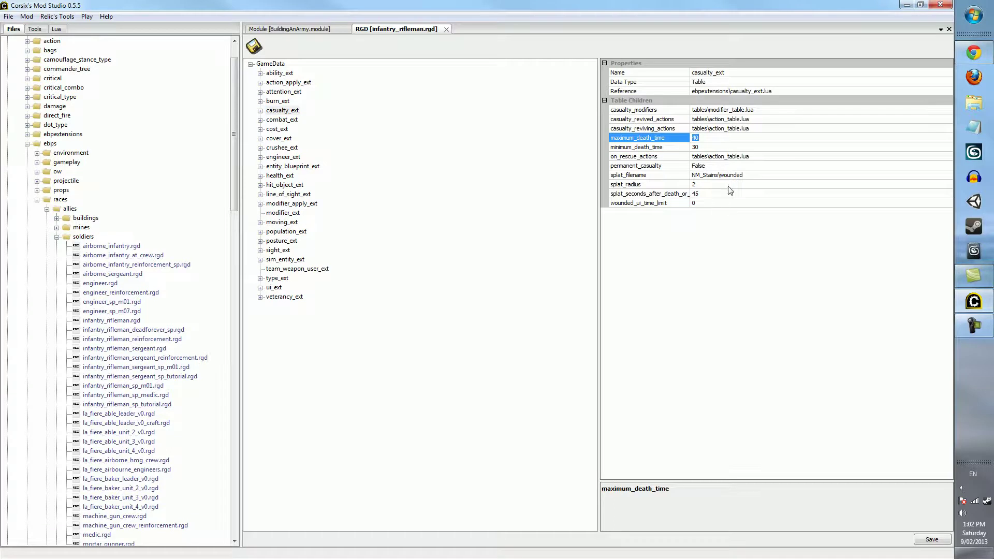
Step: Inspect the splat filename, radius and duration properties of casualty_ext, widening the name column to show the full names
left_click(703, 194)
left_click(710, 197)
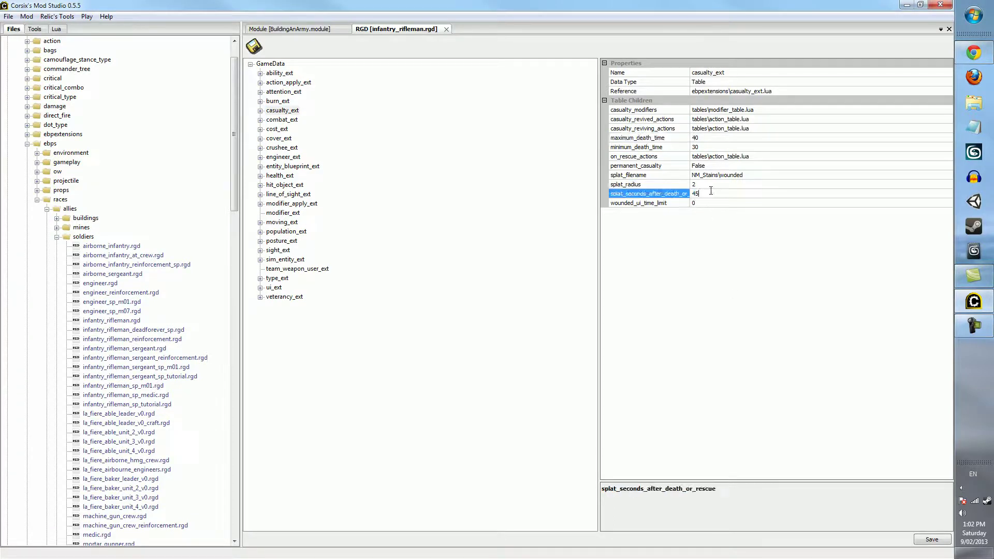
key("Up")
key("Up")
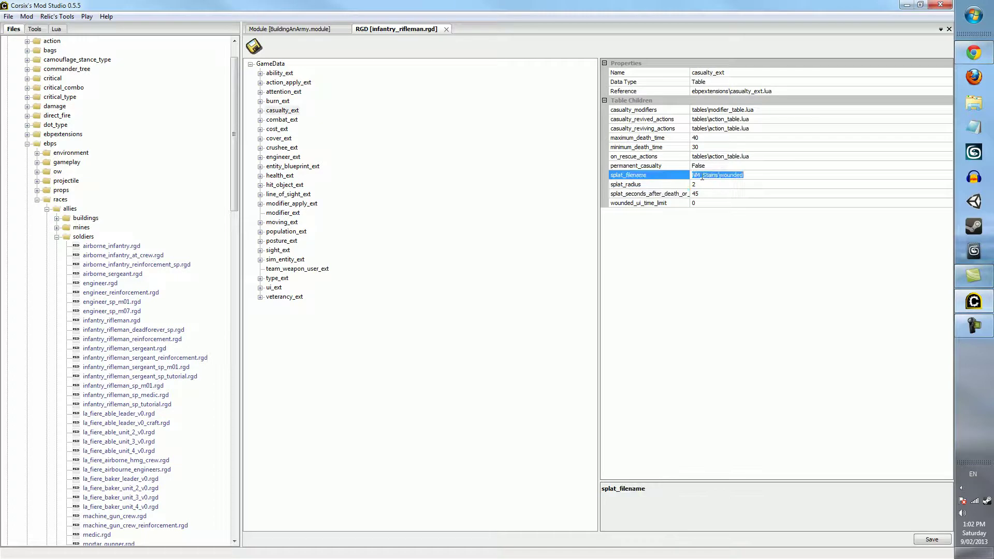
left_click(707, 185)
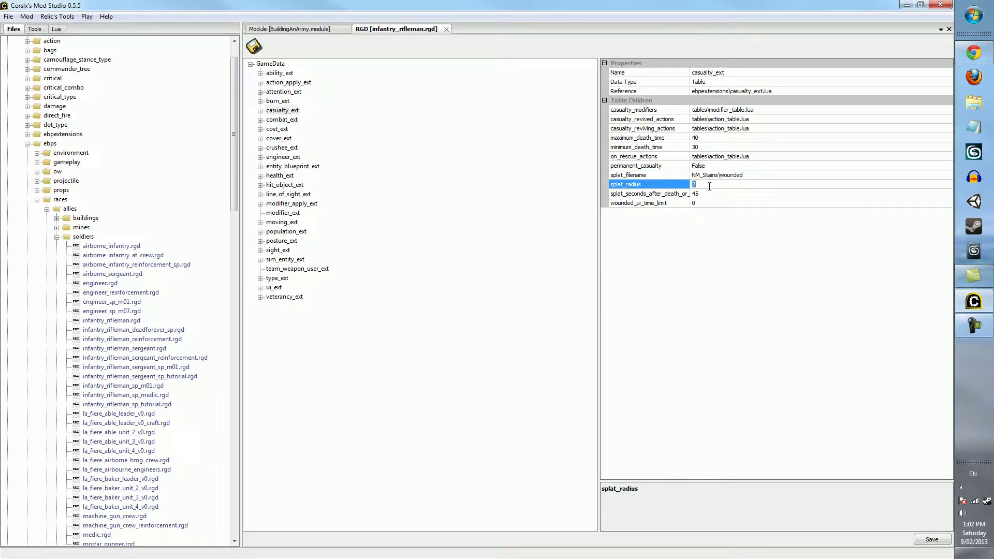
left_click(716, 194)
left_click_drag(690, 175, 719, 175)
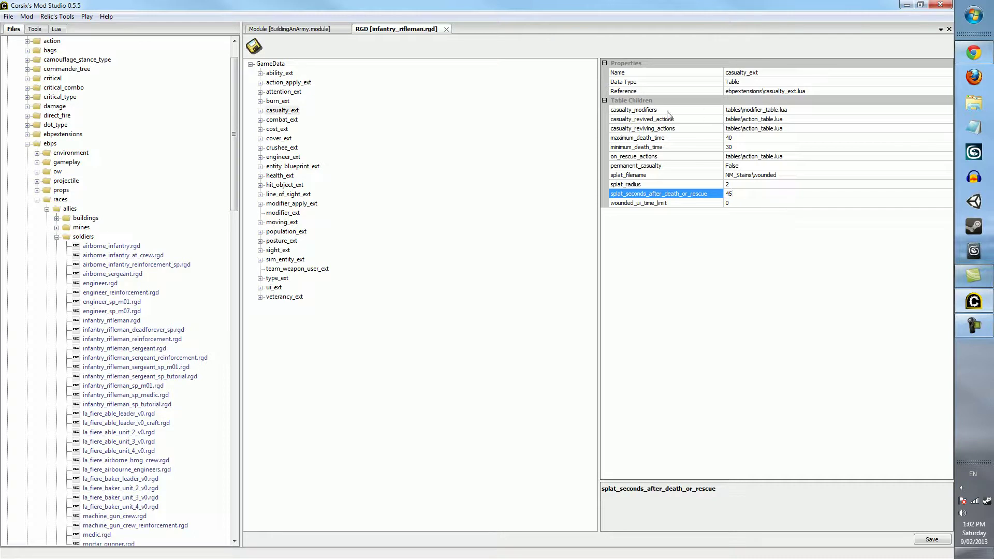
Step: Expand casualty_ext, view its casualty_modifiers and casualty_revived_actions tables, and collapse the extension again
left_click(260, 111)
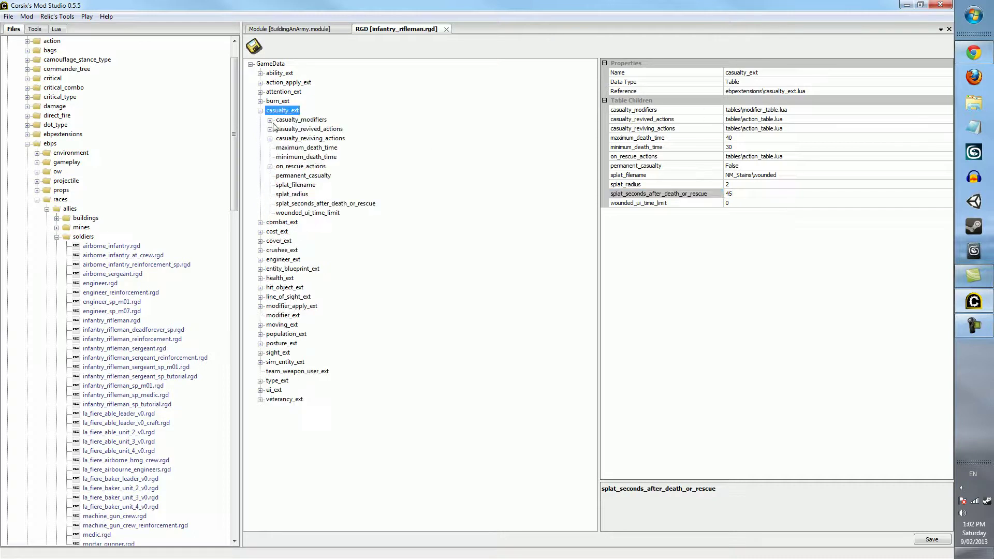
left_click(294, 121)
left_click(270, 129)
left_click(270, 128)
left_click(279, 129)
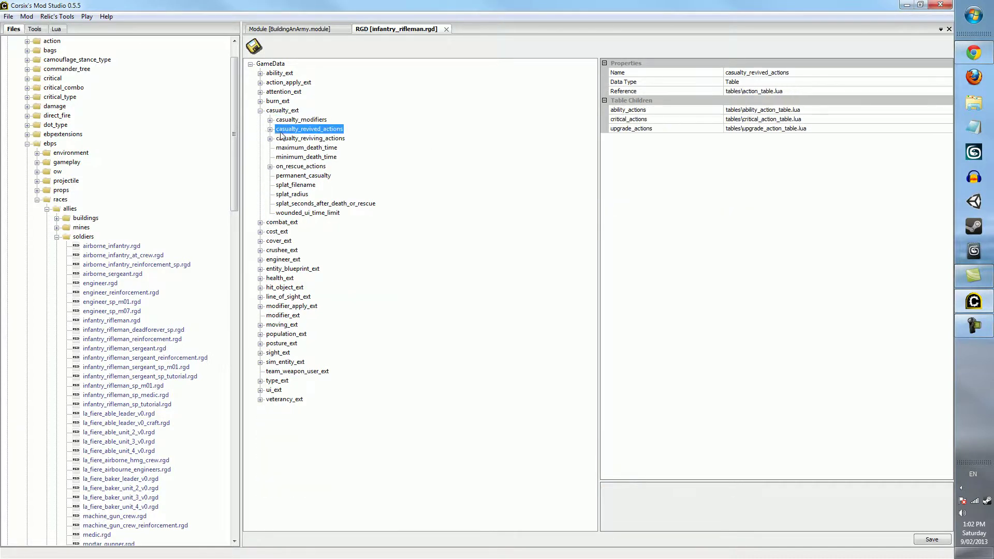
left_click(268, 129)
left_click(269, 130)
left_click(260, 110)
Step: Expand combat_ext and view its can_scavenge, hardpoints and reject_attack_command entries
left_click(267, 123)
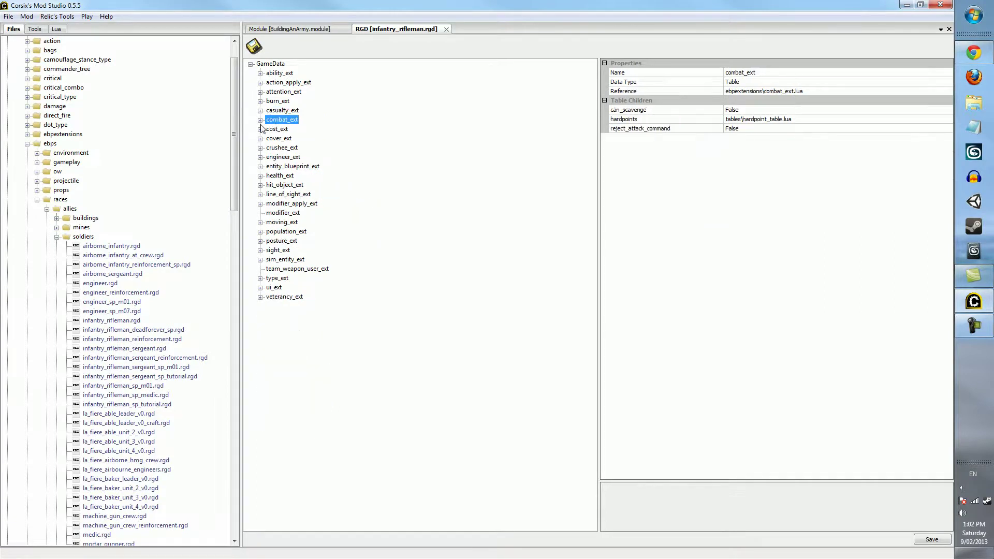
left_click(261, 120)
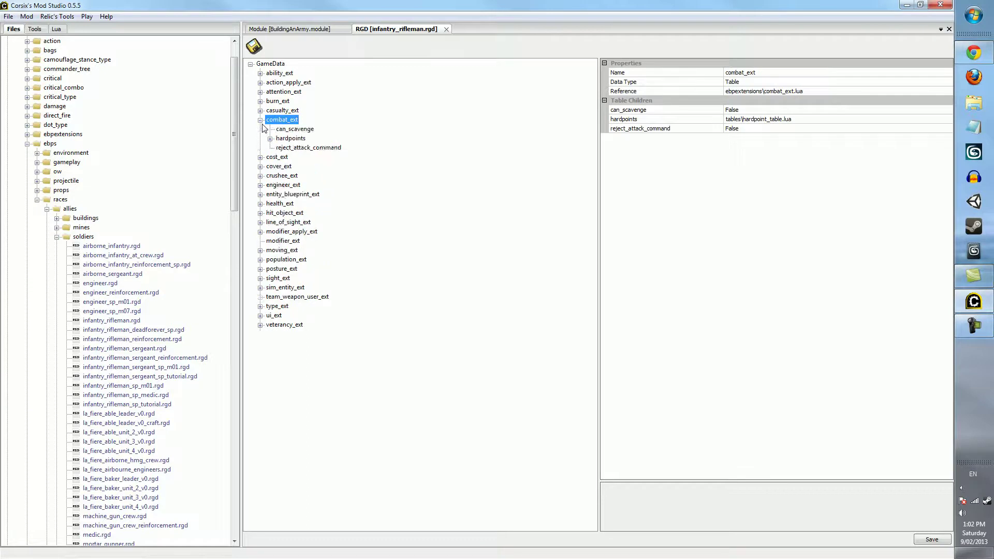
left_click(290, 131)
left_click(288, 139)
left_click(291, 147)
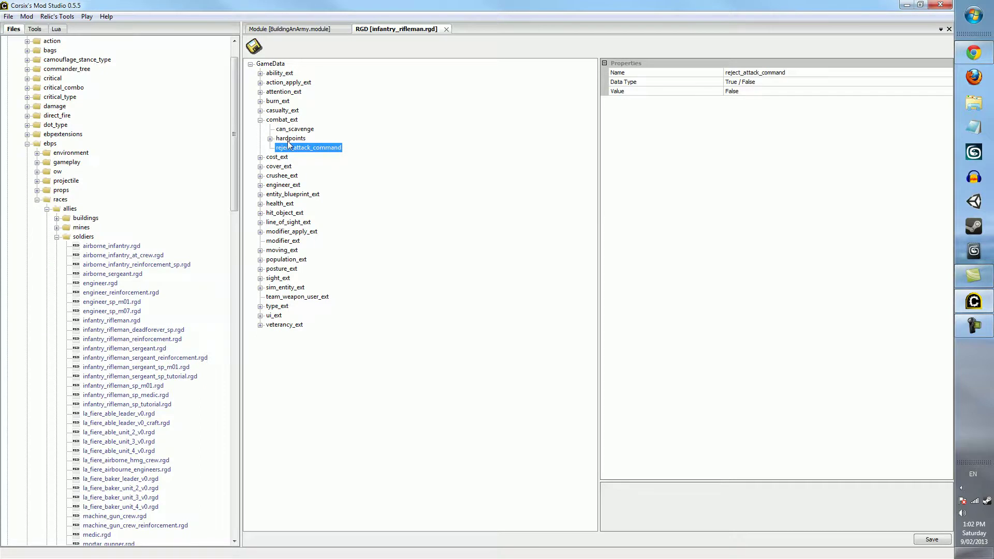
Step: Expand hardpoints down to the weapon_table of hardpoint_01 and view the properties of its weapon entries
left_click(289, 139)
left_click(270, 138)
left_click(279, 148)
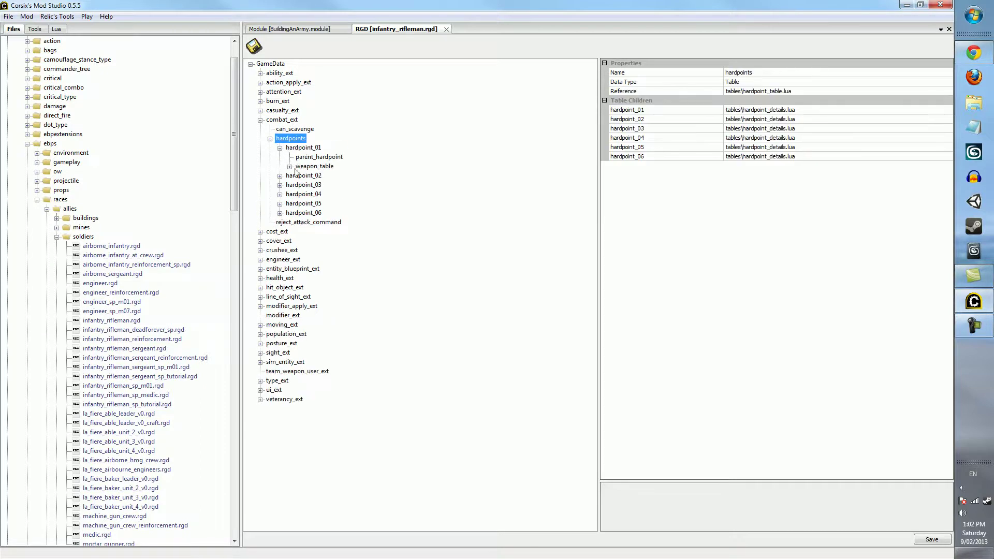
left_click(298, 175)
left_click(289, 167)
left_click(320, 185)
left_click(316, 195)
left_click(316, 204)
left_click(320, 176)
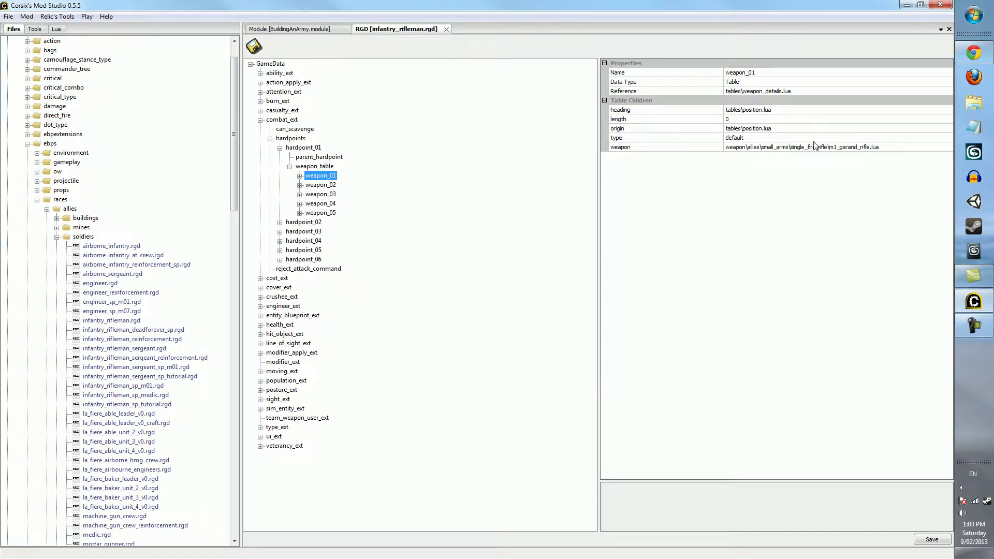
Step: Check the parent_hardpoint value of hardpoint_01 and compare weapon_01 with the other entries of its weapon_table
left_click(290, 166)
left_click(313, 159)
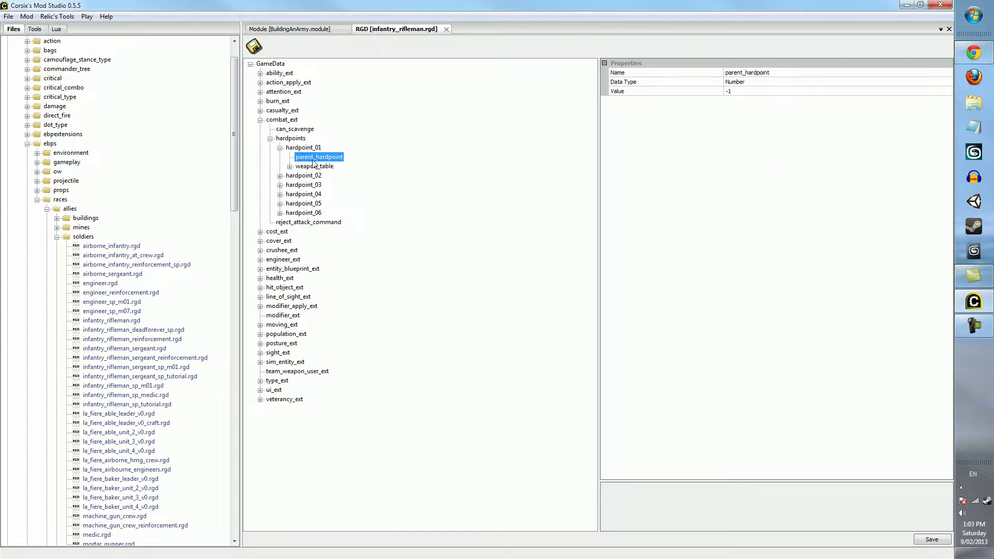
left_click(290, 166)
left_click(314, 176)
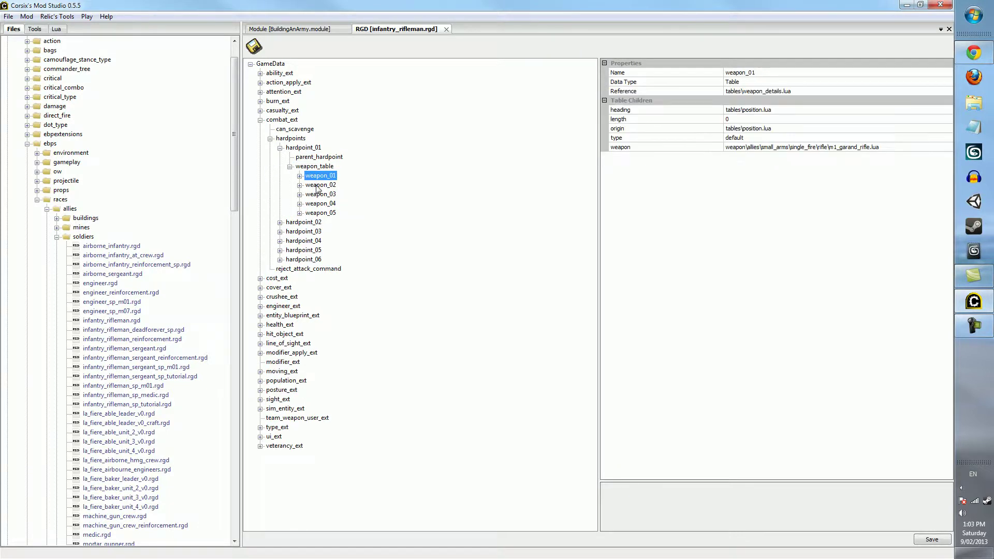
left_click(317, 187)
left_click(319, 213)
left_click(317, 166)
left_click(313, 177)
left_click(316, 186)
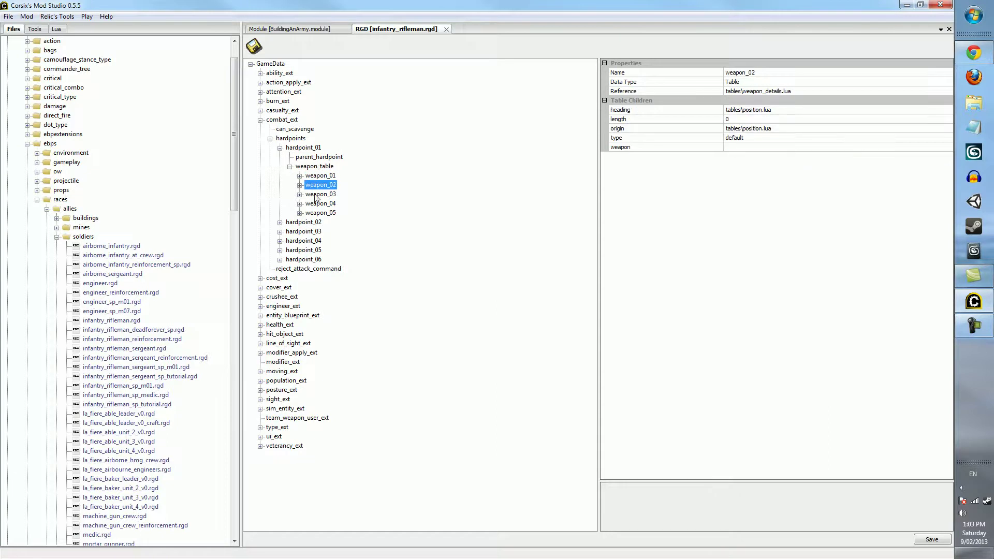
left_click(326, 196)
left_click(328, 179)
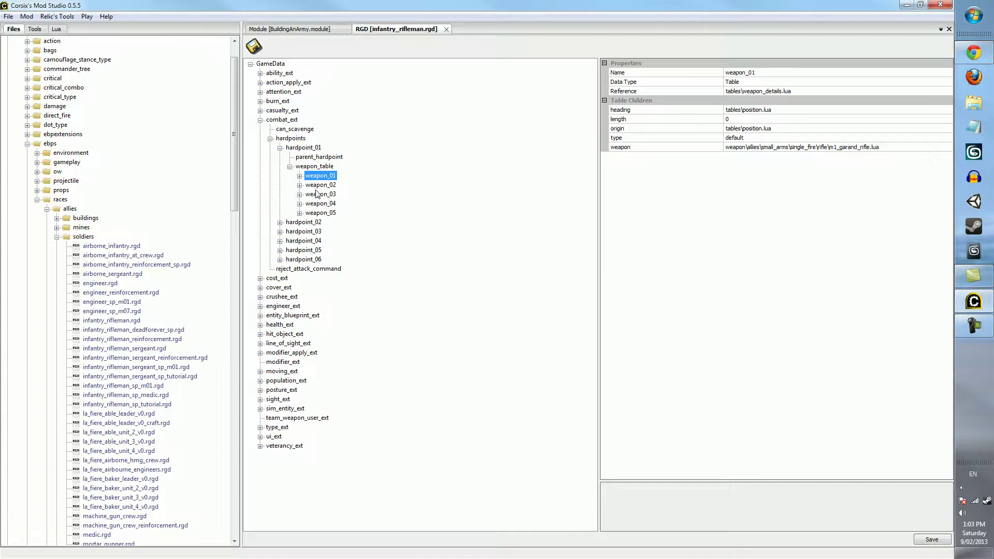
Step: Step through the weapon entries of hardpoint_01 once more, comparing weapon_01 with weapon_02
key("Down")
key("Down")
key("Down")
key("Down")
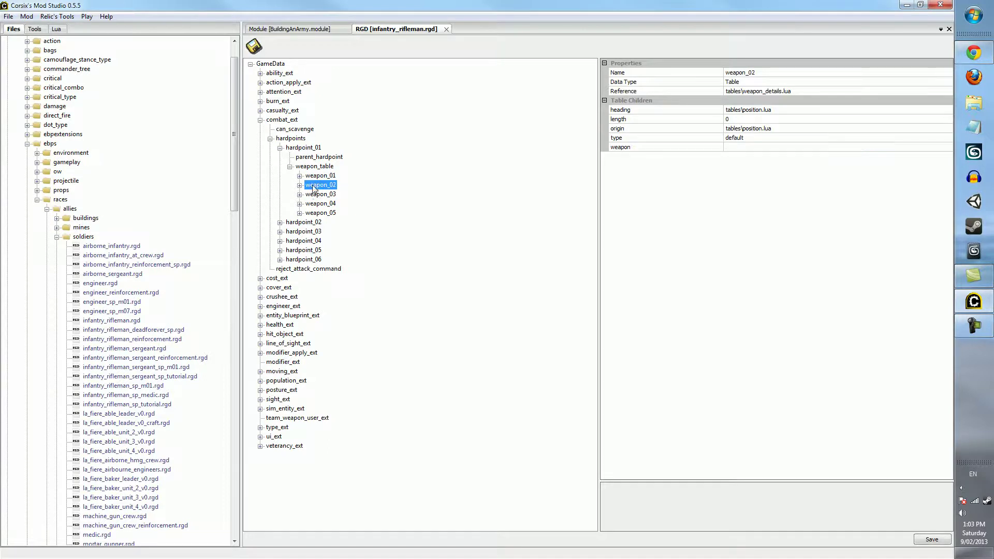
left_click(322, 178)
left_click(322, 183)
left_click(324, 176)
Step: Briefly expand weapon_01 to see its child fields, and review the weapon_table and parent_hardpoint entries of hardpoint_01
left_click(312, 169)
left_click(312, 178)
left_click(313, 184)
left_click(317, 176)
double_click(317, 176)
left_click(319, 166)
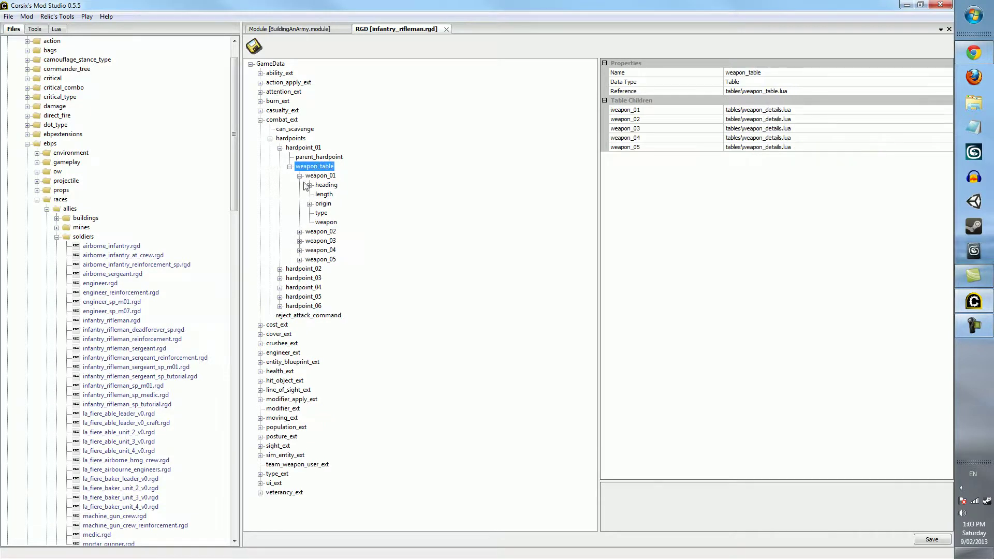
double_click(316, 177)
left_click(314, 167)
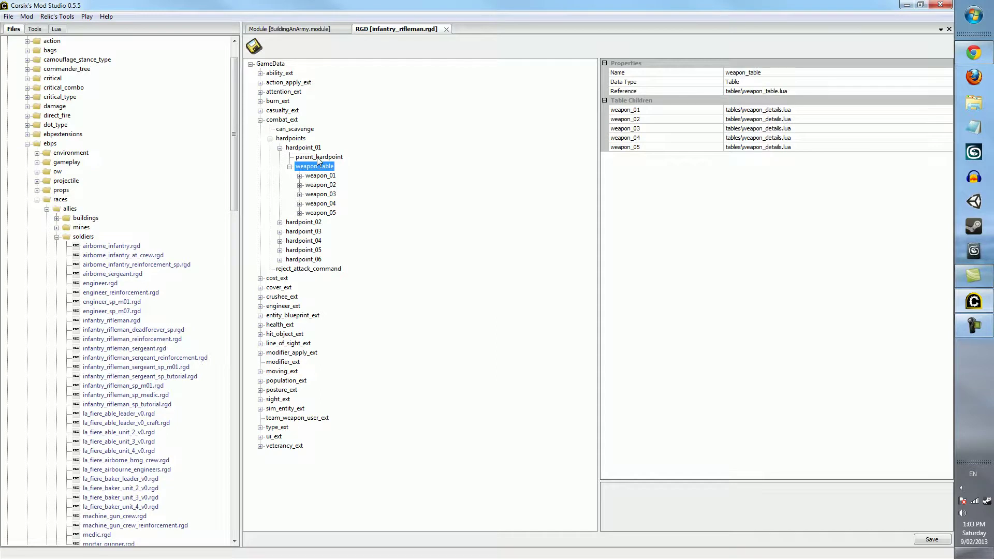
left_click(317, 158)
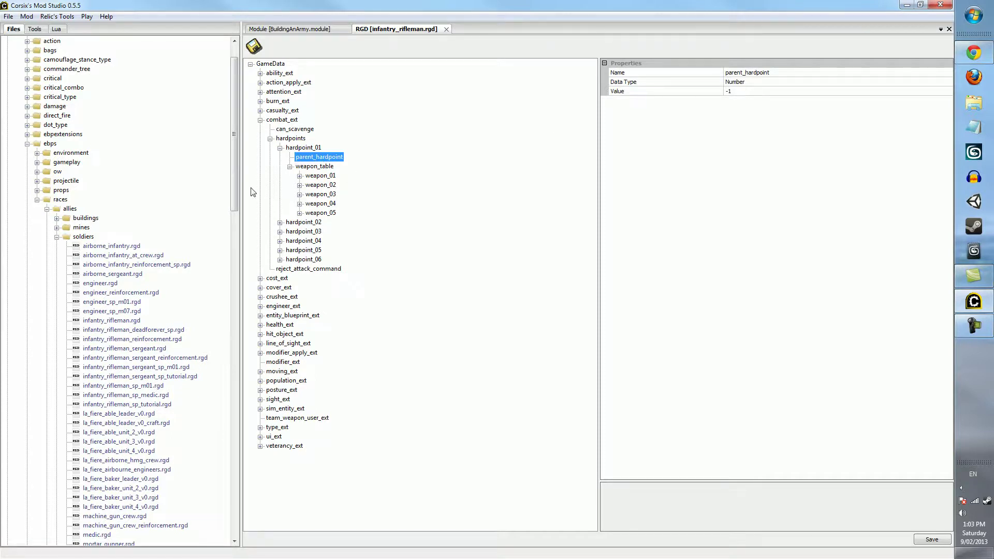
Step: Collapse the weapon_table of hardpoint_01, expand hardpoint_02 and set its parent_hardpoint value to 1
left_click(281, 148)
double_click(287, 149)
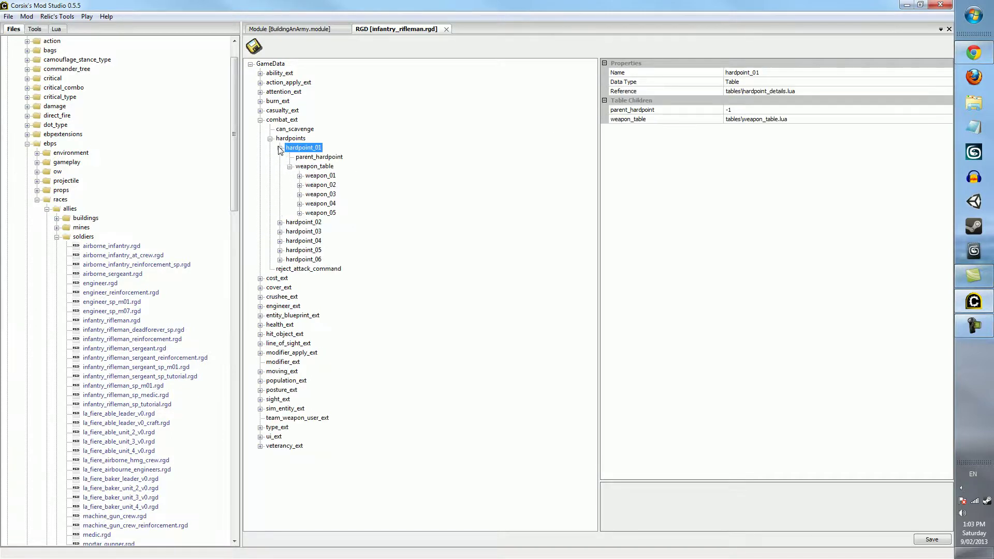
left_click(280, 176)
left_click(307, 186)
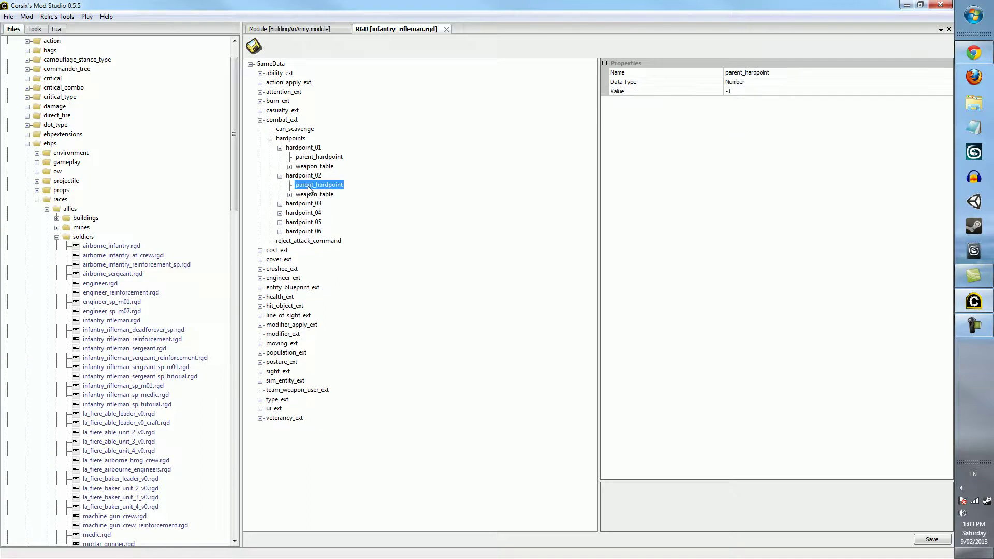
left_click(730, 93)
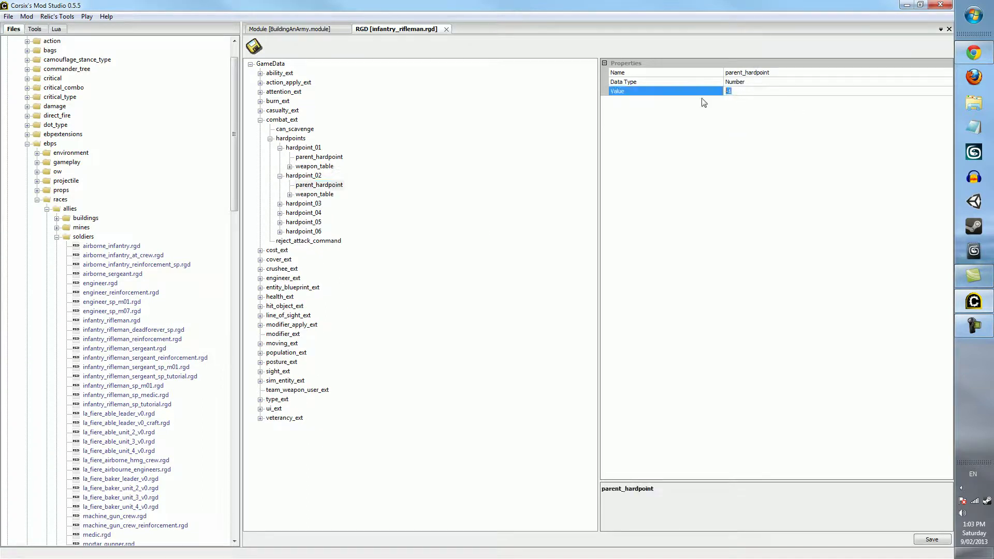
left_click(408, 197)
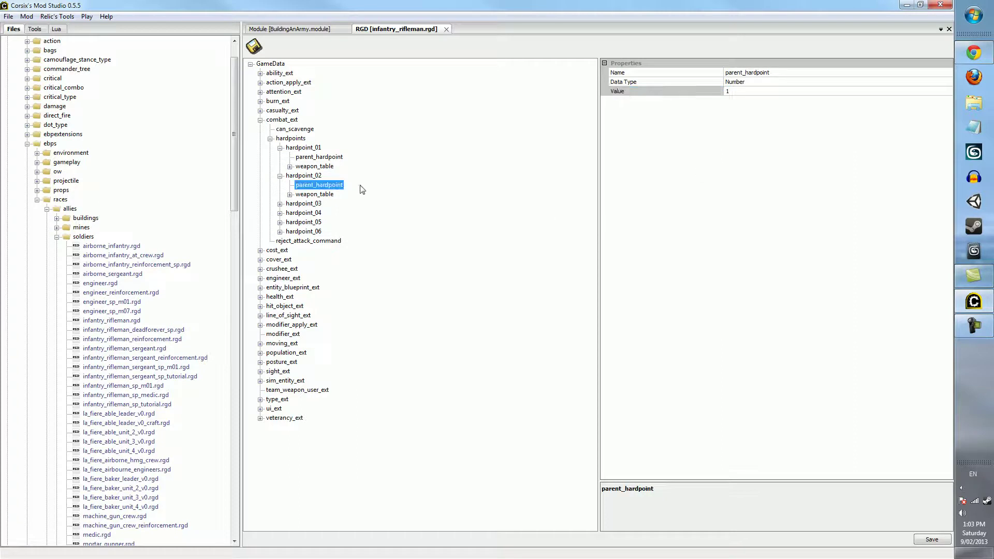
Step: View the weapon_table entries of hardpoint_02 and hardpoint_01, and collapse the hardpoints and combat_ext
left_click(315, 194)
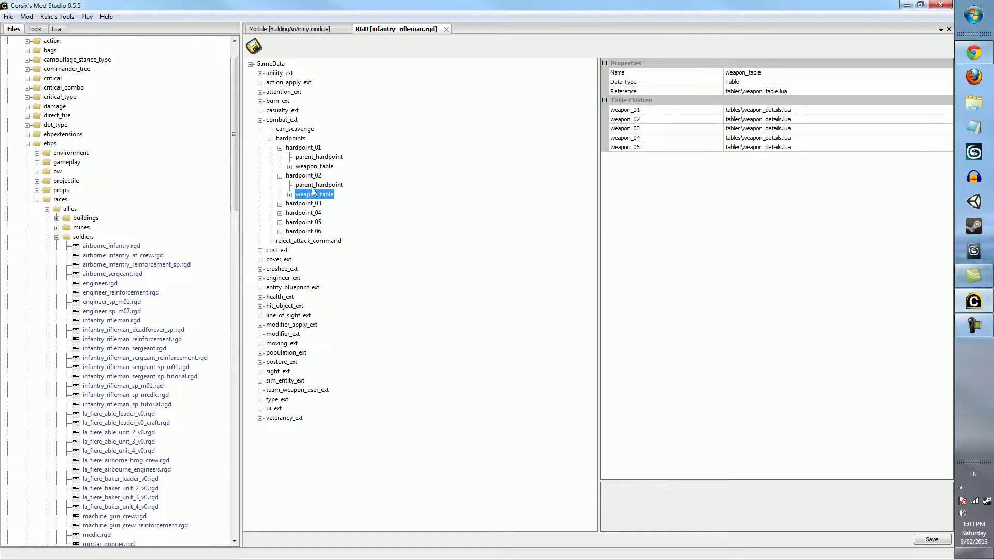
left_click(314, 167)
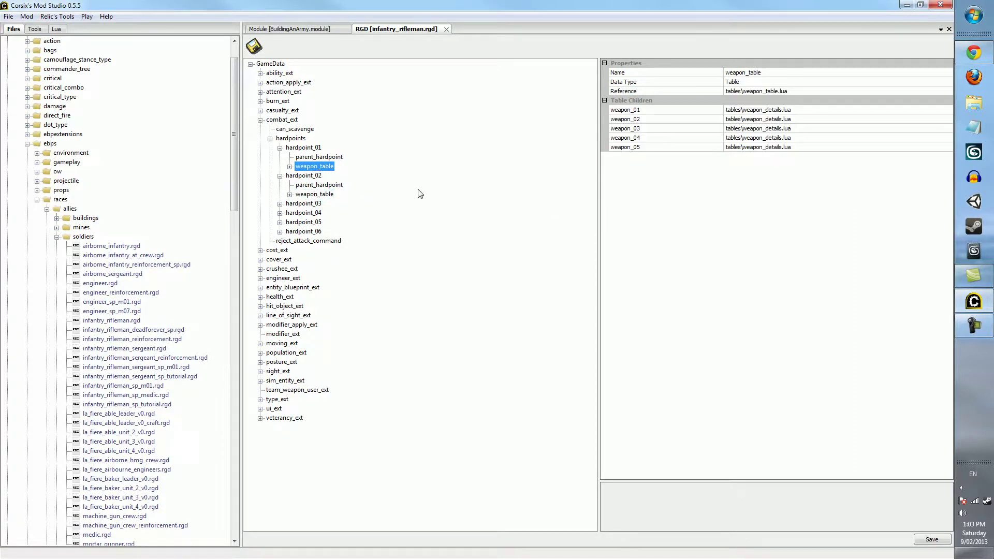
left_click(280, 148)
left_click(279, 157)
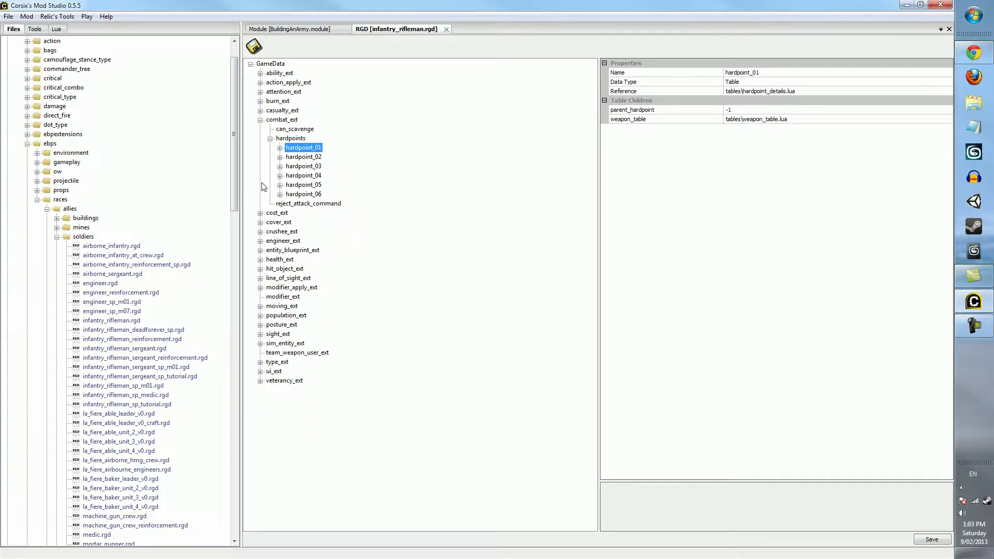
left_click(270, 139)
left_click(282, 119)
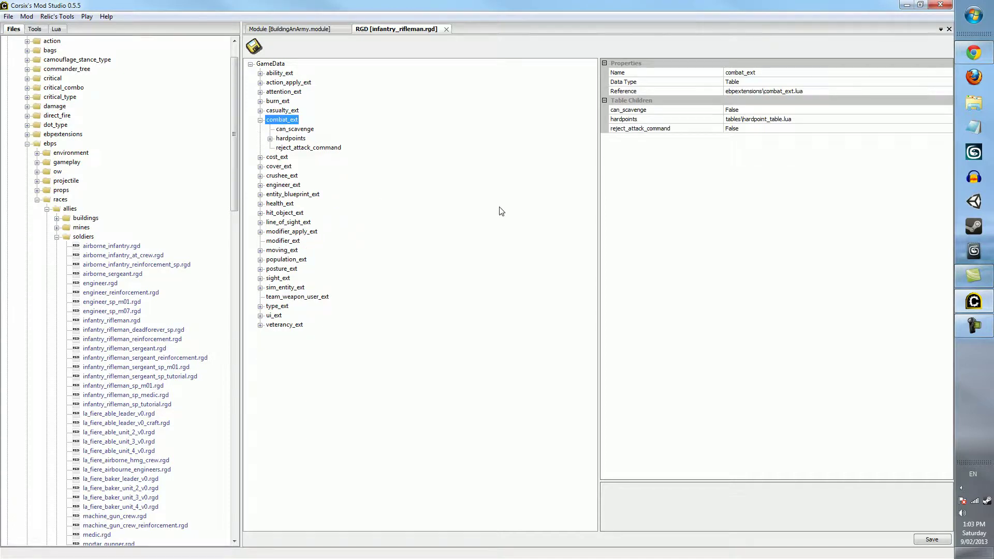
left_click(261, 119)
Step: Expand cost_ext and view its scavenge_percentage_returns, upkeep and time_cost tables
left_click(261, 129)
left_click(282, 129)
left_click(285, 139)
left_click(294, 148)
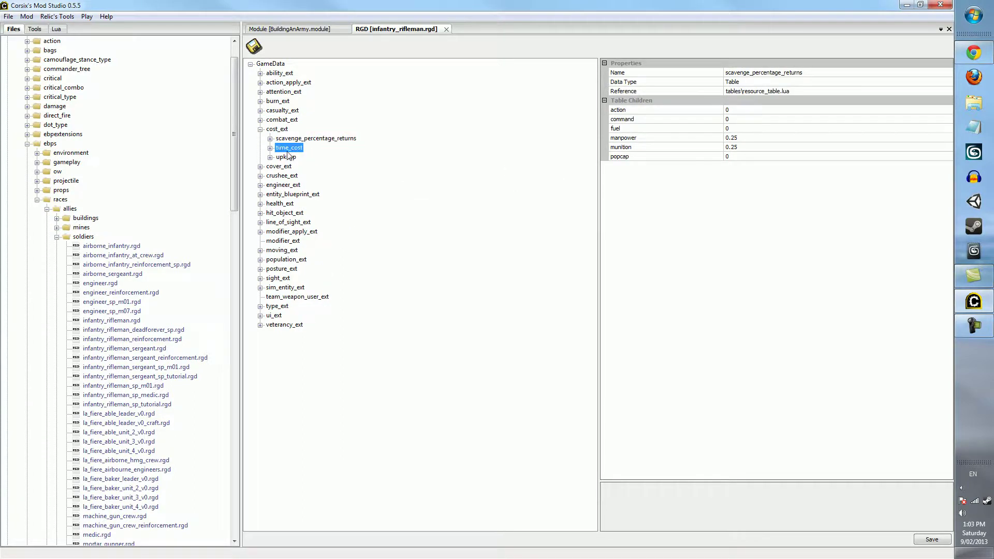
left_click(270, 148)
left_click(286, 158)
left_click(280, 149)
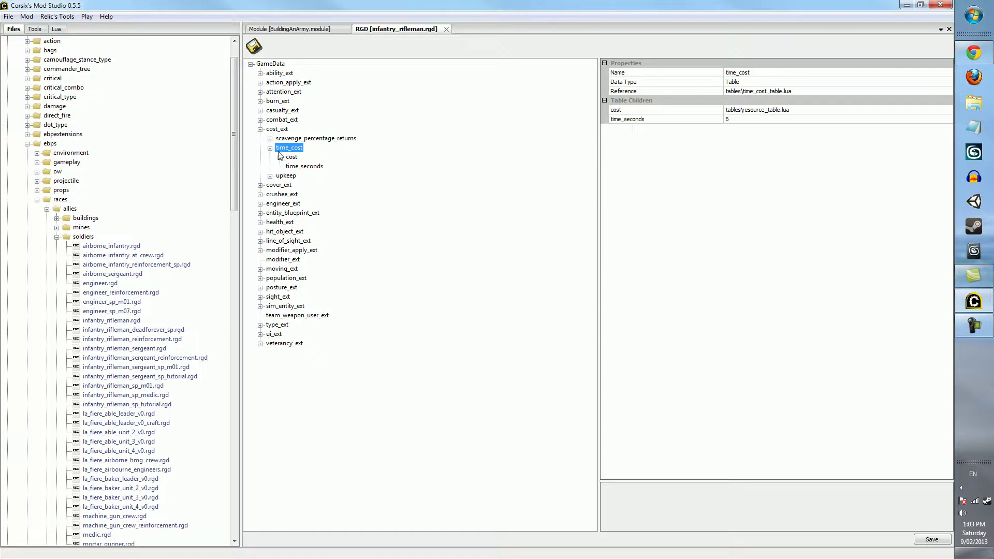
Step: Inspect the time_seconds value and the resource values in the cost table of time_cost, and collapse time_cost
left_click(738, 120)
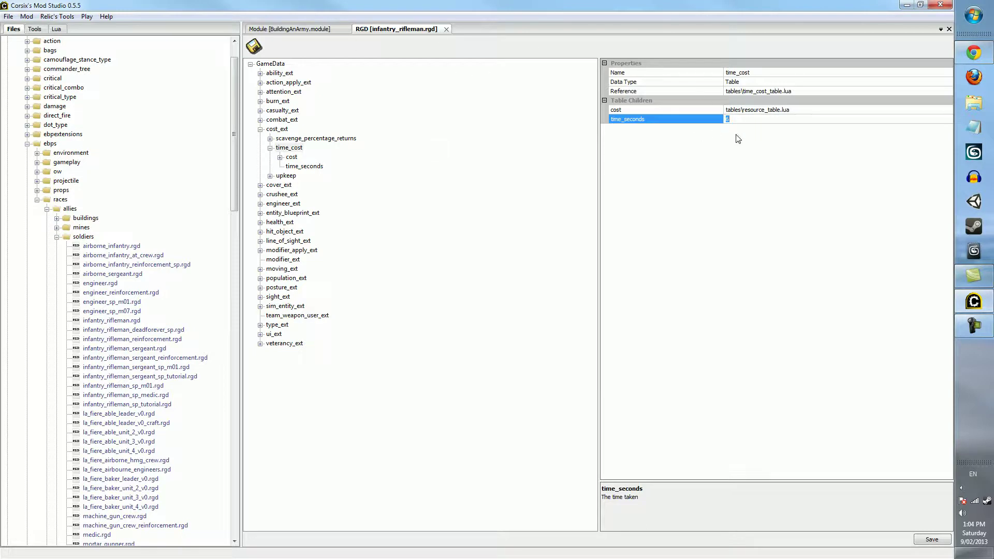
left_click(280, 157)
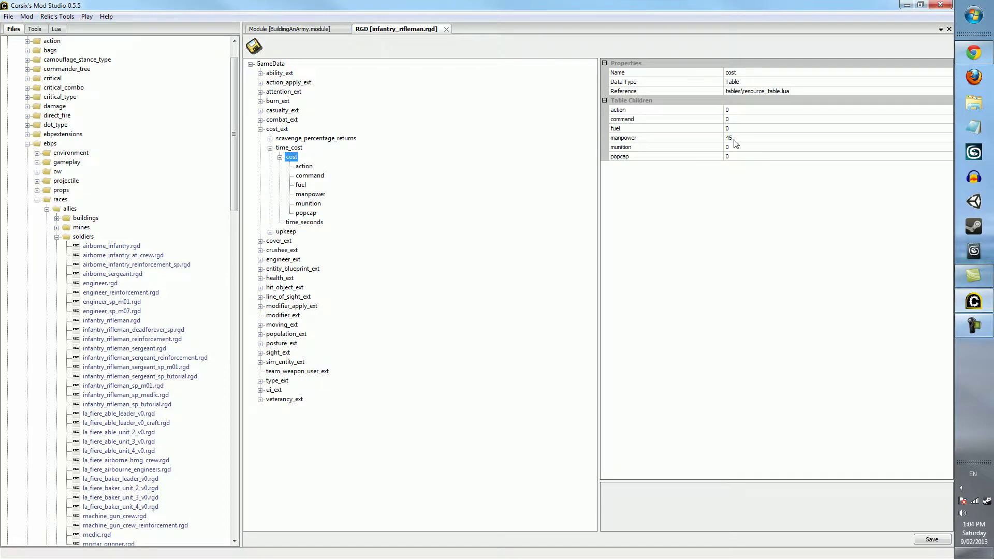
left_click(270, 148)
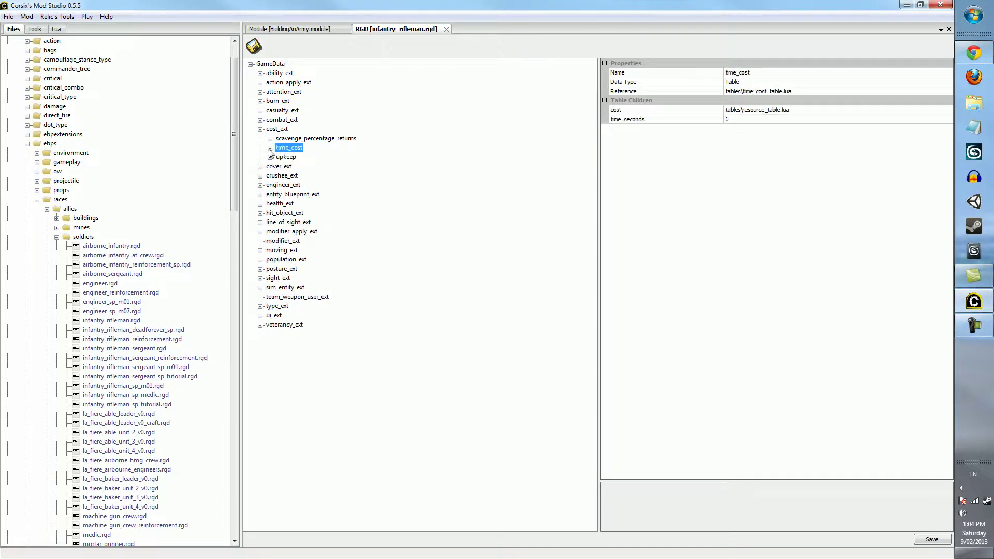
Step: Review the resource values of the upkeep and scavenge_percentage_returns tables, and collapse cost_ext
left_click(287, 157)
double_click(287, 157)
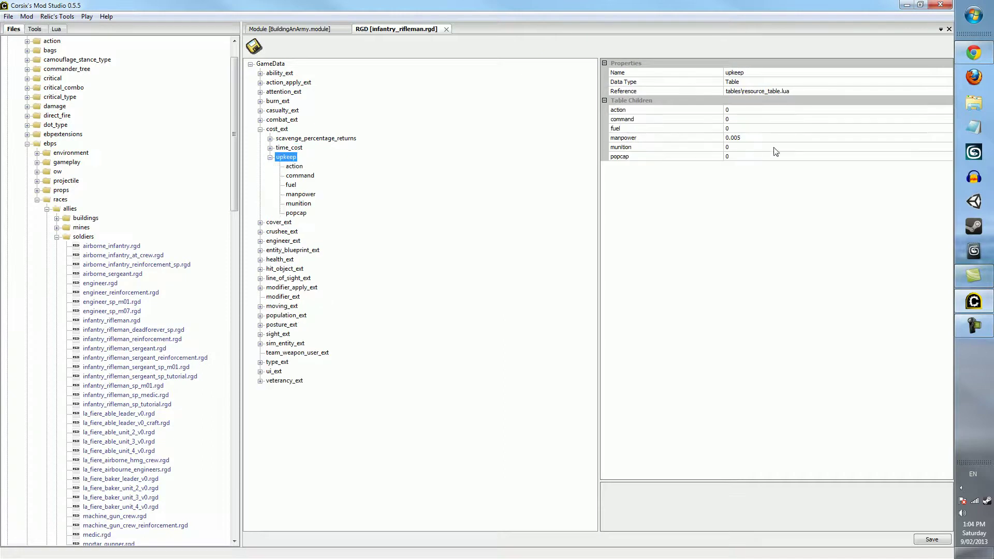
left_click(270, 158)
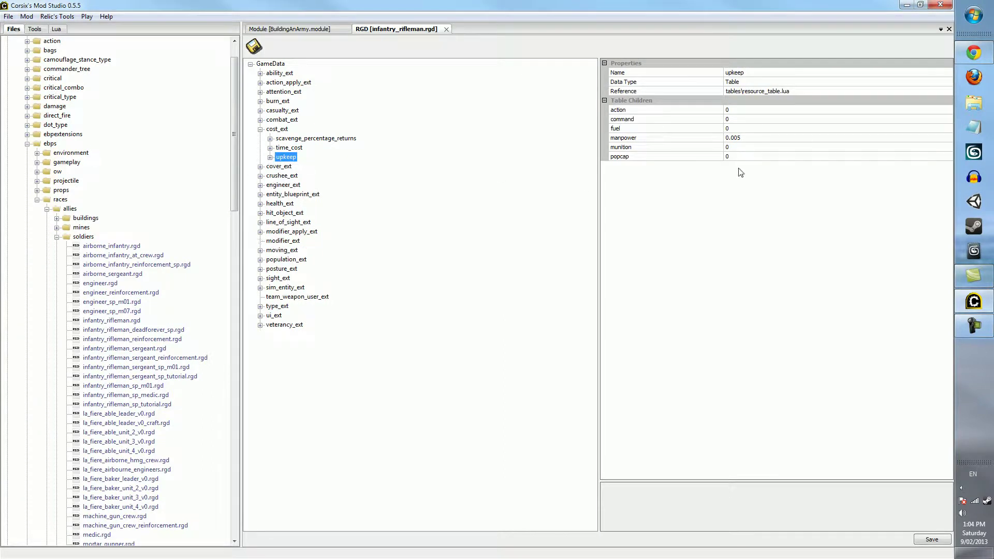
left_click(299, 139)
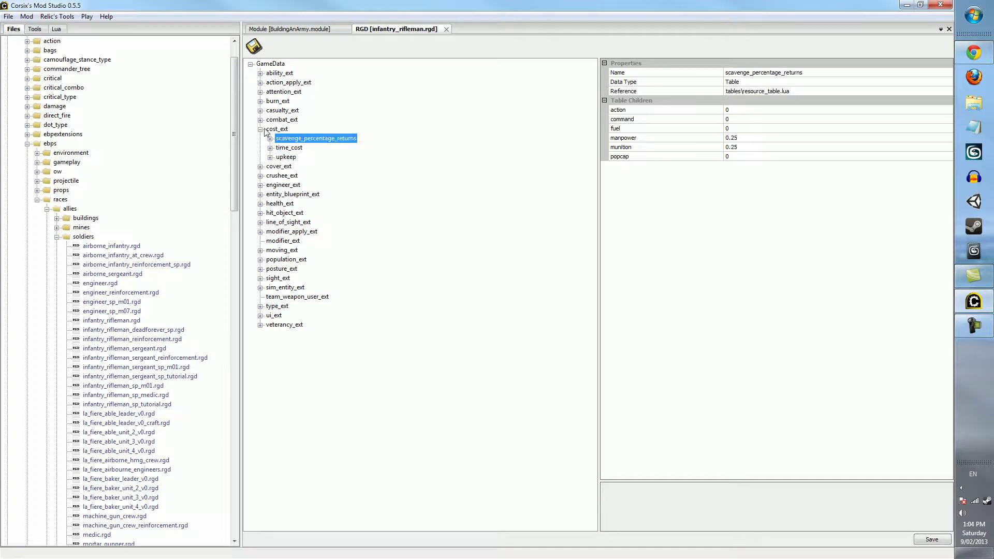
left_click(260, 130)
Step: Expand cover_ext and step through the cover type entries from tp_defcover downward to view their properties
left_click(264, 139)
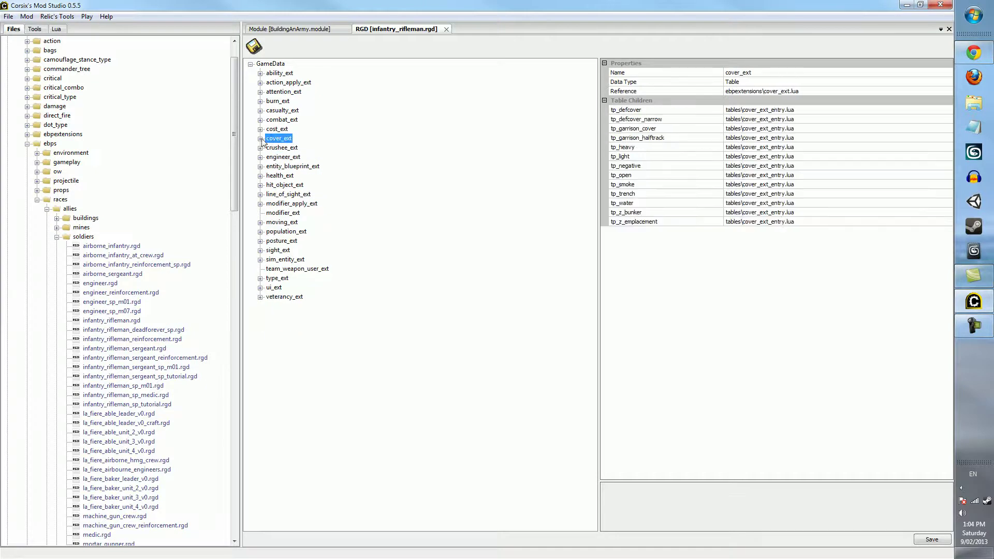
left_click(260, 139)
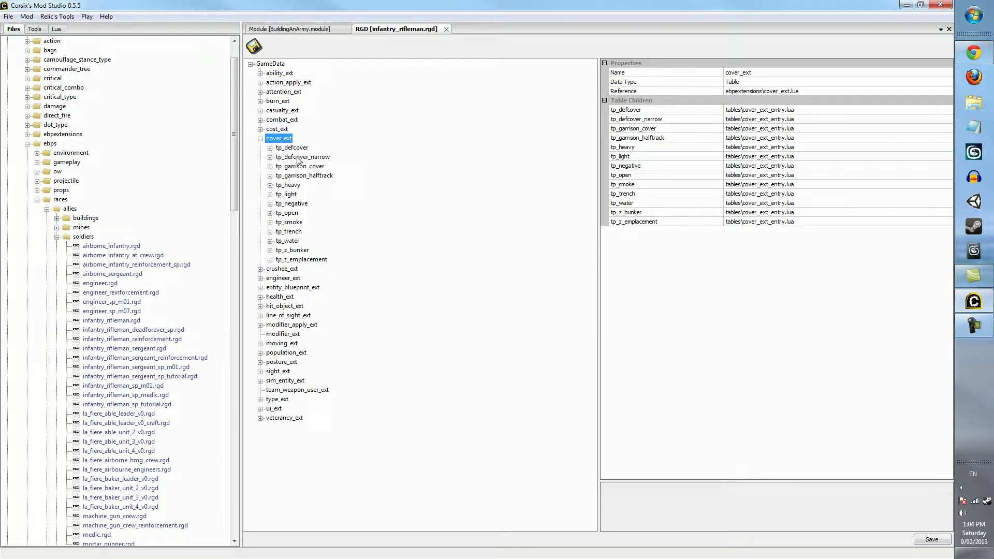
key("Down")
key("Down")
key("Down")
key("Down")
key("Down")
key("Down")
key("Down")
key("Down")
key("Down")
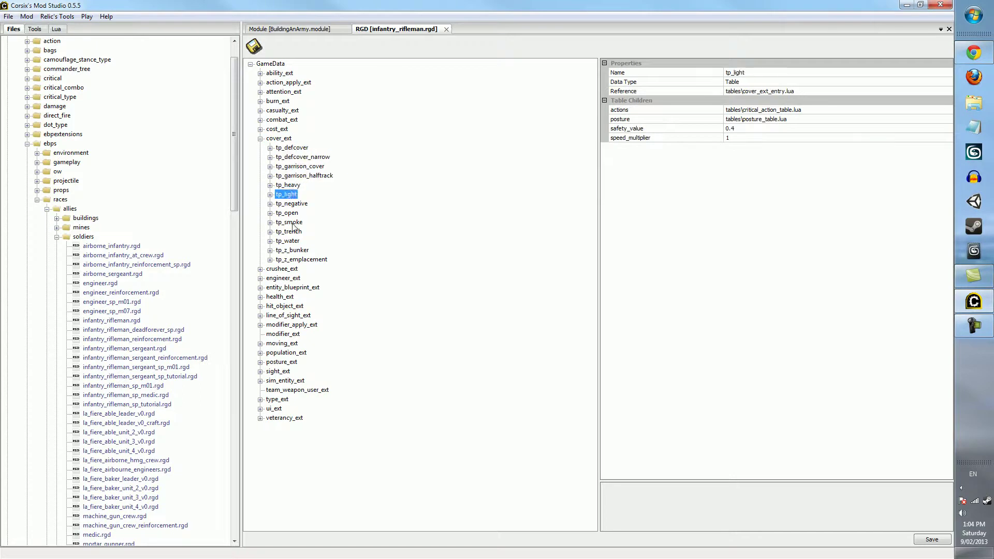
Step: View the safety_value and speed_multiplier of the tp_water, tp_z_emplacement and tp_z_bunker cover entries
left_click(296, 241)
left_click(302, 259)
left_click(303, 250)
left_click(294, 240)
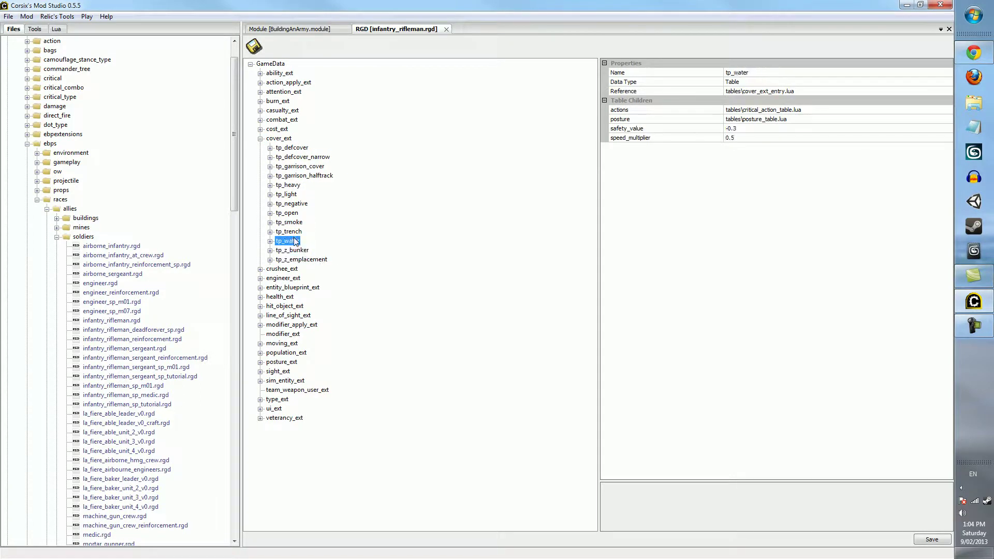
Step: Compare the properties of the tp_trench, tp_water, tp_z_bunker and tp_z_emplacement cover entries
left_click(293, 233)
left_click(286, 243)
left_click(287, 249)
left_click(287, 258)
left_click(291, 241)
Step: Review the cover_ext table and its tp_defcover, tp_garrison_halftrack, tp_heavy, tp_light and tp_negative entries
left_click(290, 138)
left_click(290, 148)
left_click(288, 176)
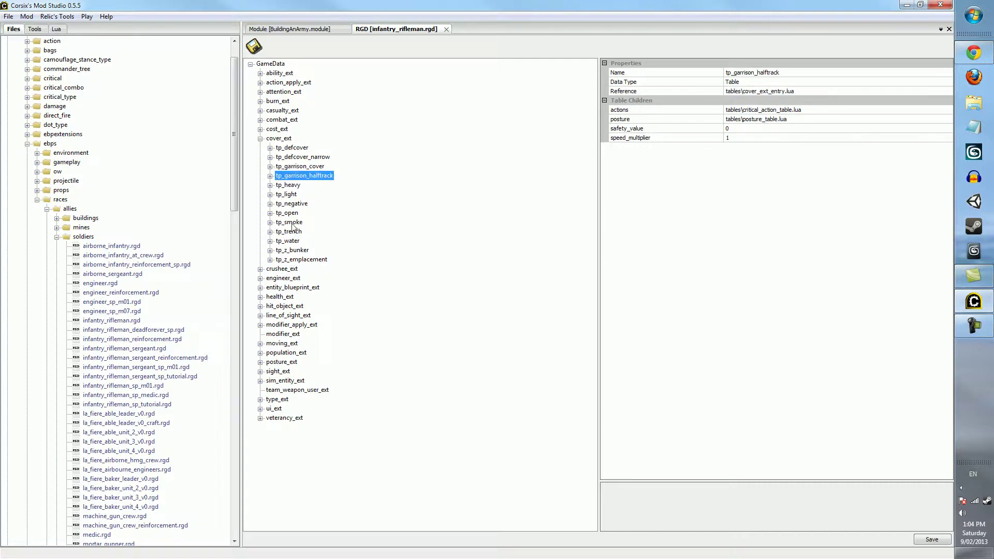
left_click(290, 187)
left_click(290, 194)
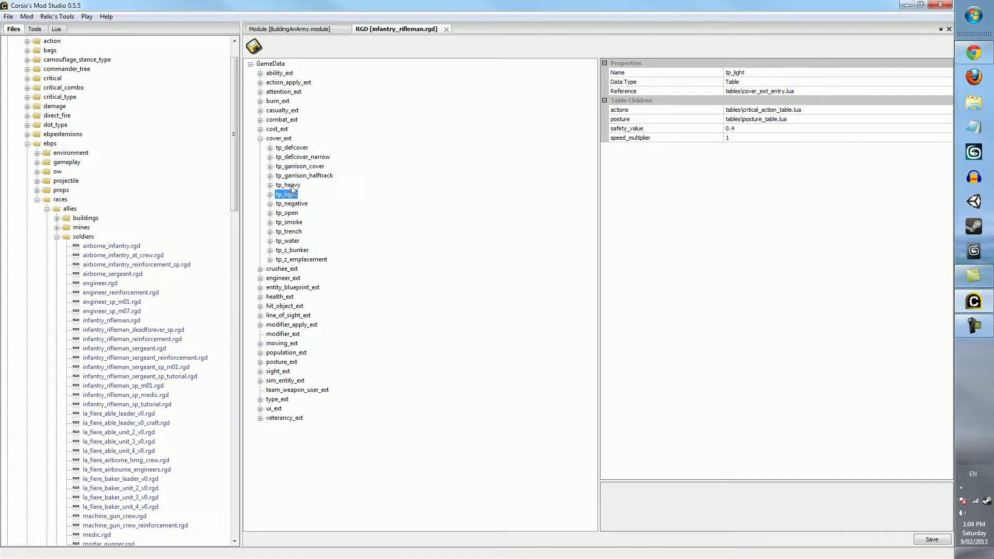
left_click(291, 204)
Step: Check tp_water against tp_z_bunker and tp_z_emplacement, and inspect the speed_multiplier and safety_value of tp_water
left_click(289, 241)
left_click(294, 251)
left_click(297, 260)
left_click(294, 241)
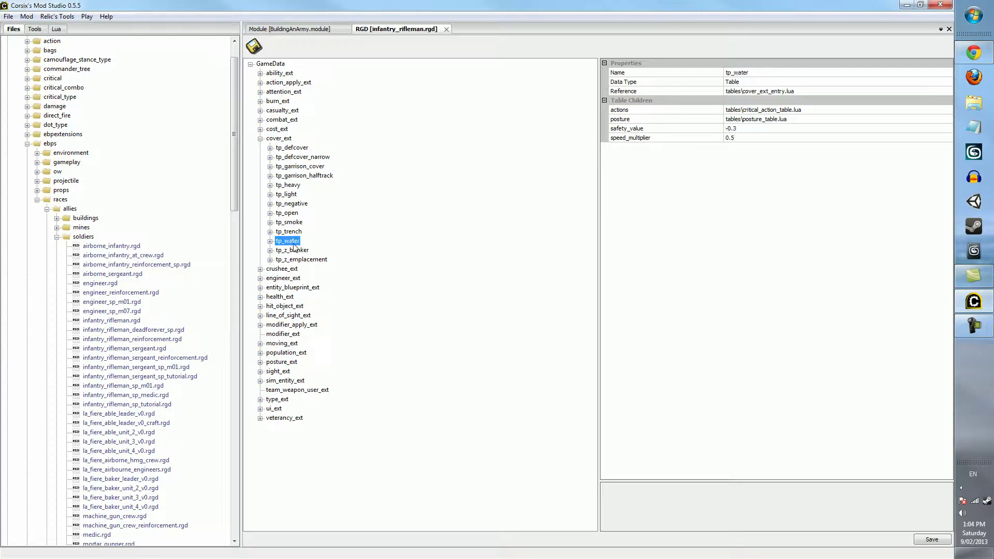
left_click(731, 138)
left_click(736, 129)
left_click(477, 195)
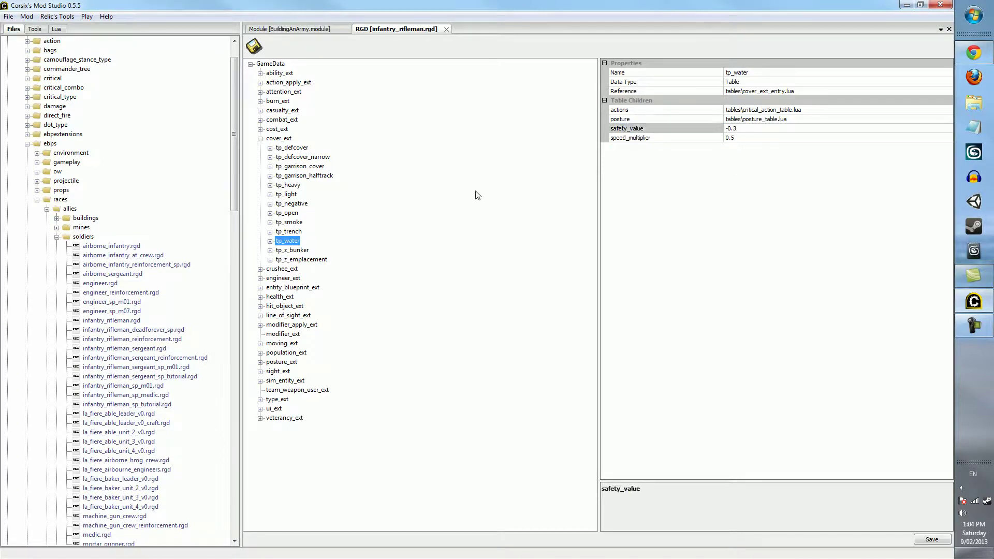
Step: View the properties of tp_negative, tp_light and tp_heavy, and collapse cover_ext
left_click(293, 204)
left_click(293, 195)
left_click(296, 186)
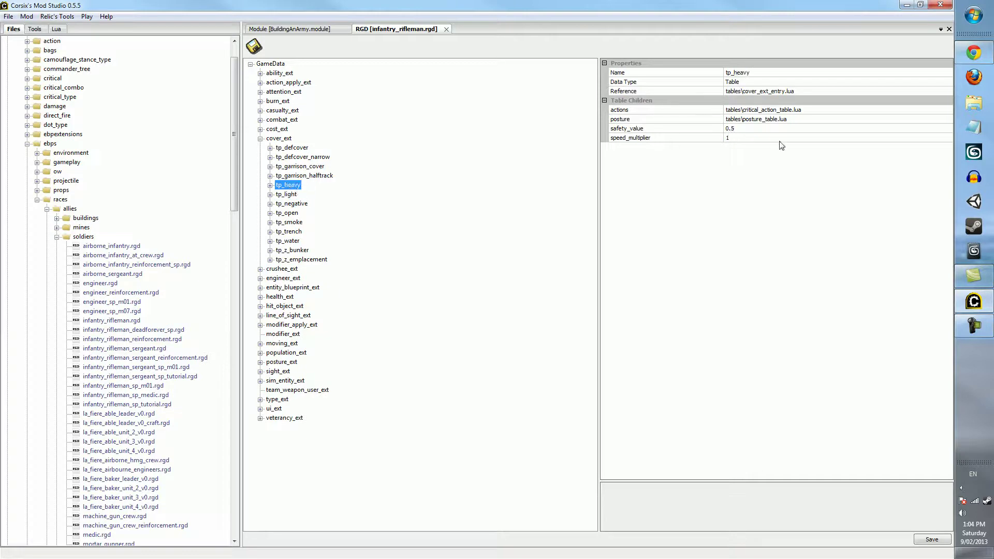
left_click(261, 139)
Step: Expand on_crushed_actions in crushee_ext, view the properties of action_01 and expand it
left_click(261, 147)
left_click(284, 157)
left_click(270, 157)
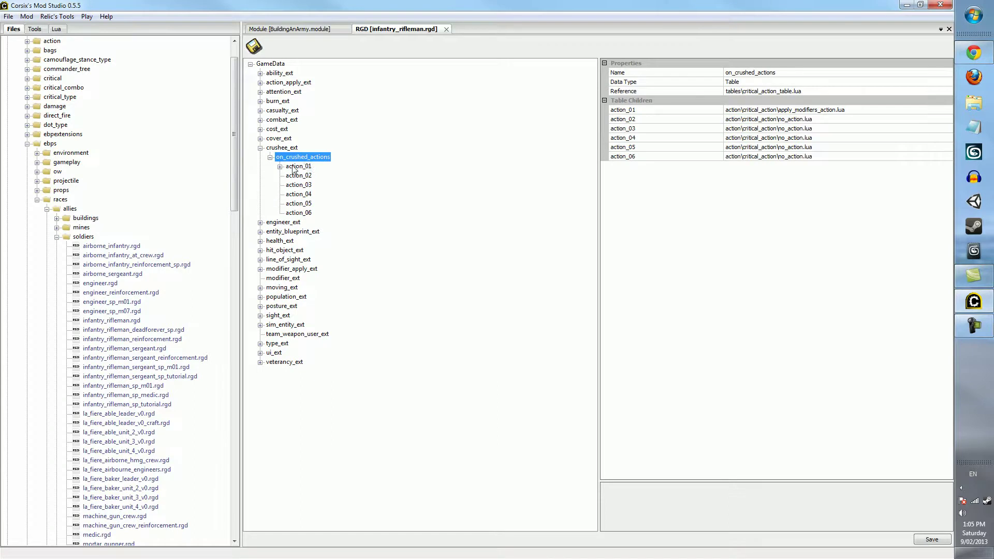
left_click(297, 166)
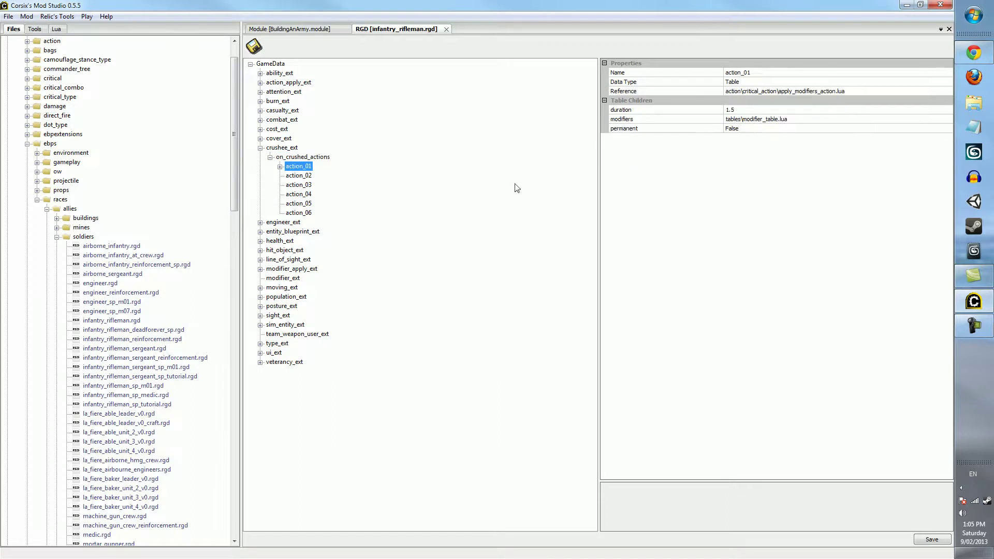
left_click(279, 166)
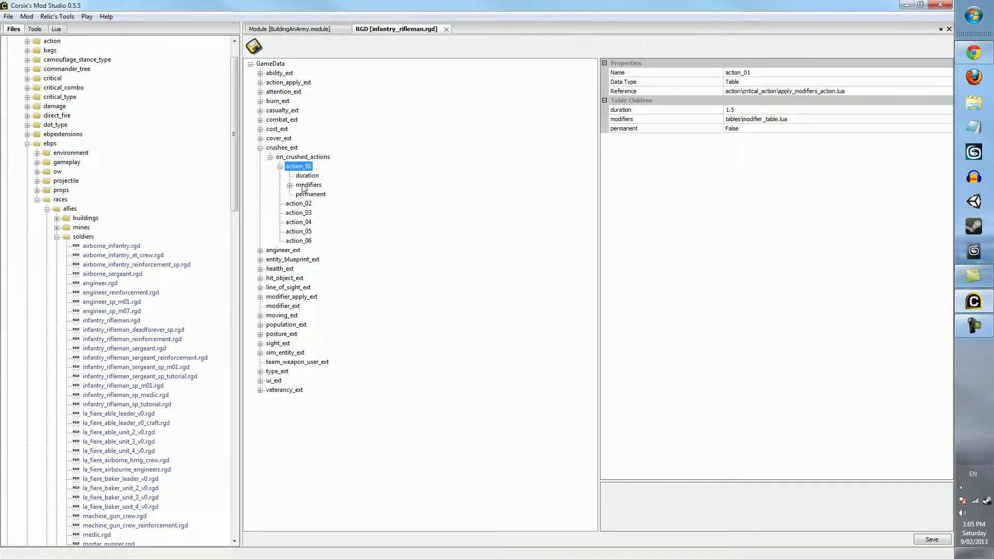
Step: Inspect modifier_01 in the modifiers table of the crush action action_01, and collapse action_01
left_click(292, 187)
left_click(290, 186)
left_click(324, 196)
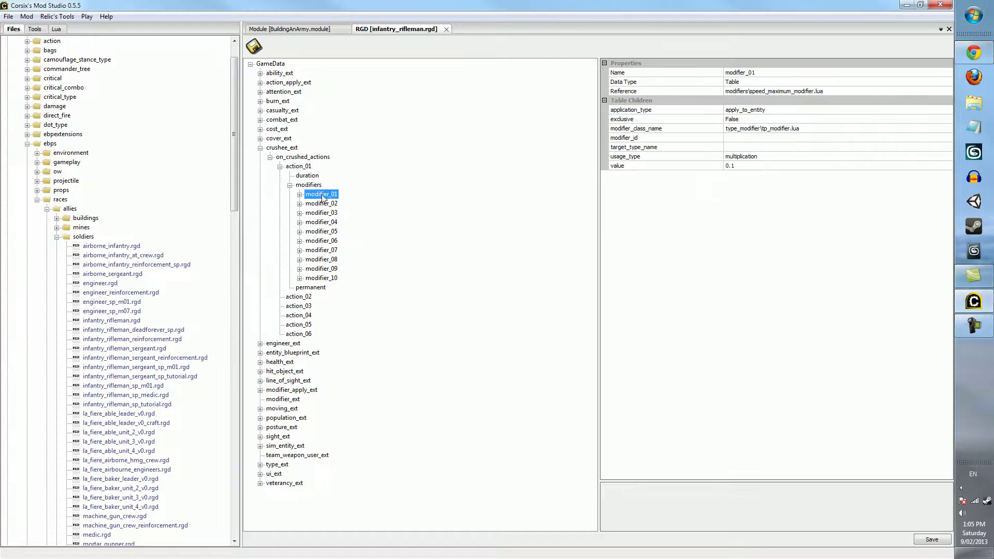
left_click(290, 184)
left_click(283, 167)
left_click(279, 166)
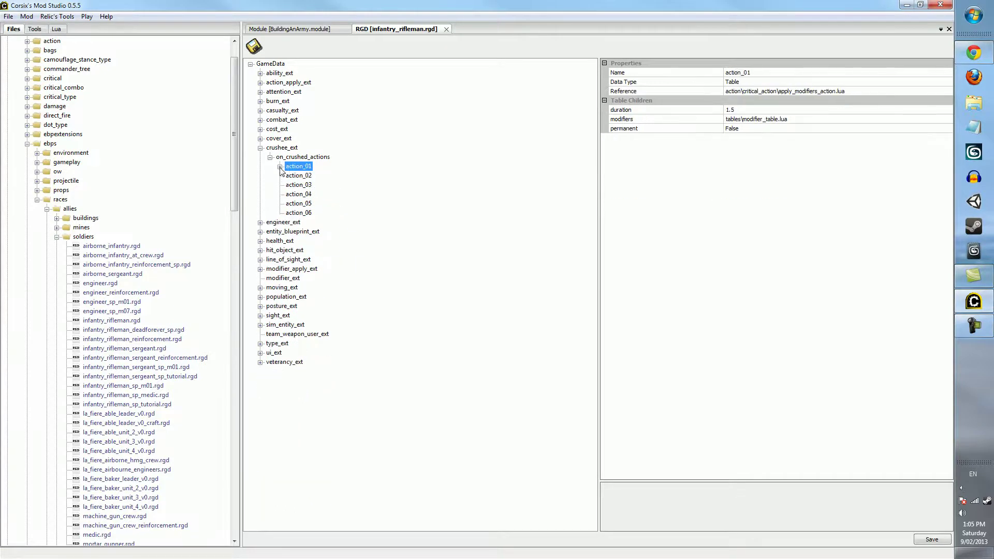
Step: Review the on_crushed_actions and crushee_ext table properties, and collapse crushee_ext
left_click(292, 158)
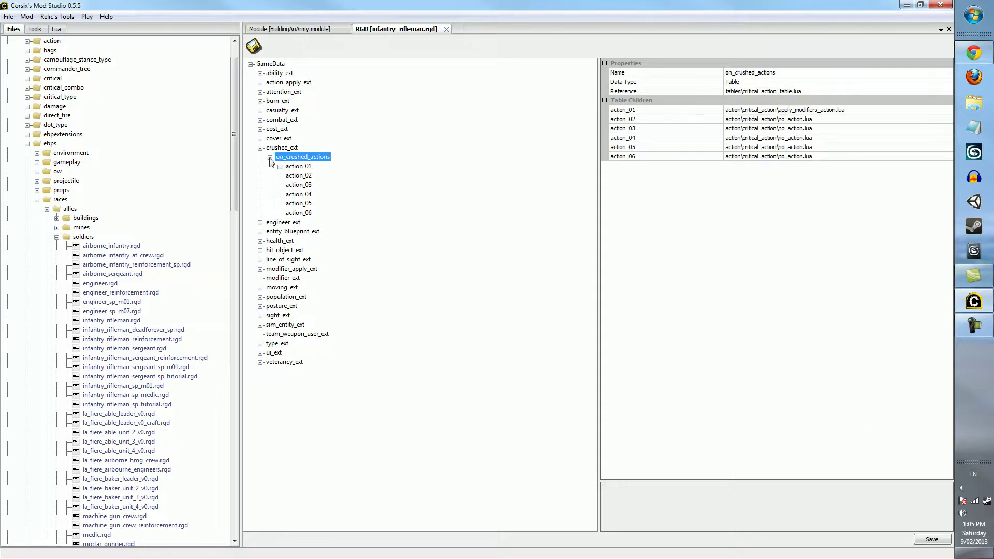
left_click(270, 157)
left_click(282, 148)
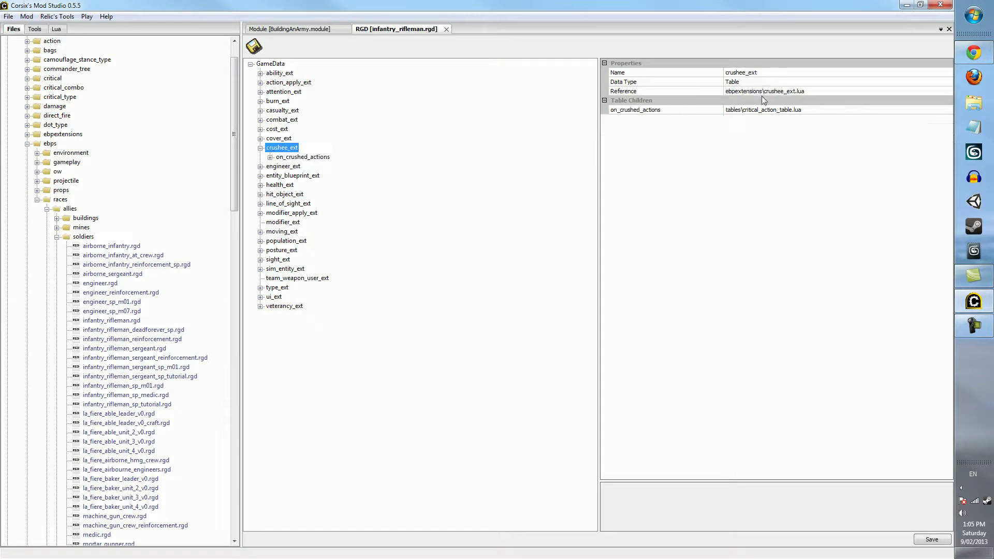
left_click(261, 148)
Step: Expand construction_menus in engineer_ext and view the properties of construction_menu_01 and construction_menu_02
left_click(261, 157)
left_click(282, 156)
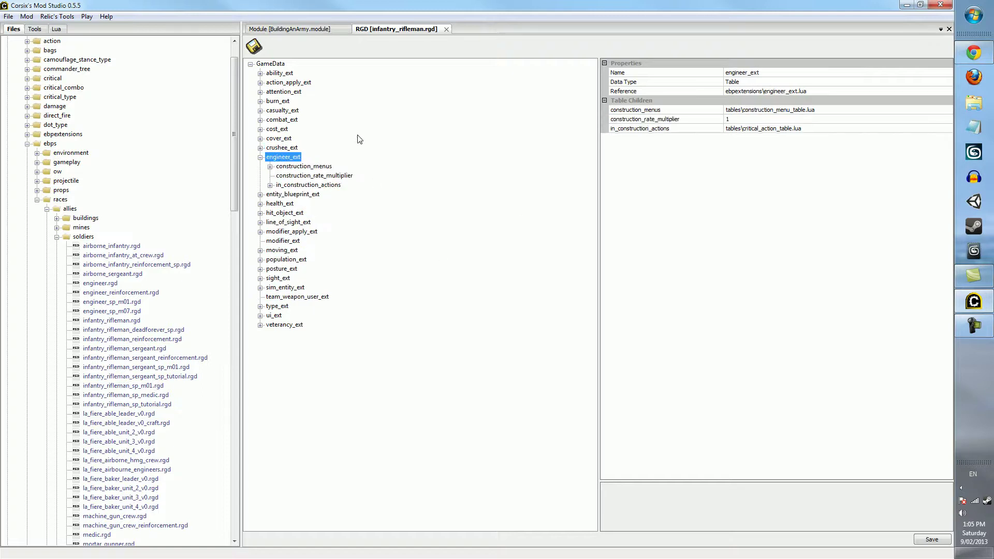
left_click(305, 167)
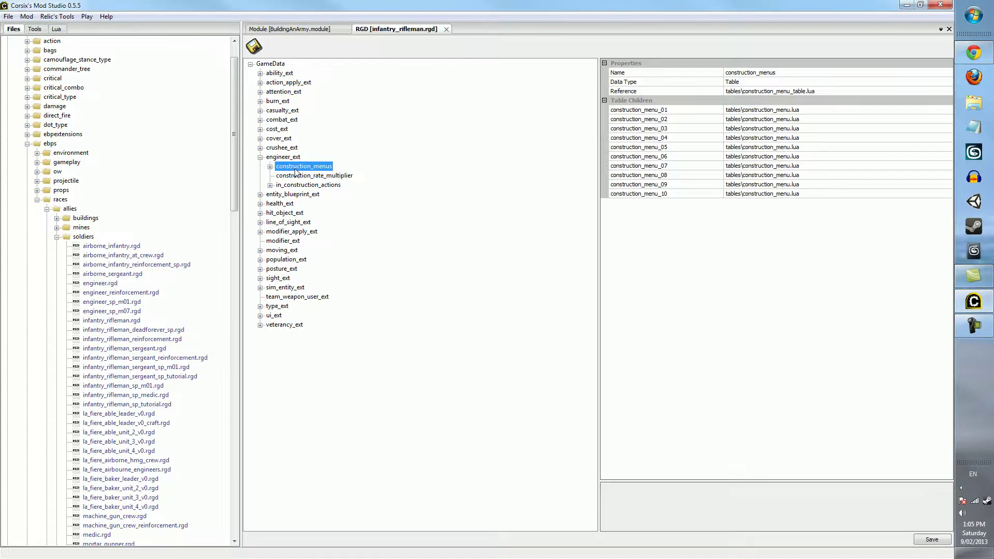
left_click(269, 166)
left_click(290, 176)
left_click(296, 186)
left_click(298, 176)
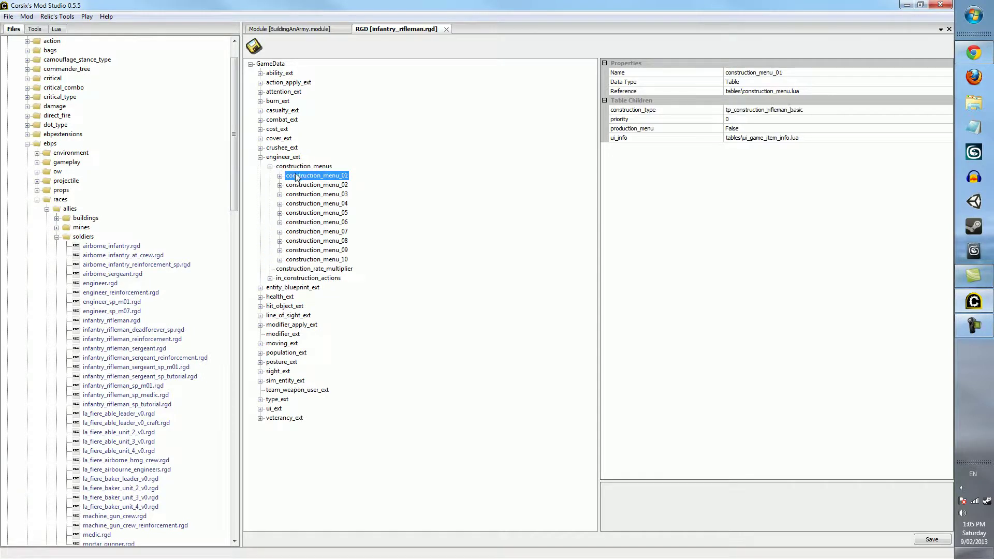
Step: Inspect production_menu and the ui_info table of construction_menu_01, and collapse construction_menu_01
left_click(280, 176)
left_click(309, 204)
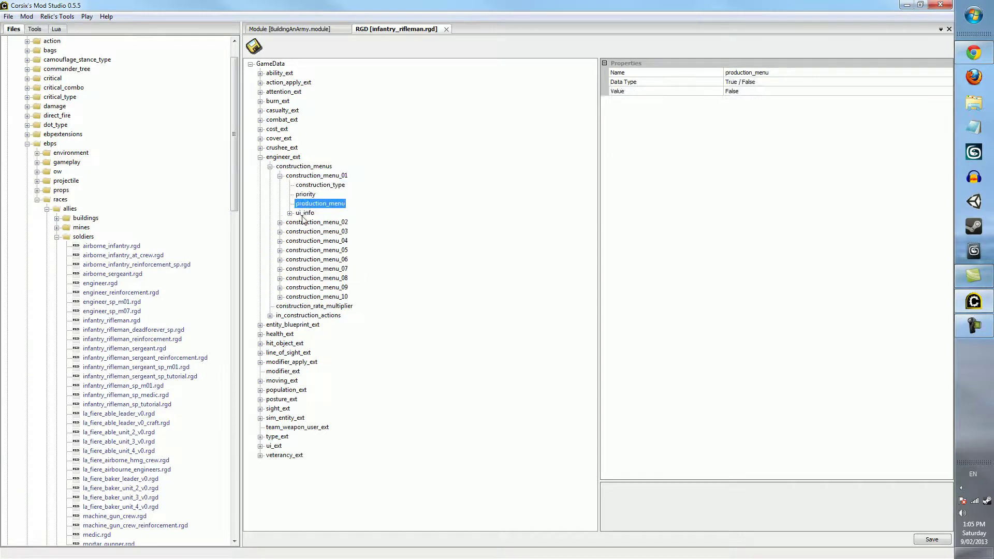
left_click(304, 213)
left_click(290, 213)
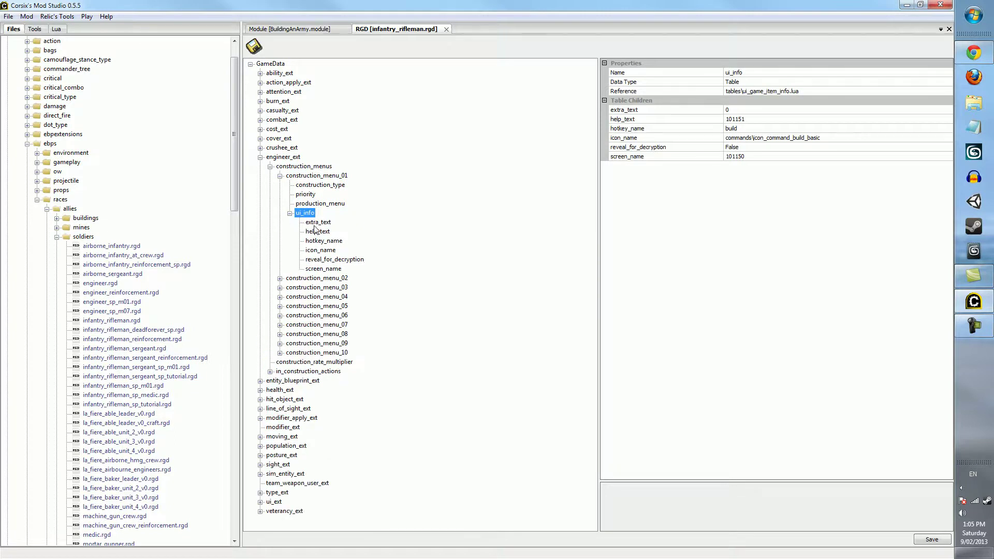
left_click(290, 214)
left_click(311, 176)
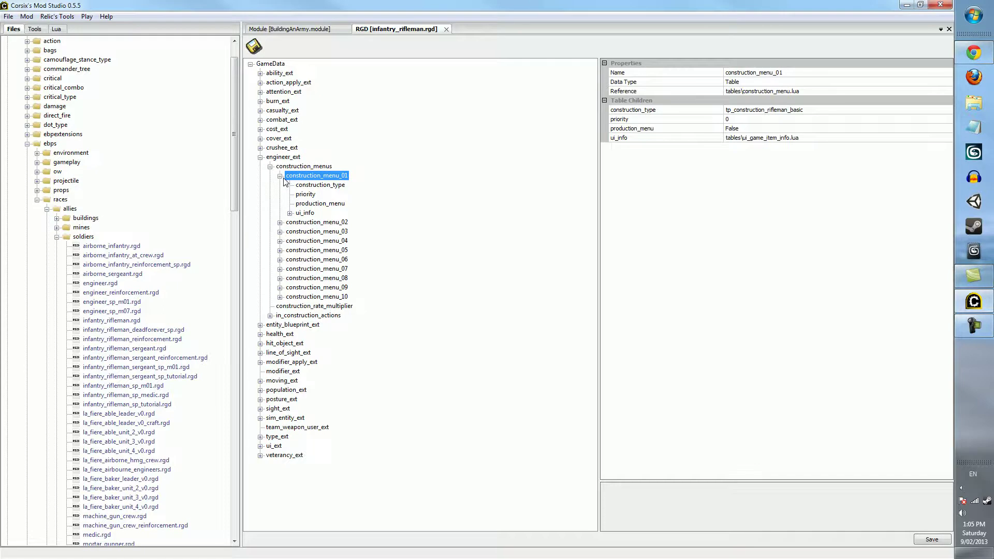
left_click(280, 176)
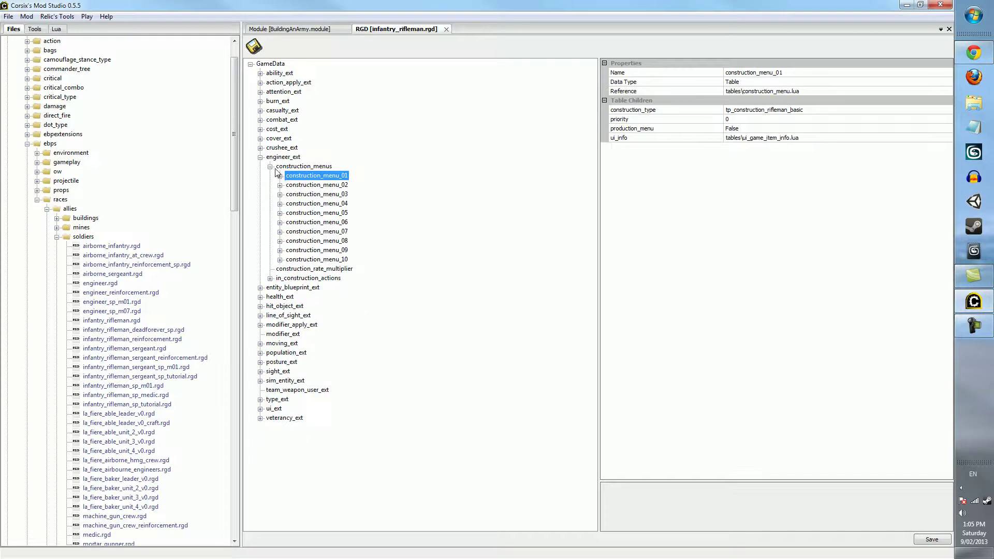
Step: View the properties of construction_menu_02, and collapse construction_menus and engineer_ext
left_click(310, 186)
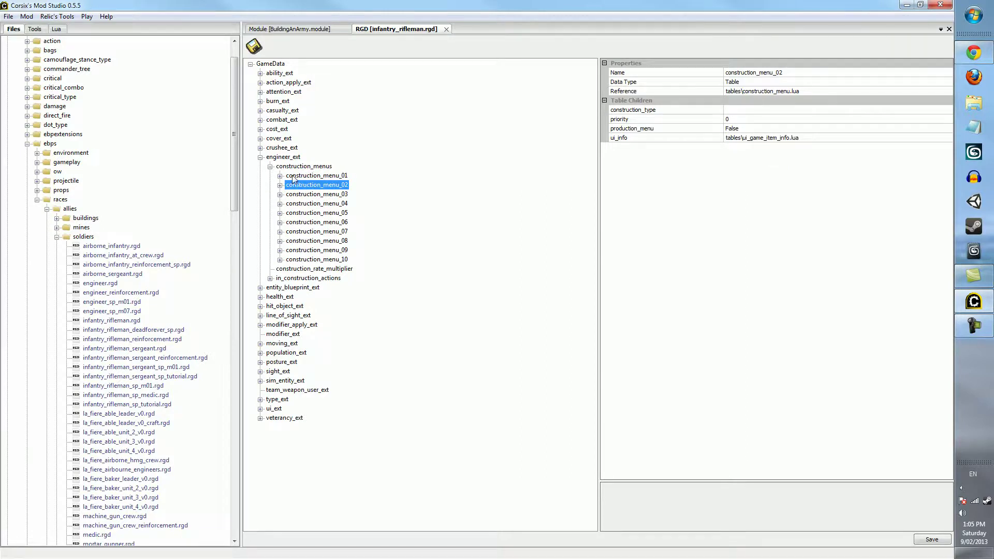
left_click(289, 166)
left_click(270, 166)
left_click(261, 157)
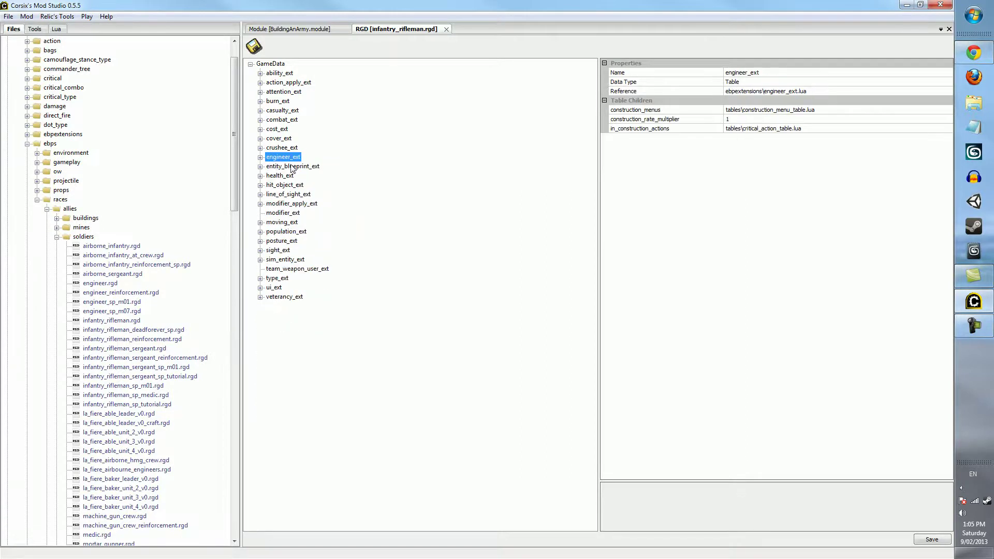
Step: Reopen engineer_ext, expand in_construction_actions and its action_01, and view the duration value
left_click(260, 157)
left_click(286, 186)
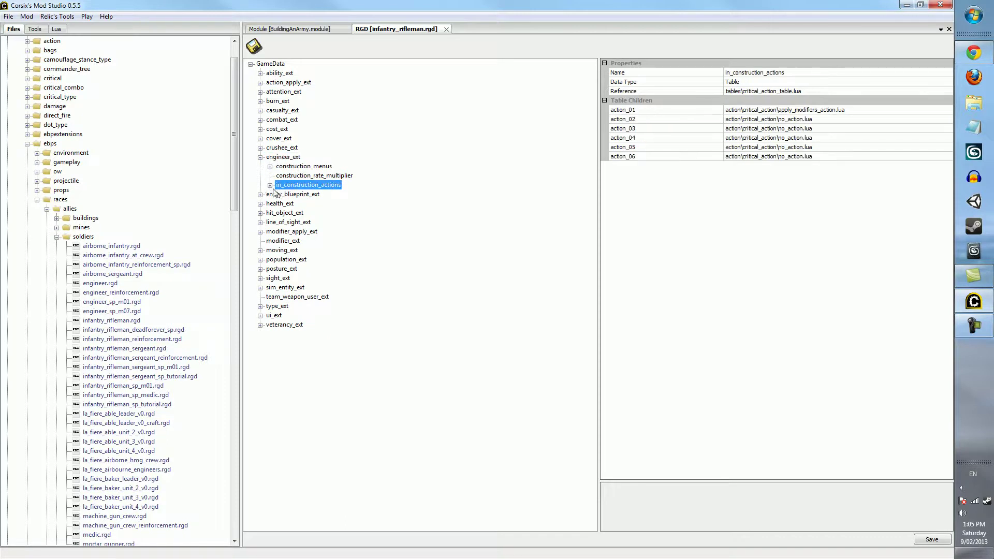
left_click(270, 185)
left_click(295, 194)
left_click(280, 194)
left_click(305, 204)
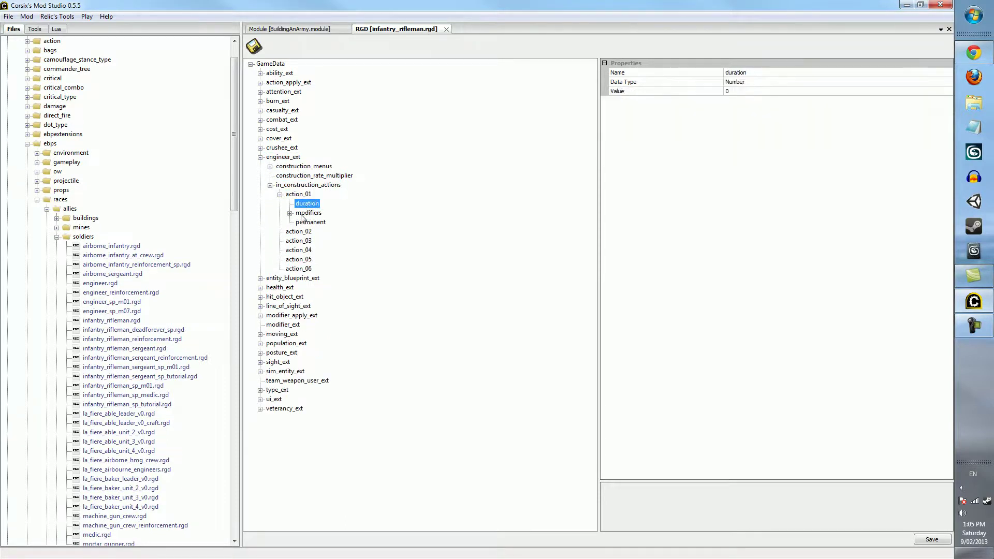
Step: Inspect modifier_01 in the modifiers table of the in-construction action_01, and collapse in_construction_actions
left_click(305, 214)
left_click(291, 213)
left_click(291, 213)
left_click(290, 213)
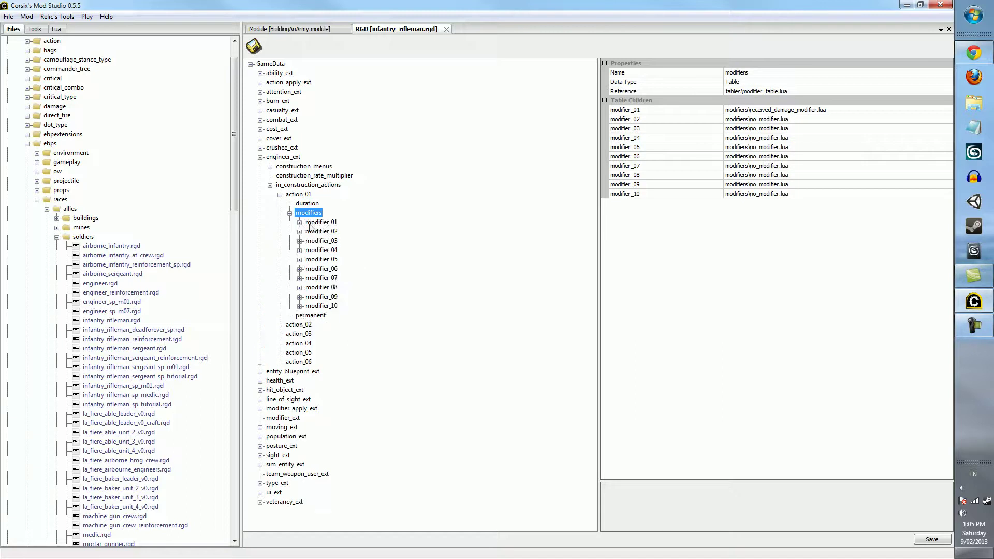
left_click(317, 222)
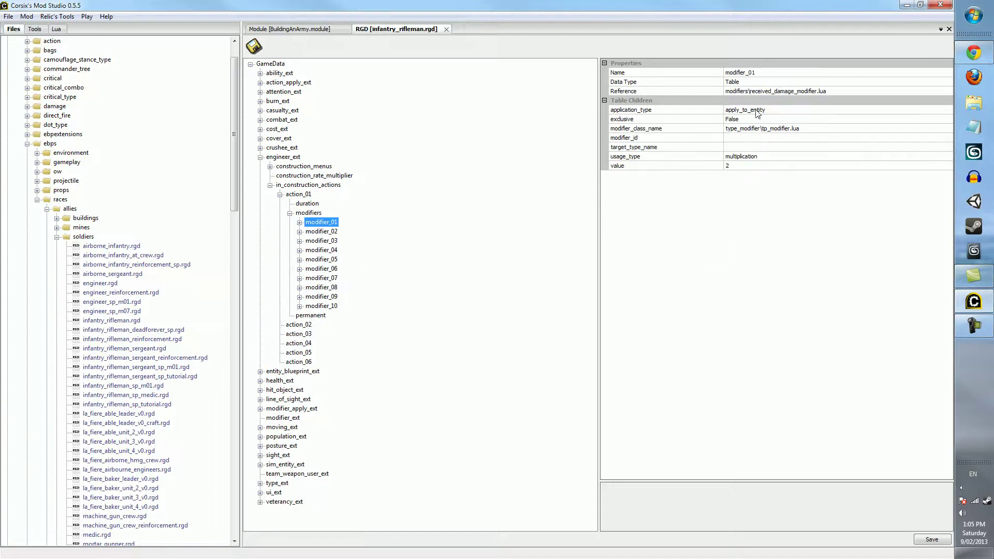
left_click(269, 186)
Step: Inspect the construction_rate_multiplier value of engineer_ext, and collapse engineer_ext
left_click(270, 166)
left_click(269, 167)
left_click(300, 176)
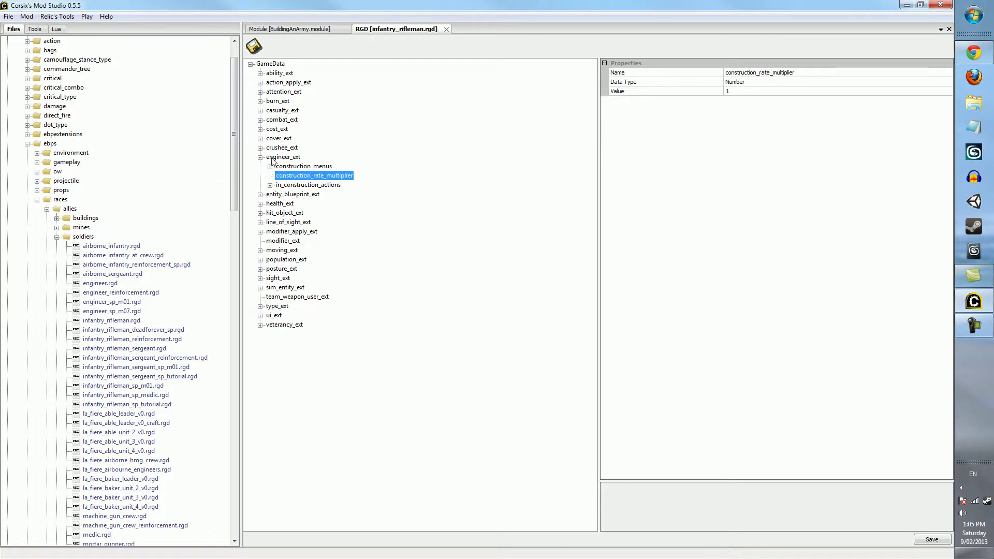
left_click(273, 158)
left_click(260, 158)
left_click(260, 158)
left_click(301, 176)
left_click(261, 157)
Step: Expand entity_blueprint_ext, view its properties and select the animator path
left_click(260, 166)
left_click(273, 166)
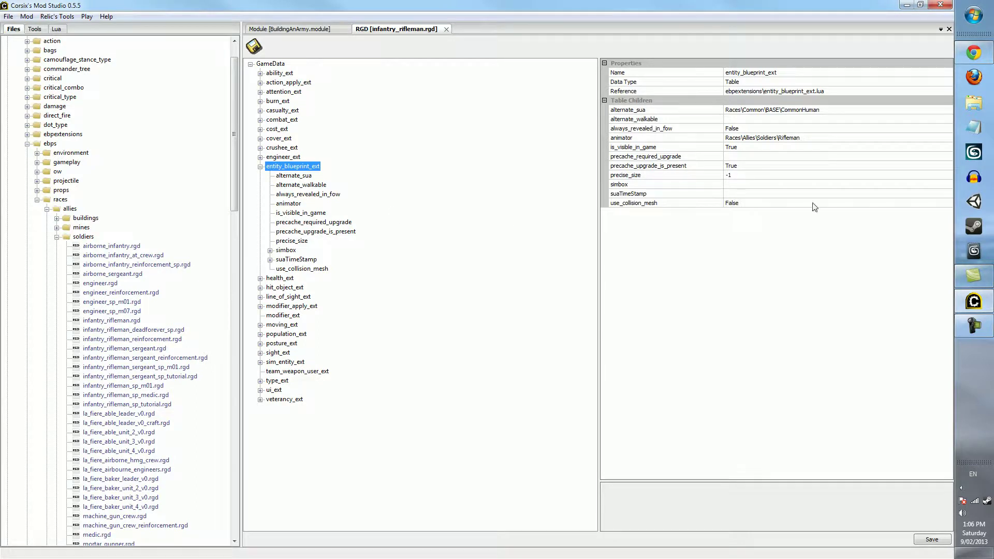
left_click(816, 139)
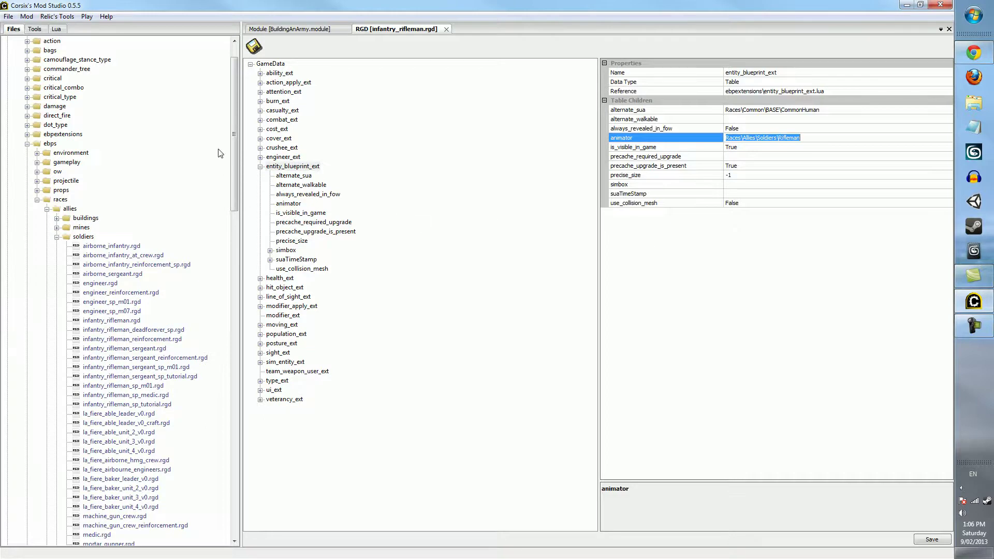
Step: Expand the data archive's folder tree down to art\models\races\allies
left_click_drag(228, 173, 231, 440)
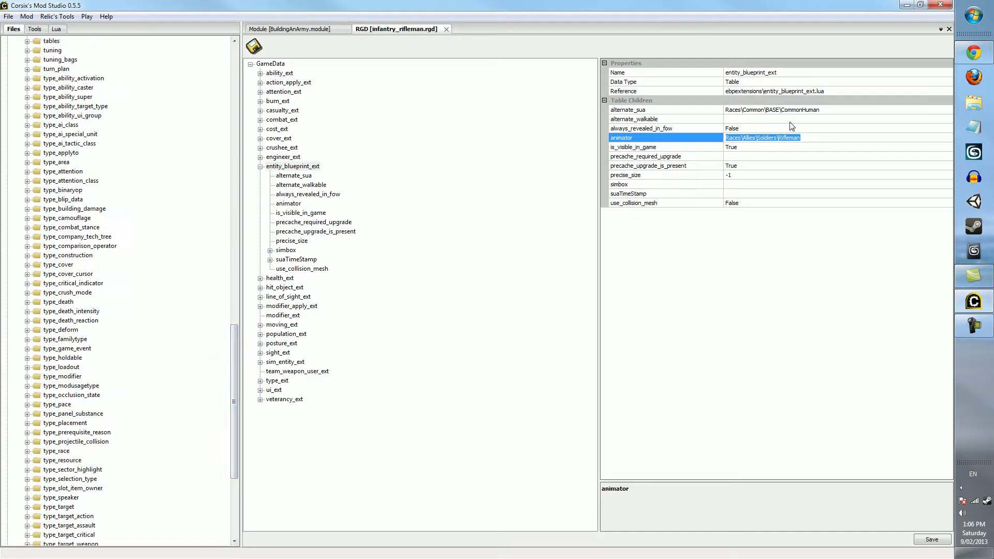
left_click_drag(231, 350, 217, 495)
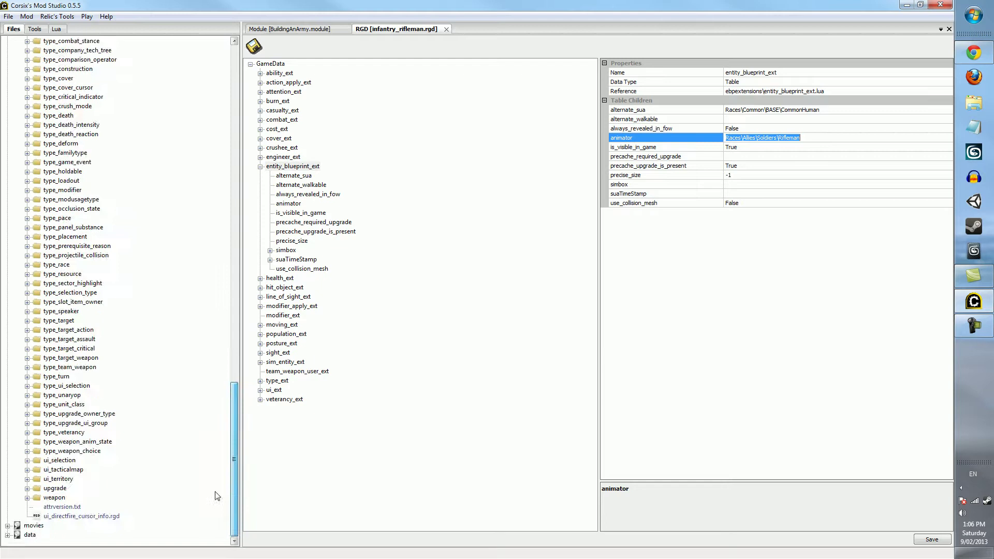
left_click(8, 535)
left_click(17, 255)
left_click(27, 330)
left_click(37, 386)
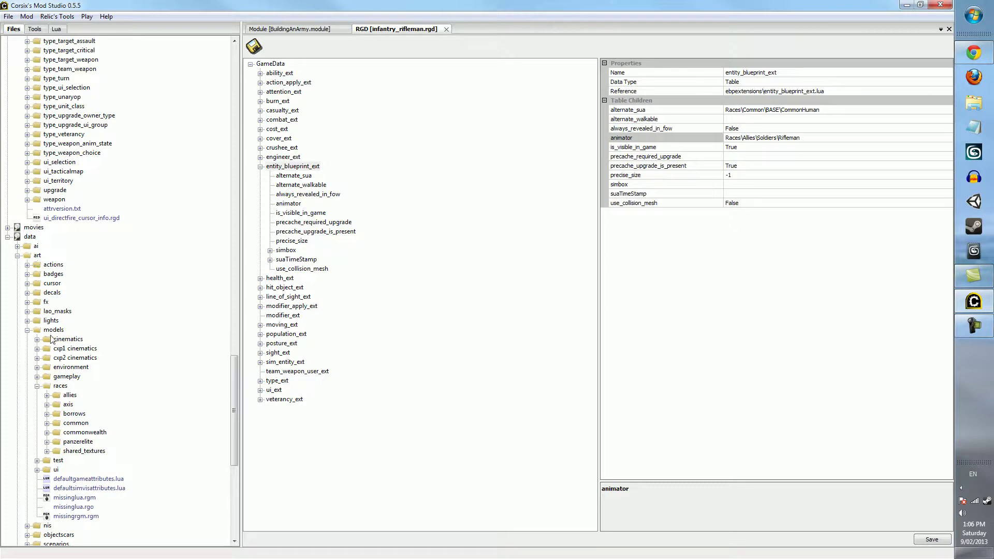
left_click(47, 395)
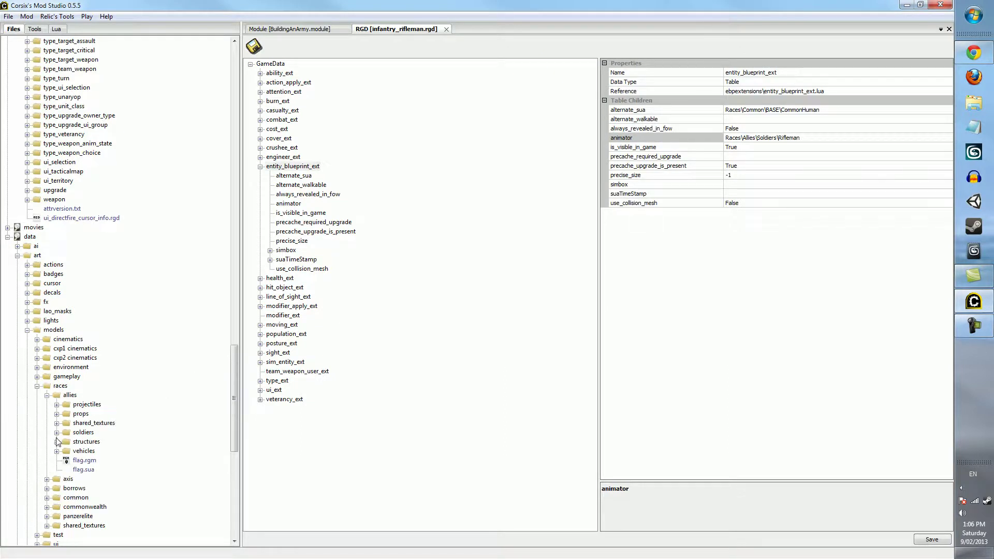
Step: Expand the allies soldiers folder and its rifleman subfolder to view the model files
left_click(57, 433)
scroll(182, 313, "up", 4)
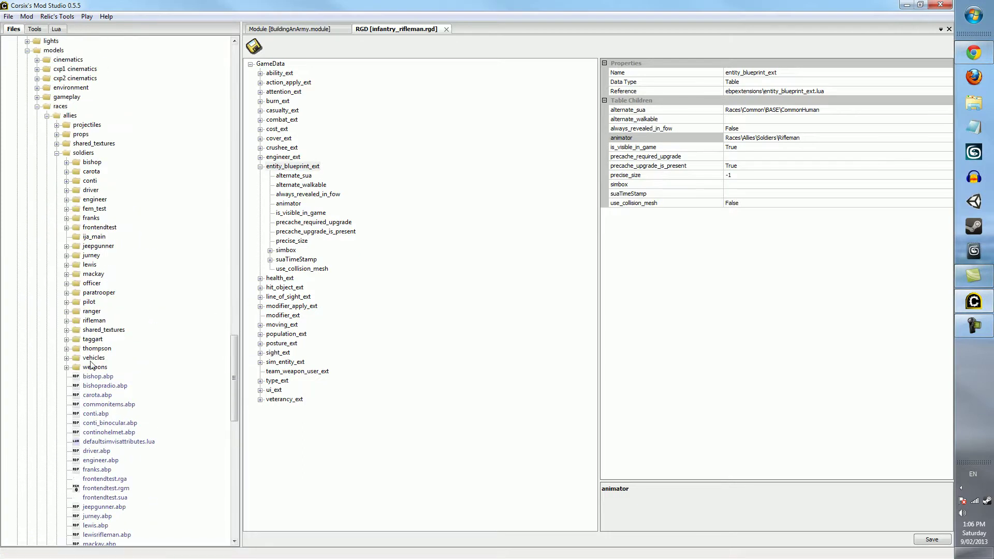
left_click(93, 320)
scroll(125, 357, "down", 4)
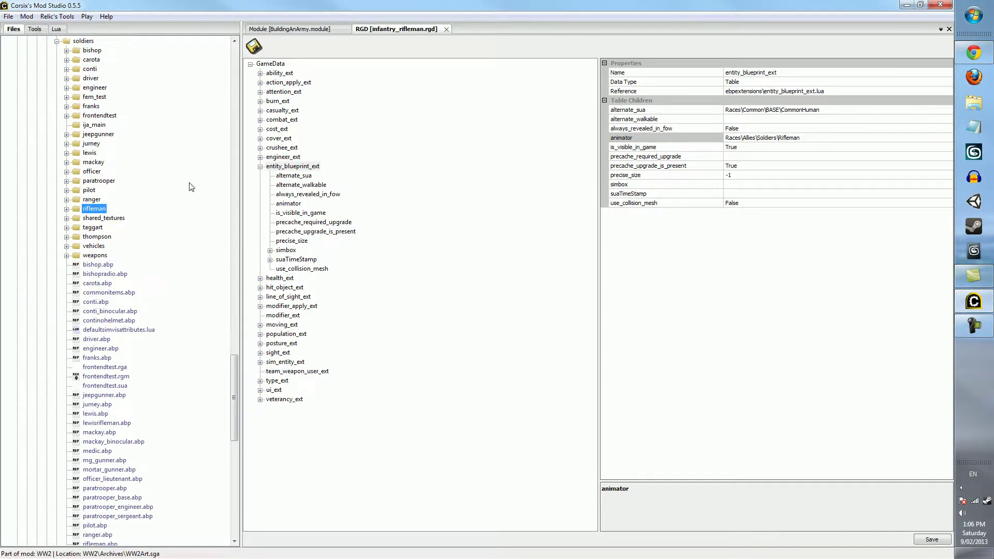
left_click(67, 208)
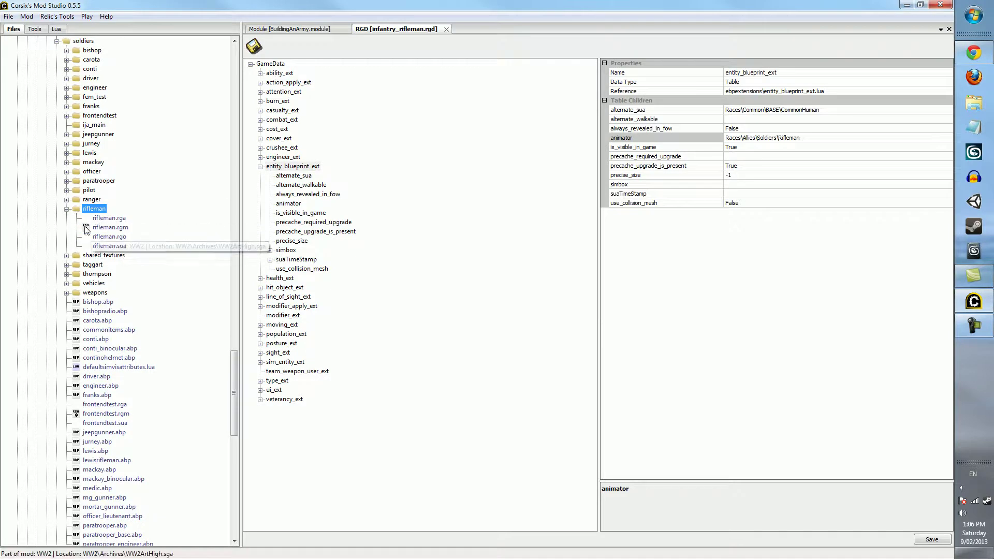
Step: Collapse the rifleman folder, open rifleman.abp from the allies soldiers folder and highlight its whole model definition
left_click(66, 208)
scroll(98, 259, "down", 4)
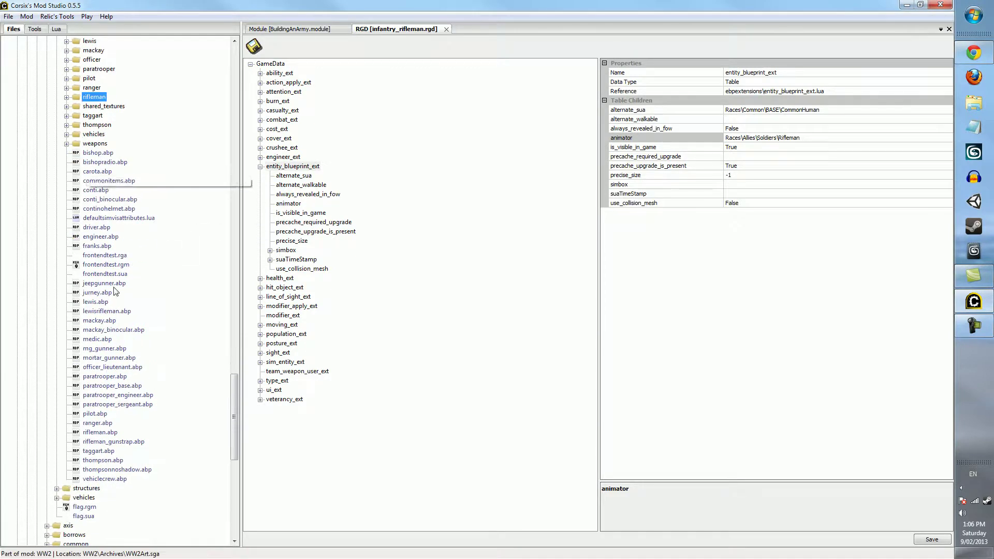
double_click(98, 432)
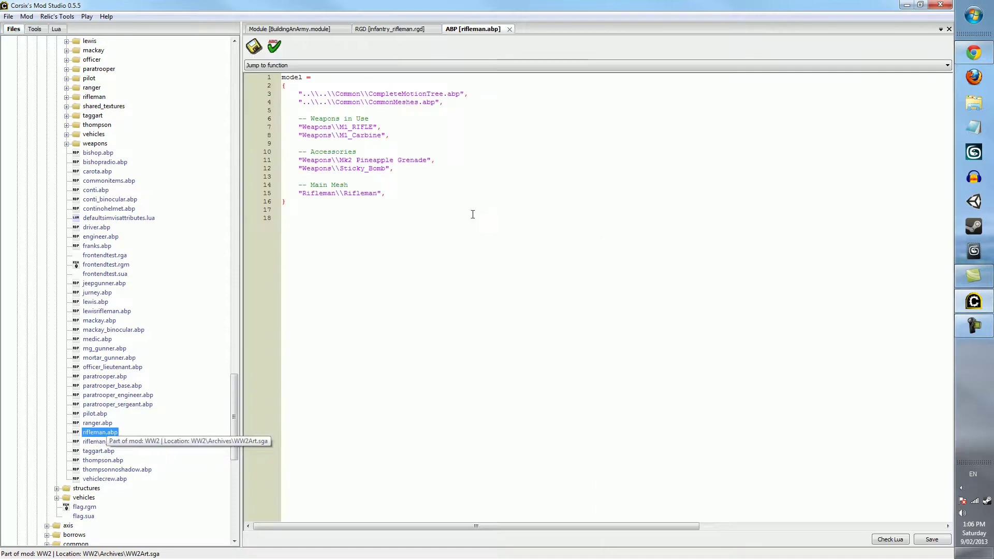
left_click_drag(438, 204, 204, 88)
left_click(442, 205)
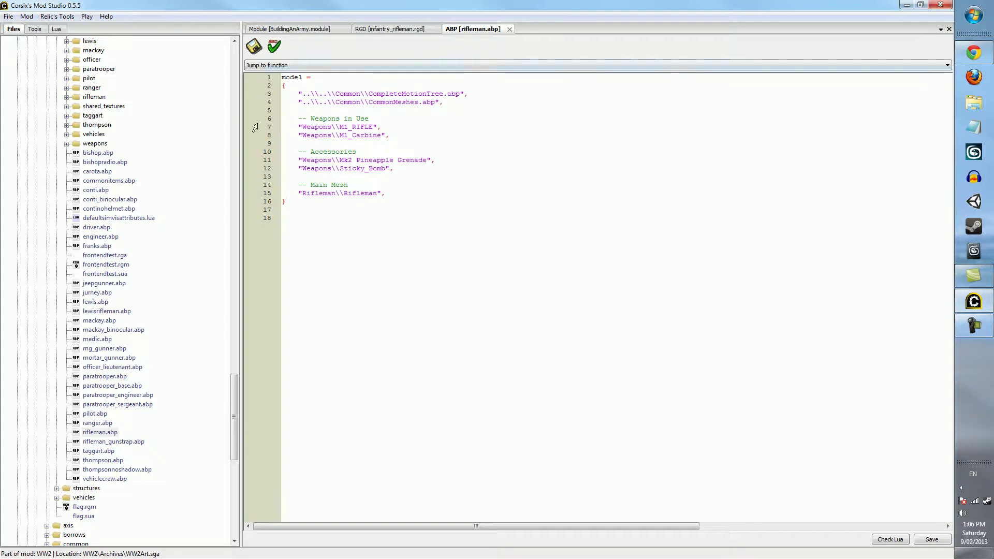
Step: Examine the weapons, accessories and main mesh entries in rifleman.abp by highlighting their lines
left_click_drag(389, 135, 261, 135)
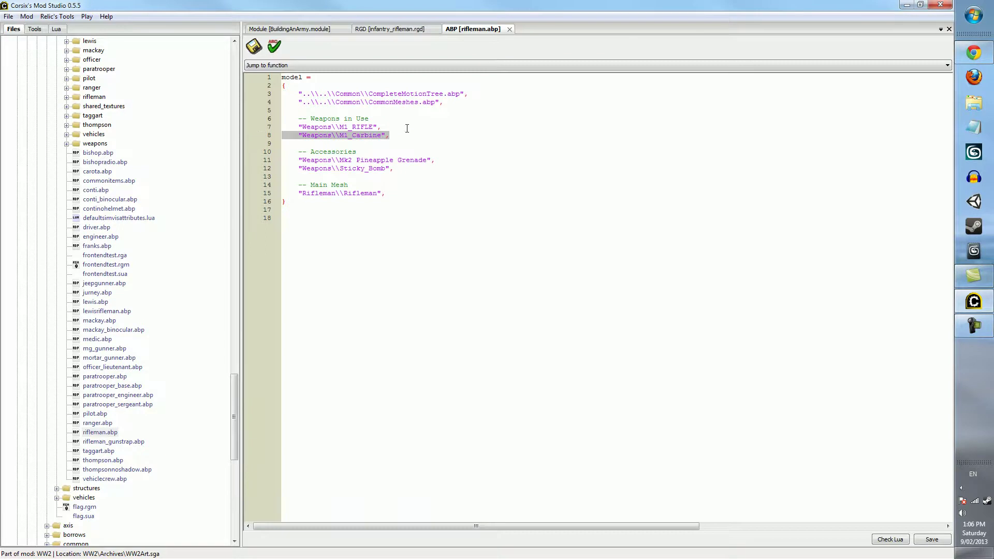
left_click_drag(382, 126, 270, 129)
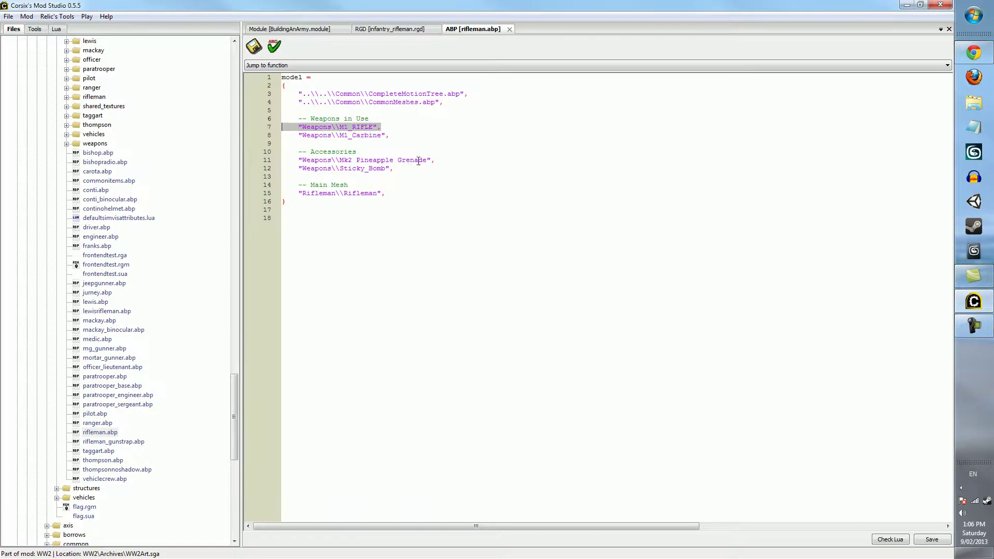
left_click_drag(394, 168, 233, 161)
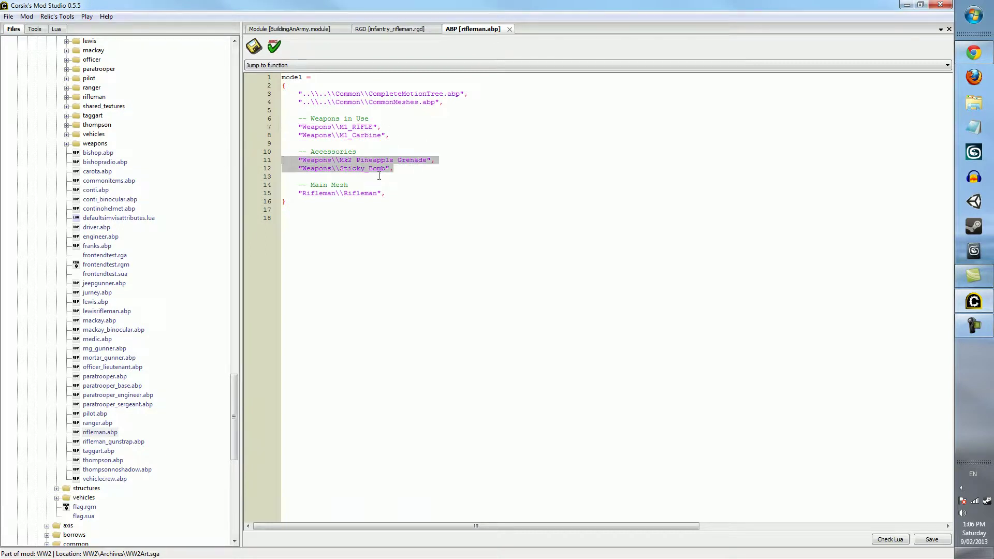
left_click(428, 167)
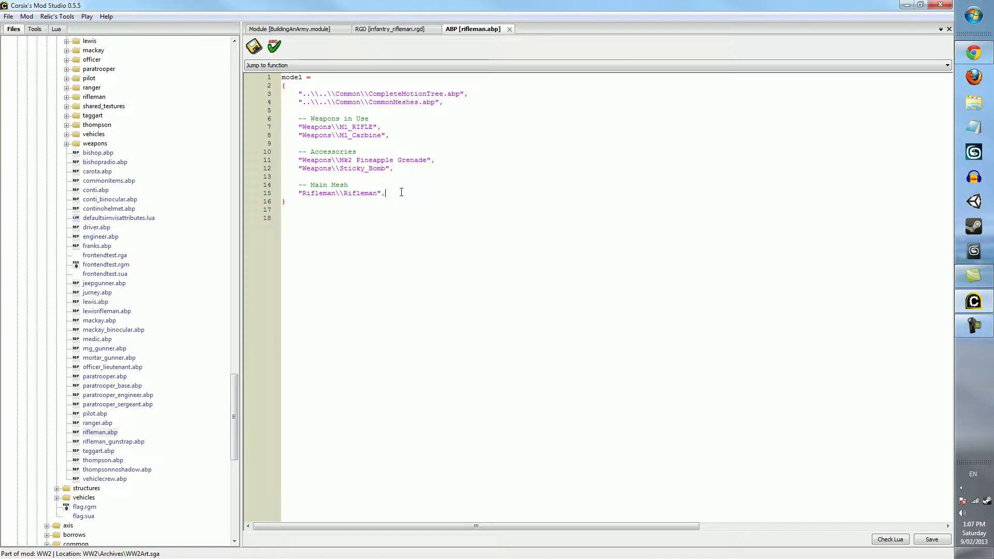
left_click_drag(403, 191, 243, 194)
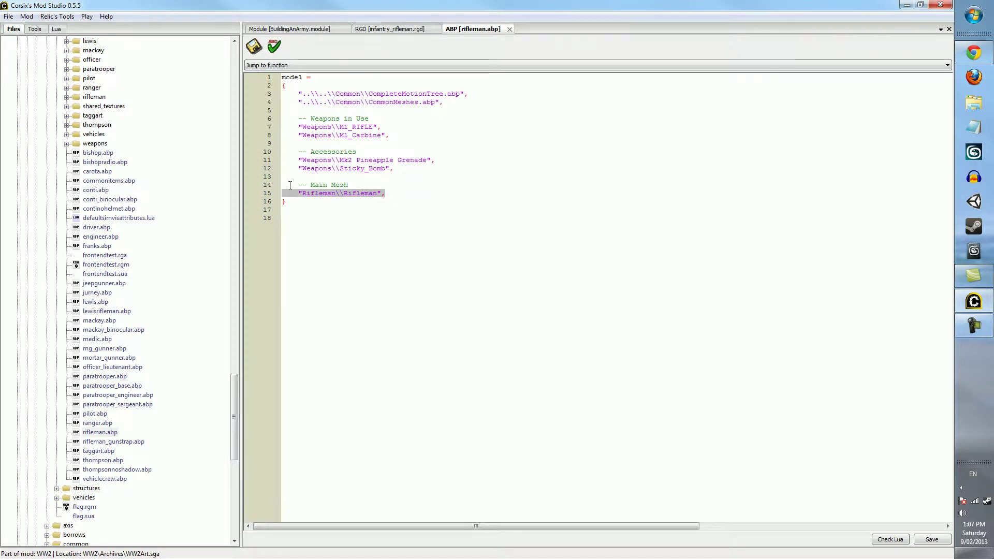
left_click(399, 187)
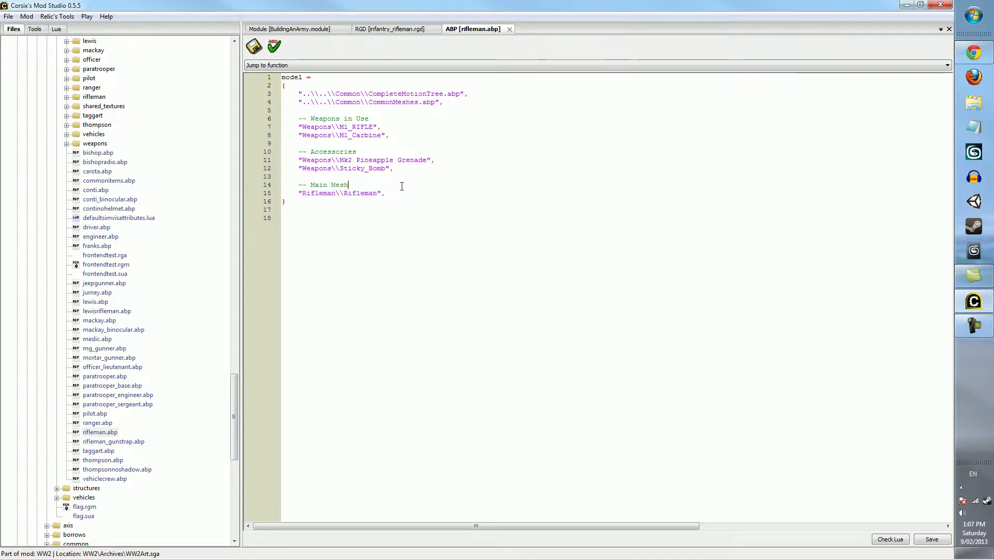
Step: Highlight the CompleteMotionTree.abp and CommonMeshes.abp references in rifleman.abp, and close the file
left_click_drag(452, 103, 283, 86)
left_click(414, 95)
left_click_drag(449, 103, 186, 98)
left_click(401, 95)
left_click(510, 29)
left_click(499, 213)
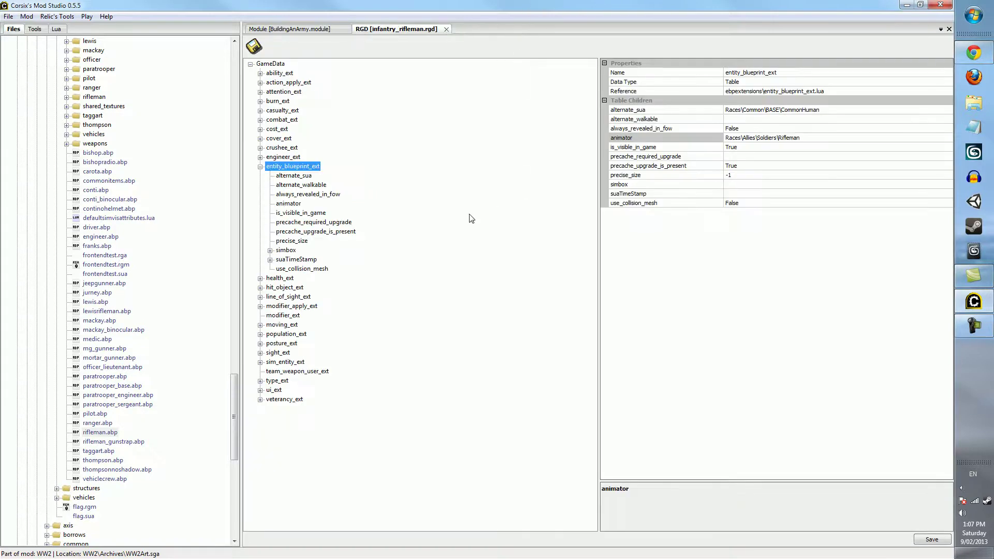
Step: Inspect the is_visible_in_game options and the use_collision_mesh property of entity_blueprint_ext
left_click(633, 247)
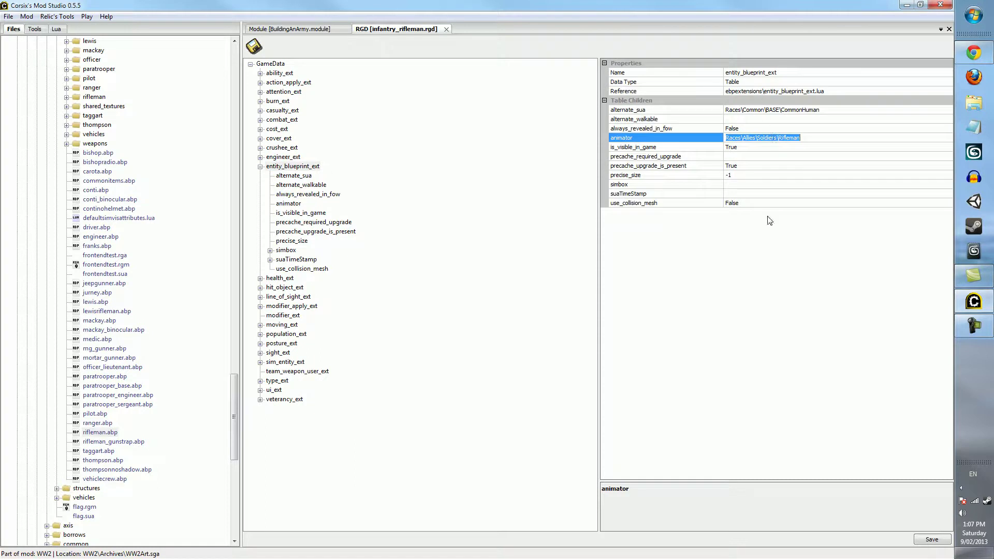
left_click(750, 147)
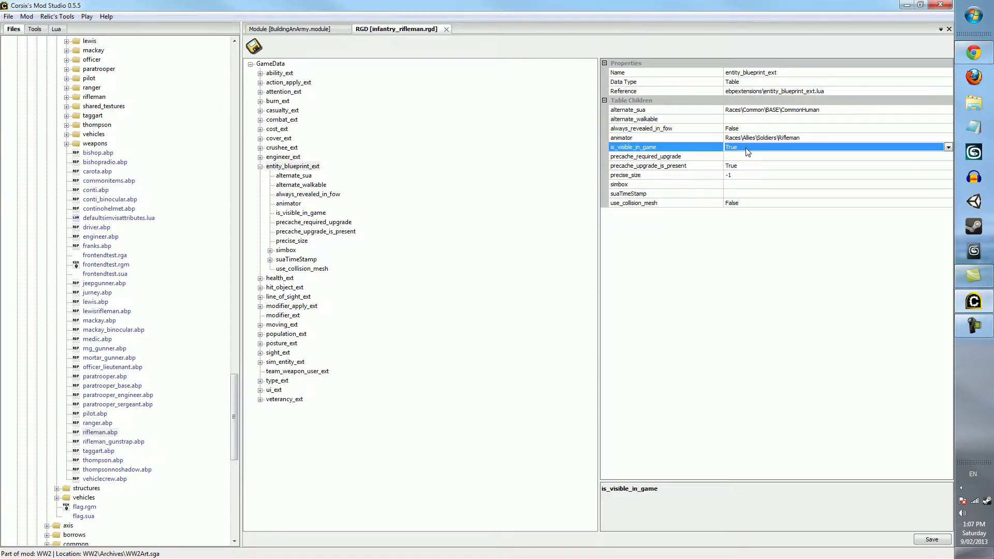
left_click(949, 148)
left_click(948, 148)
left_click(647, 157)
left_click(649, 148)
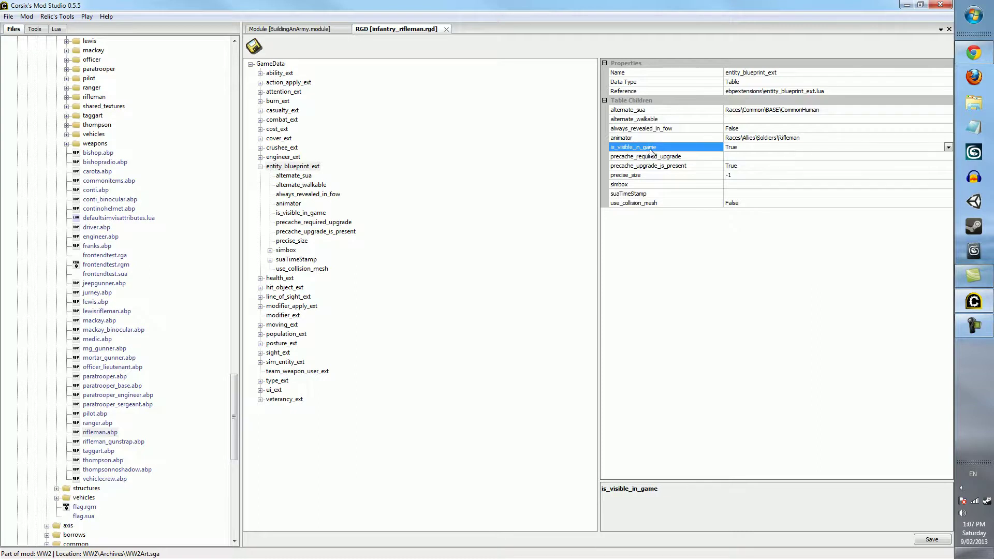
left_click(657, 204)
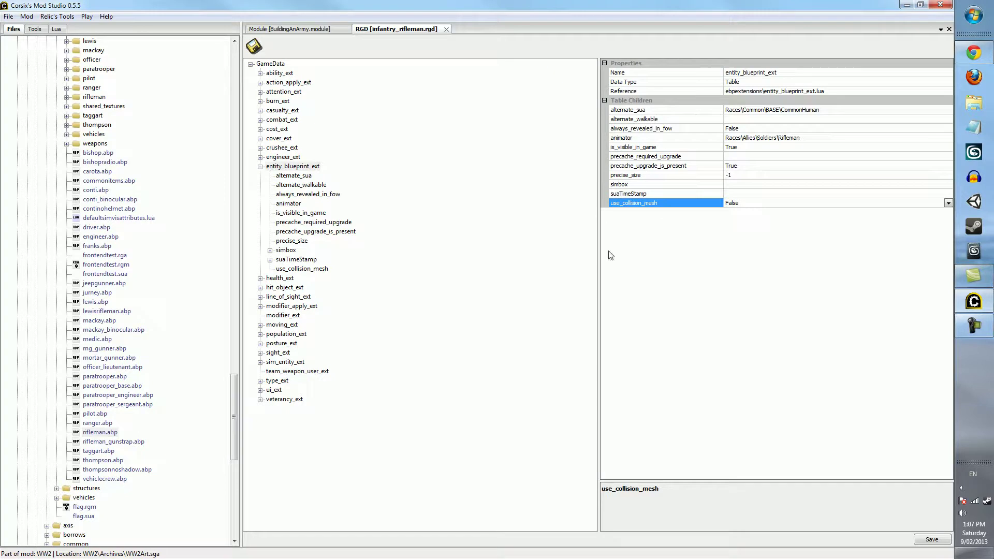
Step: Collapse entity_blueprint_ext, and expand health_ext to view its properties
left_click(282, 166)
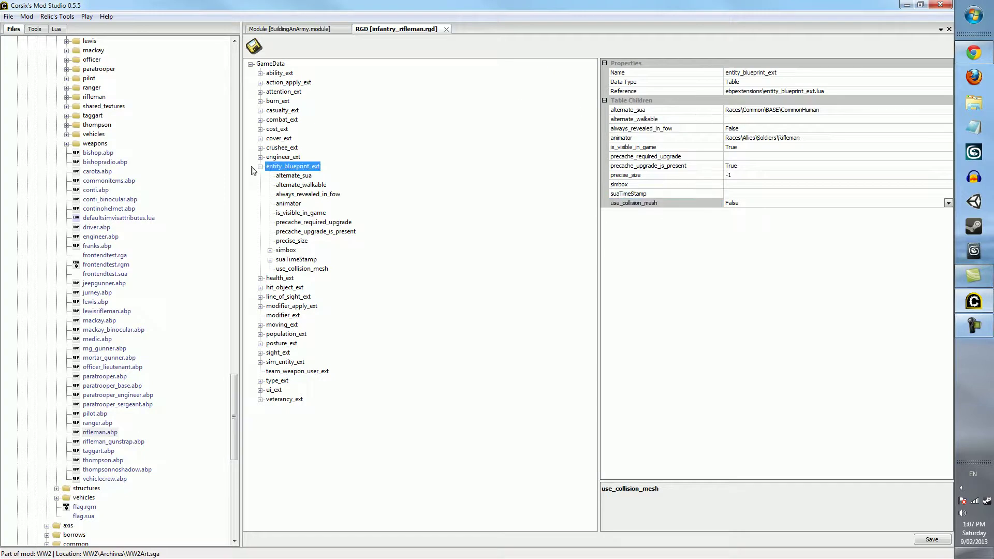
left_click(260, 167)
left_click(265, 177)
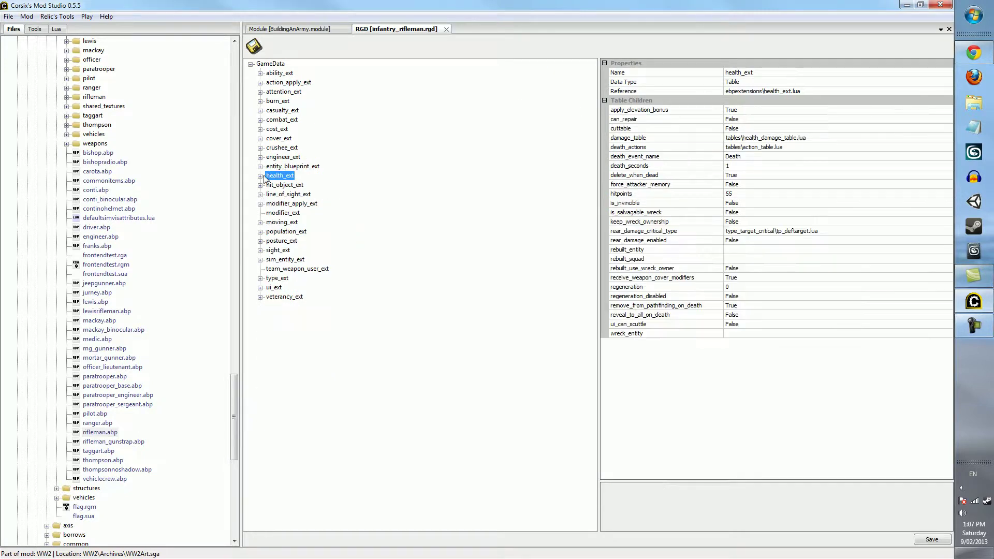
left_click(260, 176)
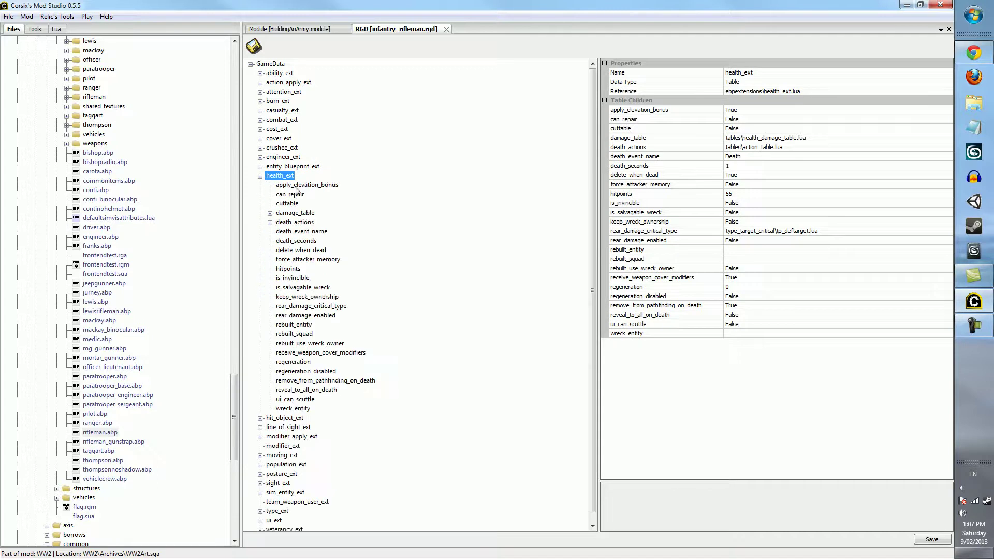
scroll(403, 195, "down", 1)
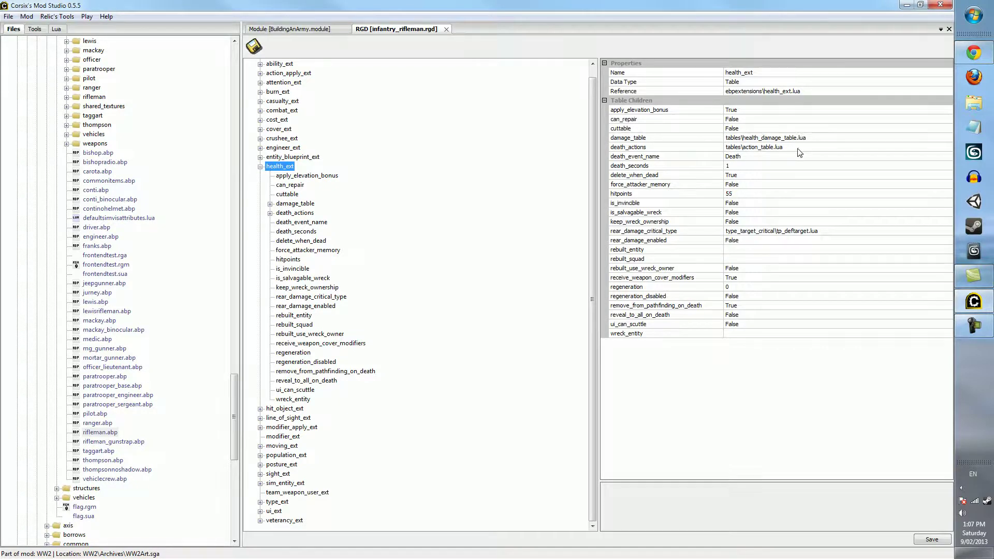
Step: Expand the damage_table of health_ext and inspect the entries of damage_01 and damage_02
left_click(270, 204)
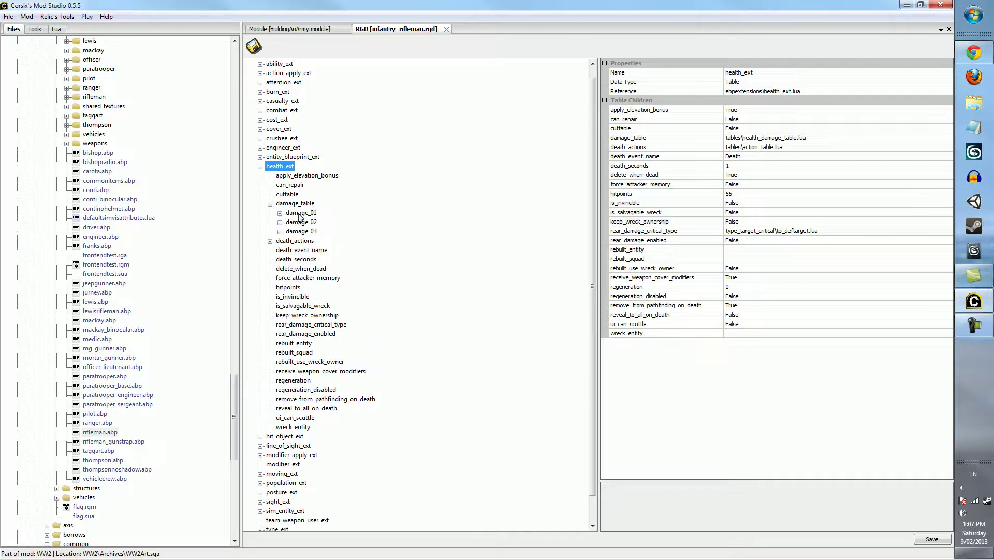
left_click(290, 213)
left_click(288, 223)
left_click(280, 212)
left_click(313, 222)
left_click(307, 232)
left_click(280, 213)
left_click(280, 222)
left_click(316, 231)
left_click(308, 241)
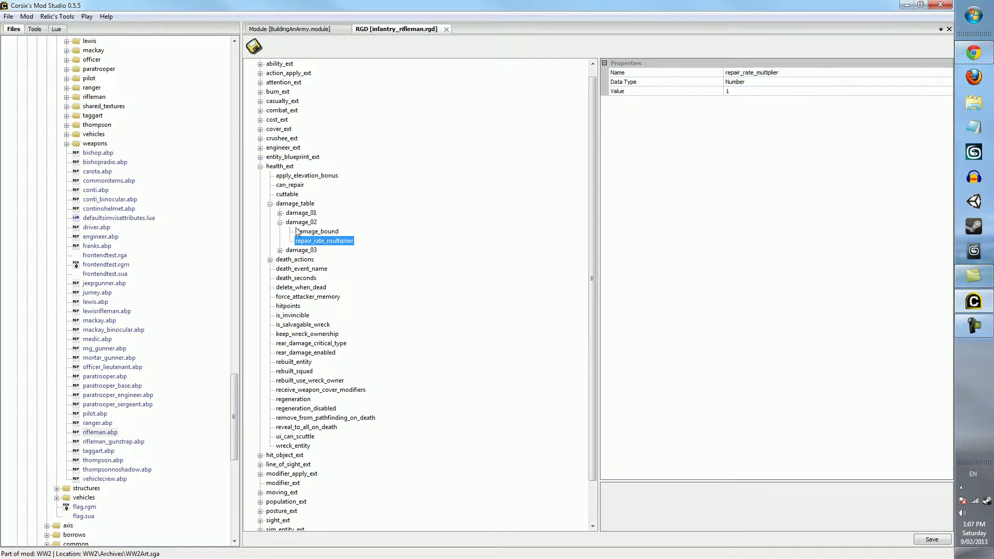
Step: Collapse damage_02, and inspect the child values of damage_03
left_click(280, 222)
left_click(280, 232)
left_click(316, 241)
left_click(317, 250)
left_click(298, 232)
left_click(280, 231)
Step: Compare the damage_bound references of damage_02 and damage_01, and collapse damage_table
left_click(280, 222)
left_click(280, 223)
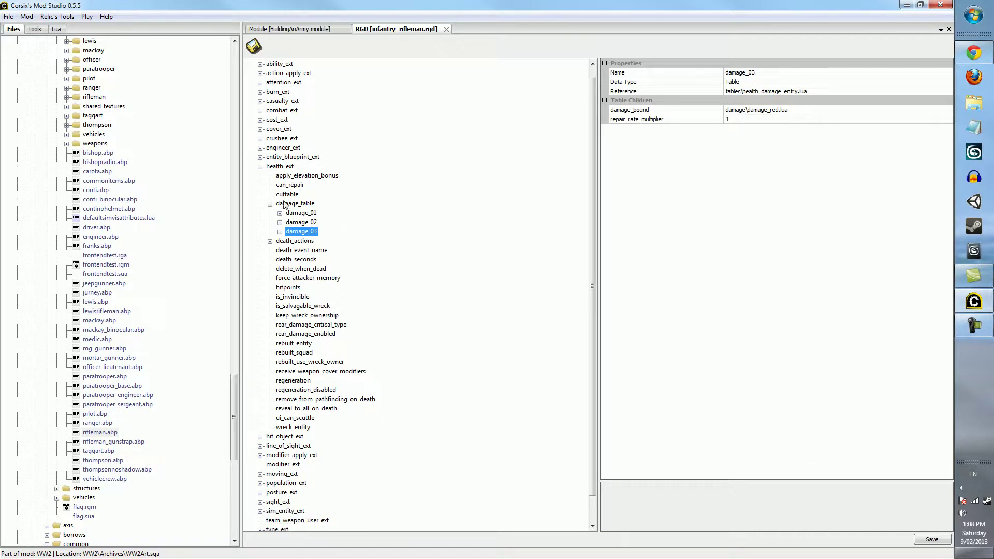
left_click(298, 222)
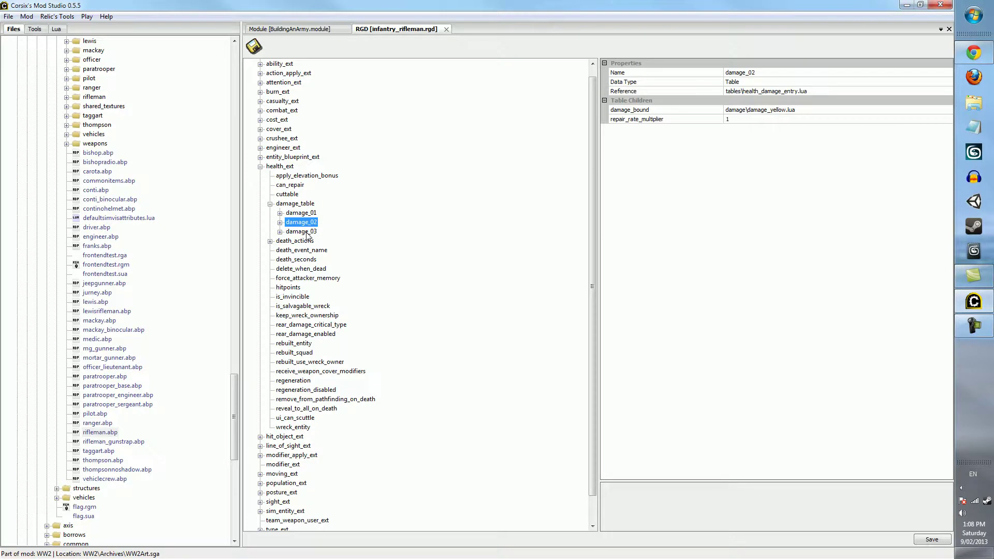
left_click(302, 214)
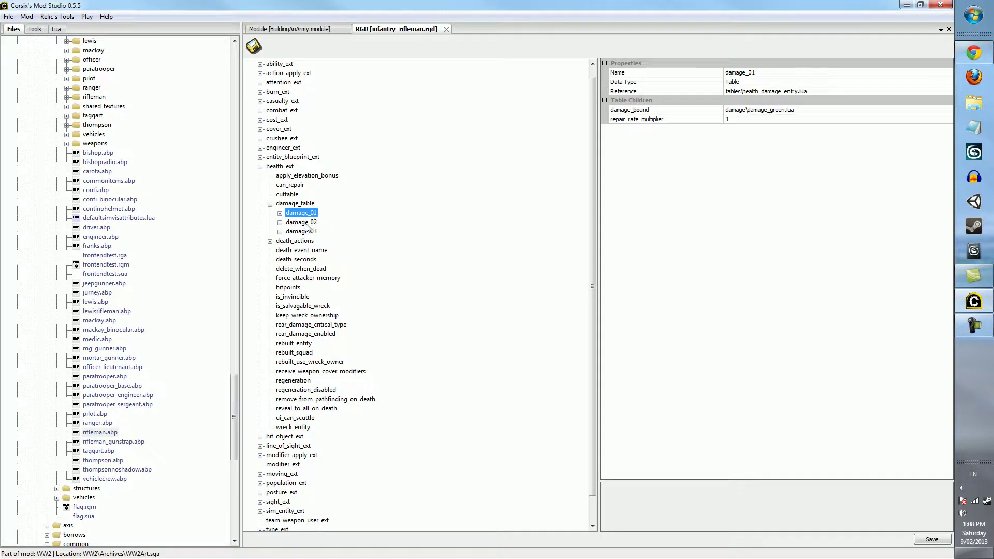
double_click(278, 205)
Step: Inspect the ability, critical and upgrade actions under death_actions, and return to the health_ext properties
left_click(288, 214)
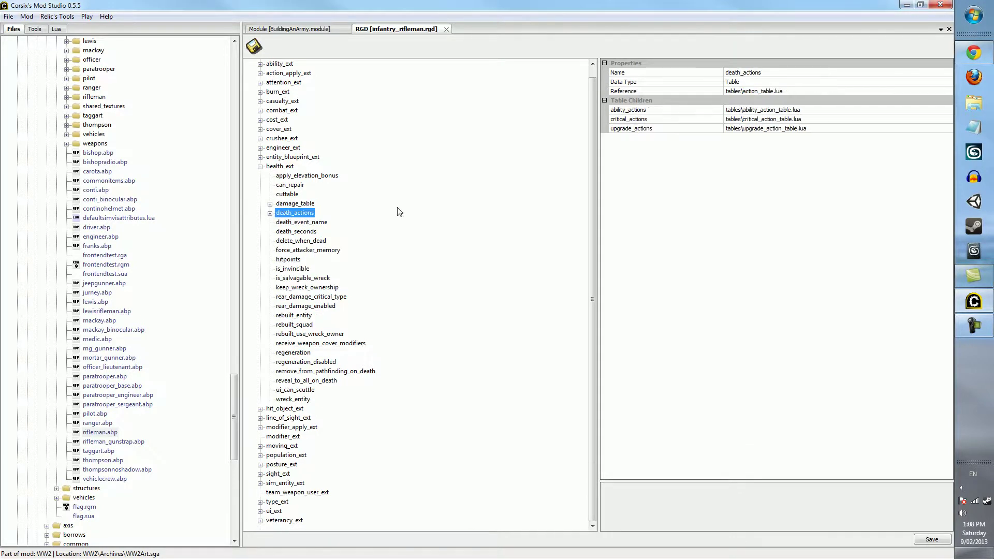
left_click(270, 214)
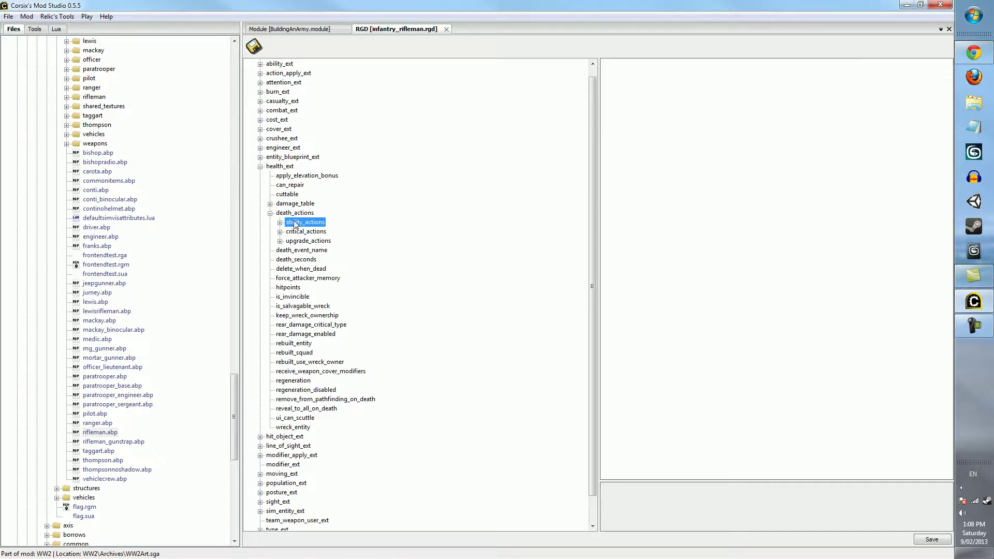
left_click(294, 223)
left_click(299, 232)
left_click(302, 241)
left_click(270, 214)
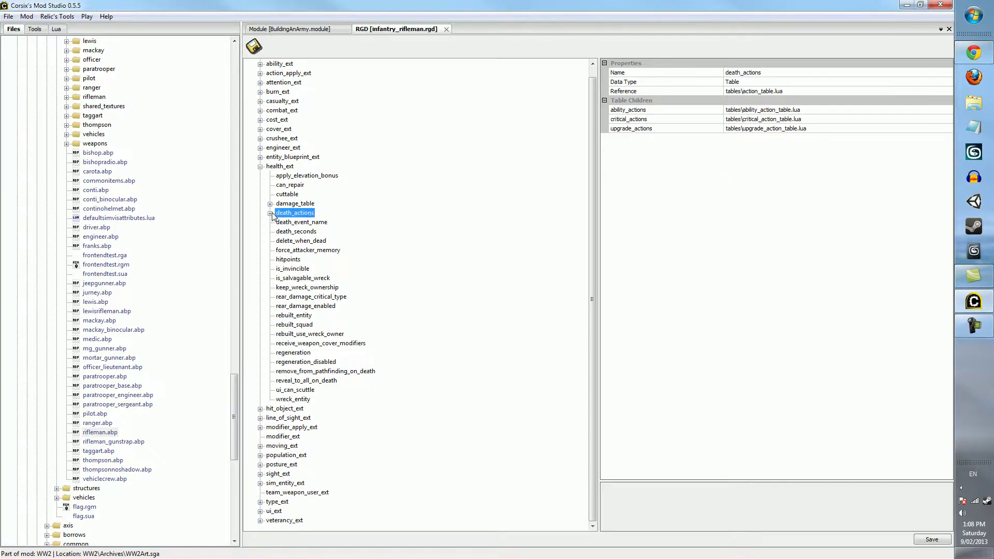
left_click(288, 166)
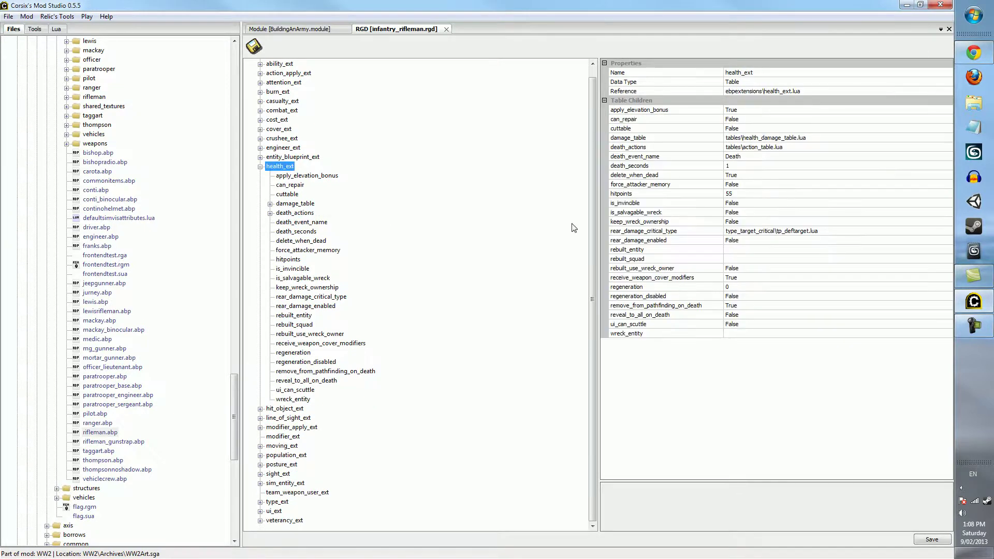
Step: Inspect the death_event_name, hitpoints, is_invincible, is_salvagable_wreck and keep_wreck_ownership values of health_ext
left_click(732, 157)
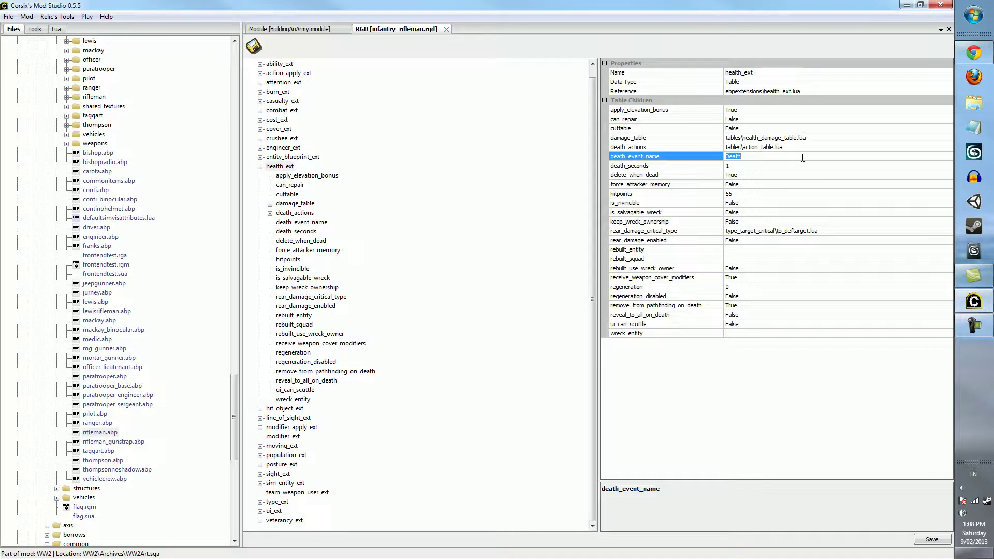
left_click(747, 195)
left_click(743, 204)
left_click(742, 216)
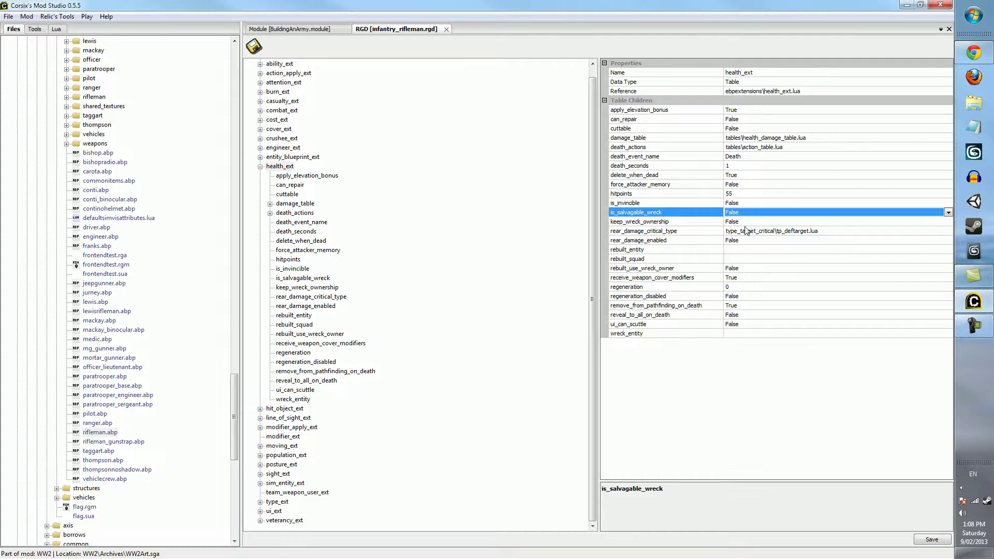
left_click(744, 222)
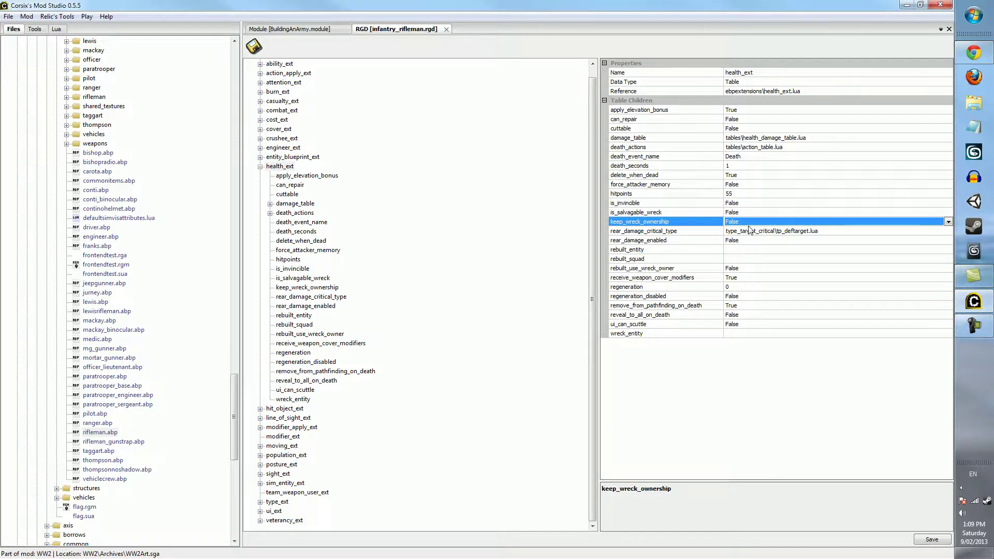
Step: Inspect the rear_damage_critical_type reference and the rear_damage_enabled options of health_ext
left_click(748, 232)
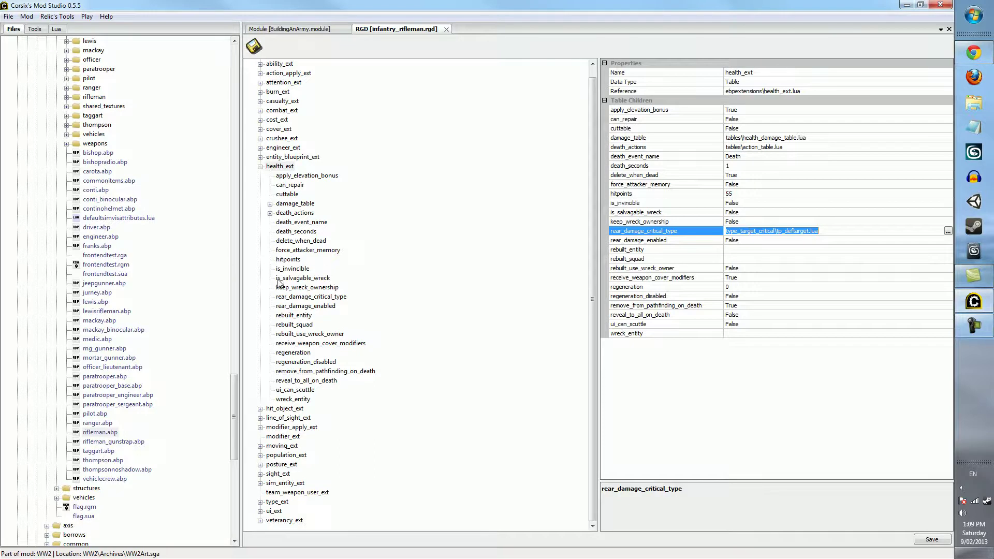
left_click(760, 241)
left_click(780, 232)
left_click_drag(785, 231, 805, 231)
left_click(790, 241)
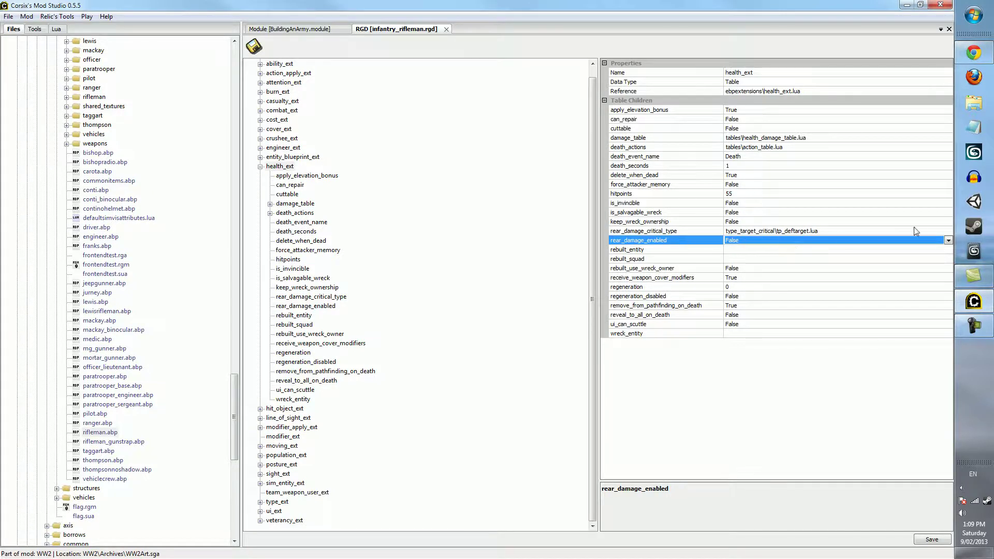
left_click(948, 240)
left_click(729, 241)
Step: Examine the tp_deftarget.lua part of the rear_damage_critical_type path
left_click(796, 231)
double_click(794, 231)
left_click(774, 252)
left_click(803, 232)
left_click(781, 251)
left_click(782, 232)
double_click(783, 231)
left_click(787, 232)
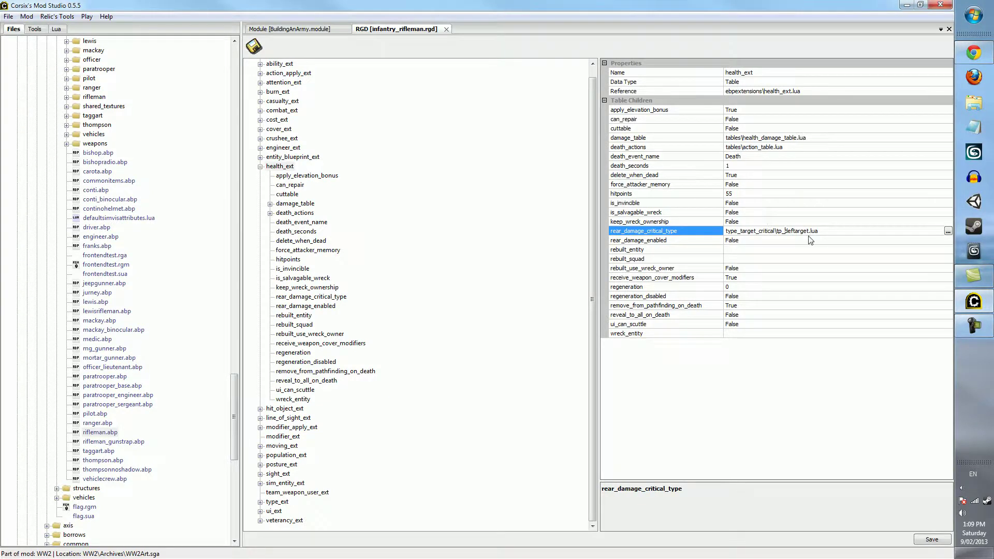
Step: Inspect the rebuilt_entity and rebuilt_squad fields of health_ext
left_click(749, 249)
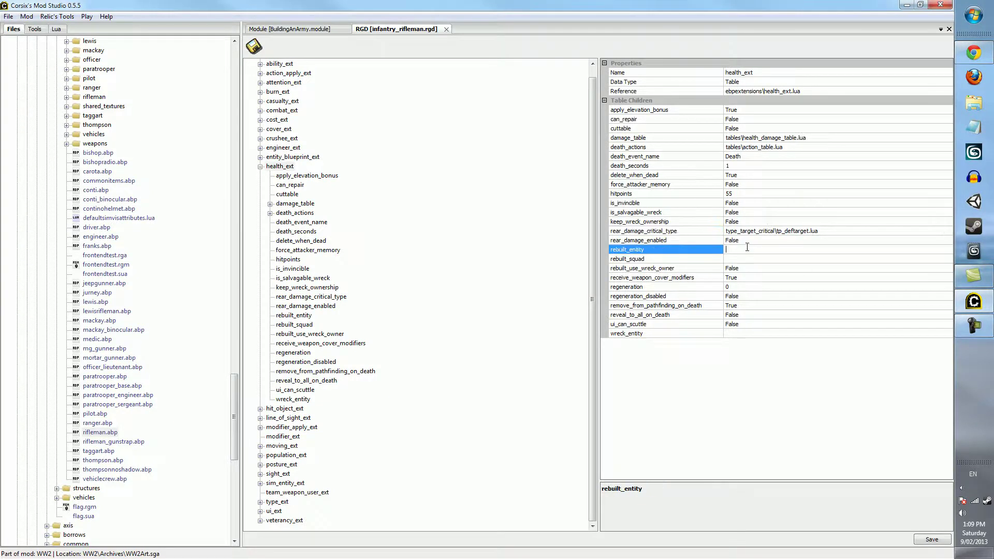
left_click(742, 258)
left_click(748, 251)
left_click(740, 260)
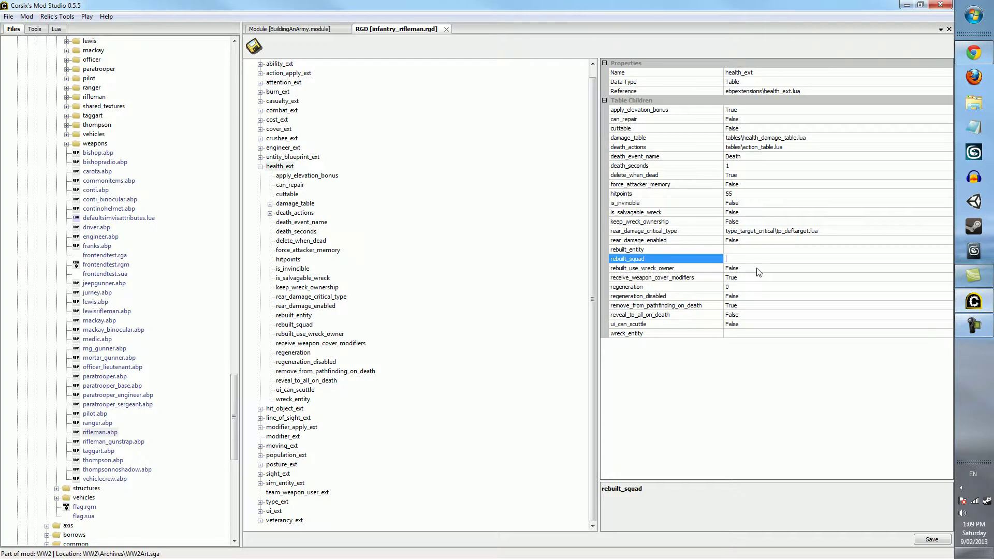
Step: Compare the rebuilt_entity field with the rebuilt_squad field in health_ext
left_click(775, 252)
left_click(757, 261)
left_click(773, 249)
left_click(755, 256)
left_click(768, 251)
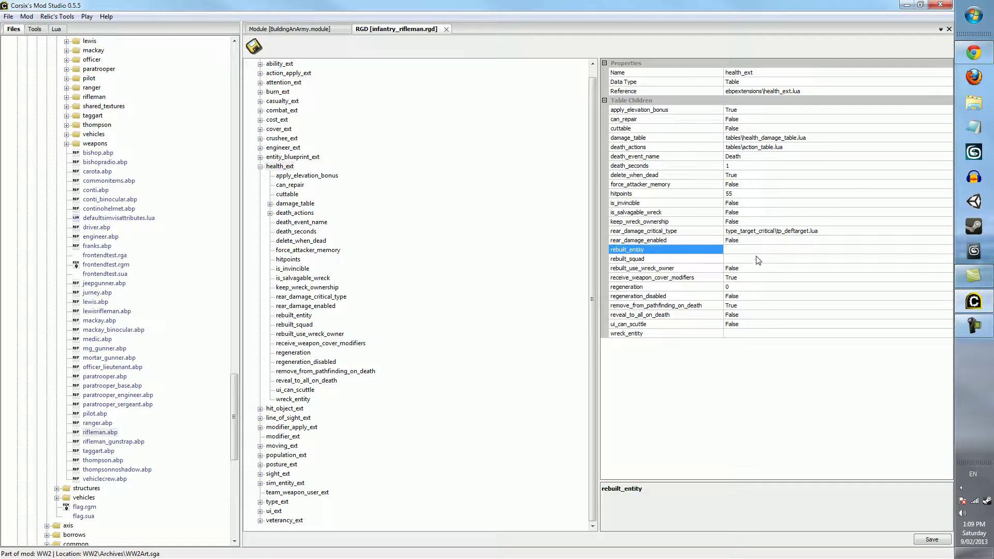
left_click(763, 256)
left_click(763, 251)
left_click(768, 259)
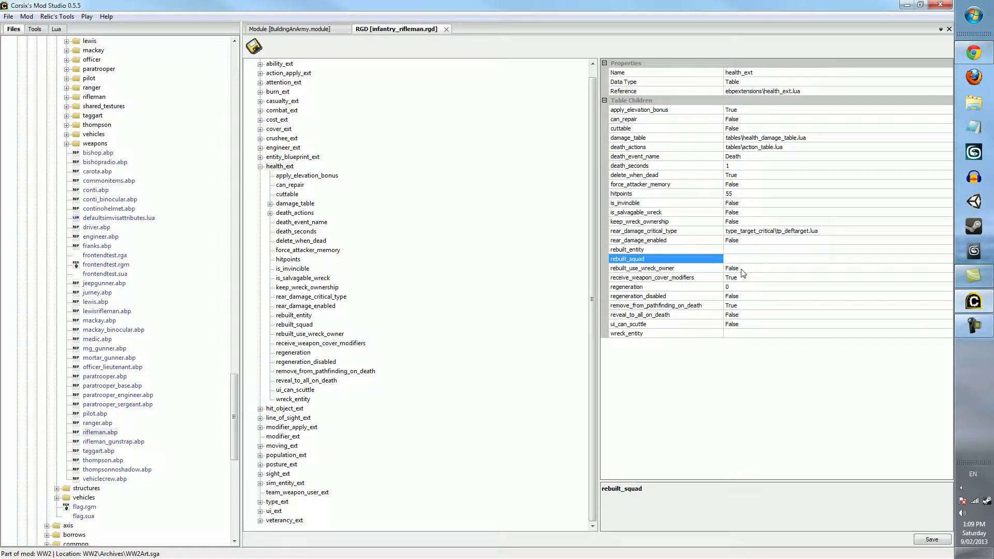
Step: Inspect the options of rebuilt_use_wreck_owner in health_ext and compare the attribute with keep_wreck_ownership
left_click(749, 270)
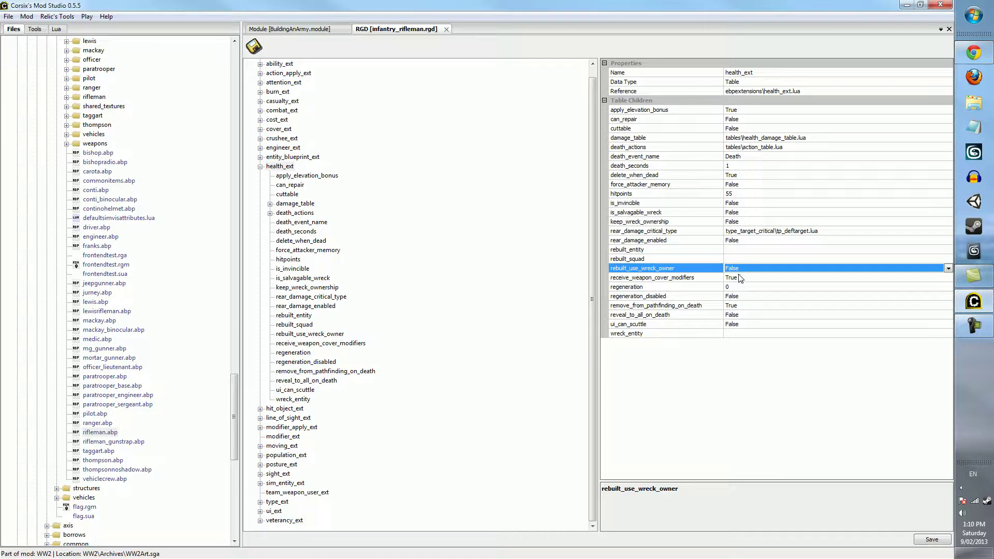
left_click(948, 268)
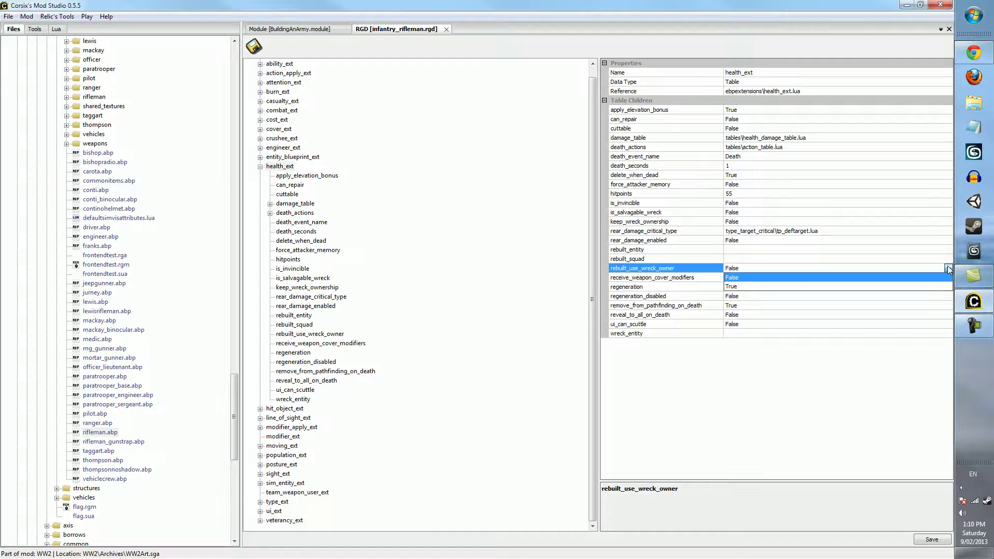
left_click(947, 267)
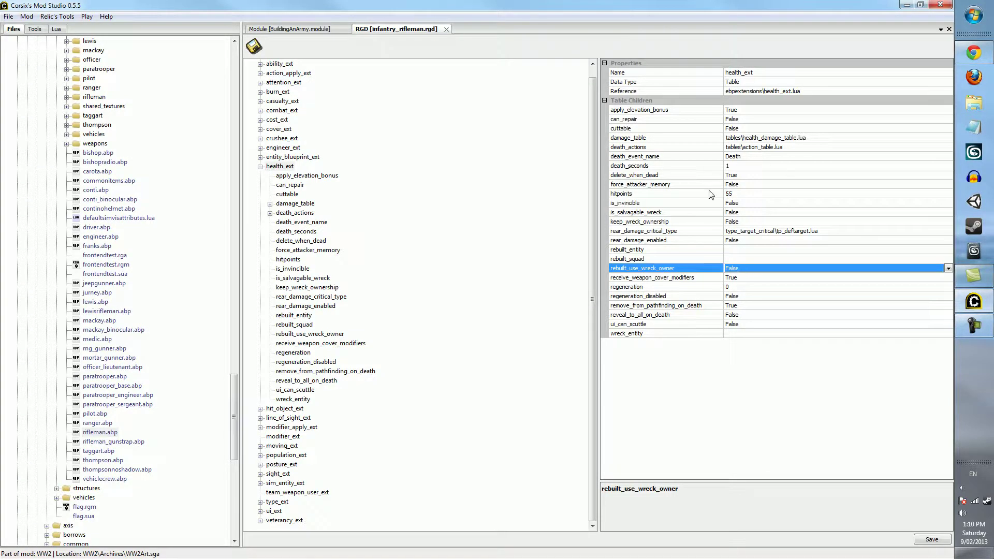
left_click(751, 221)
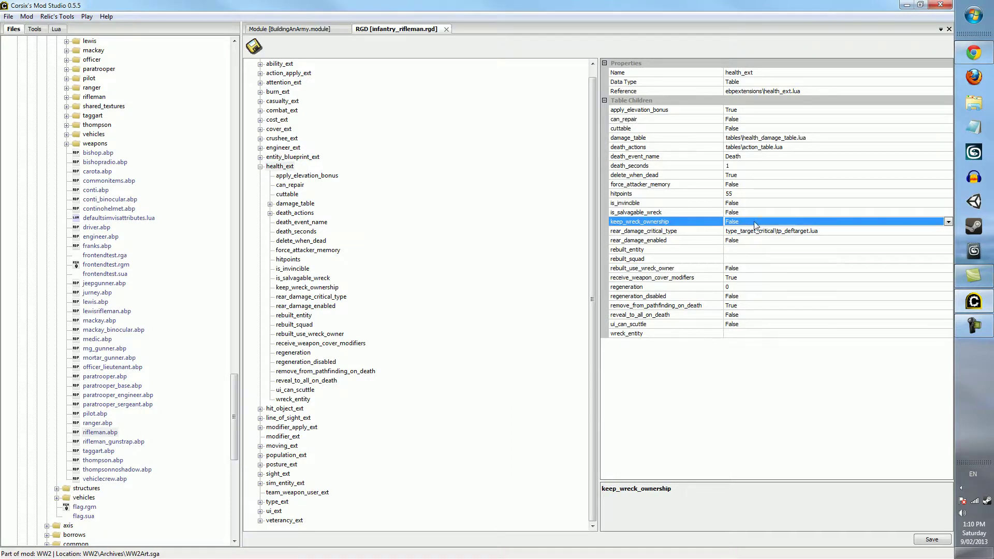
left_click(752, 273)
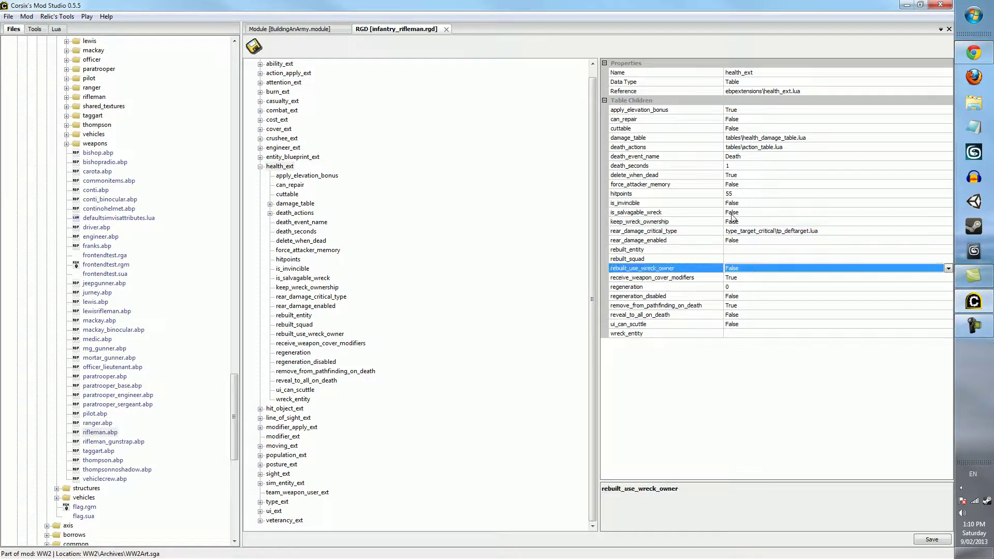
left_click(740, 224)
left_click(741, 273)
left_click(741, 223)
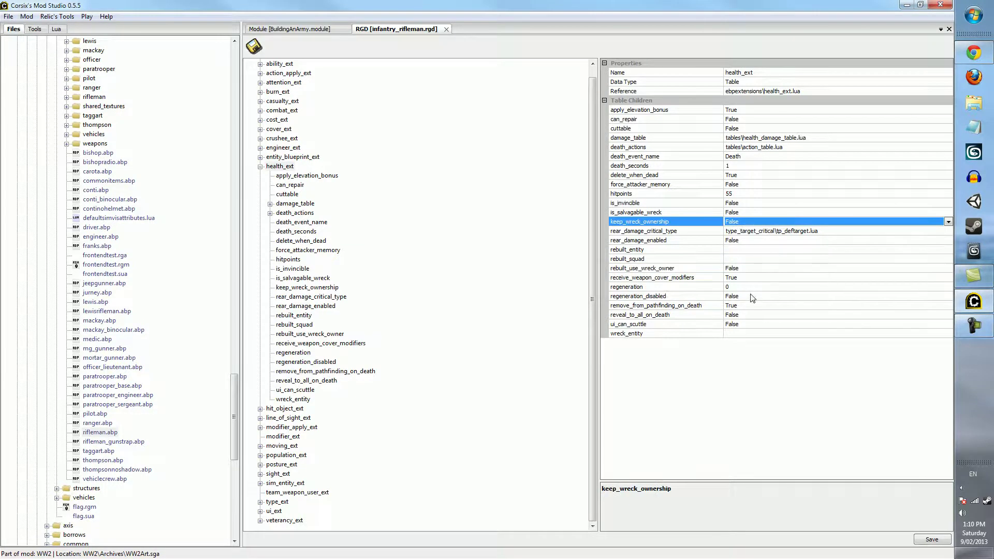
Step: Inspect the receive_weapon_cover_modifiers, regeneration and regeneration_disabled values of health_ext
left_click(742, 279)
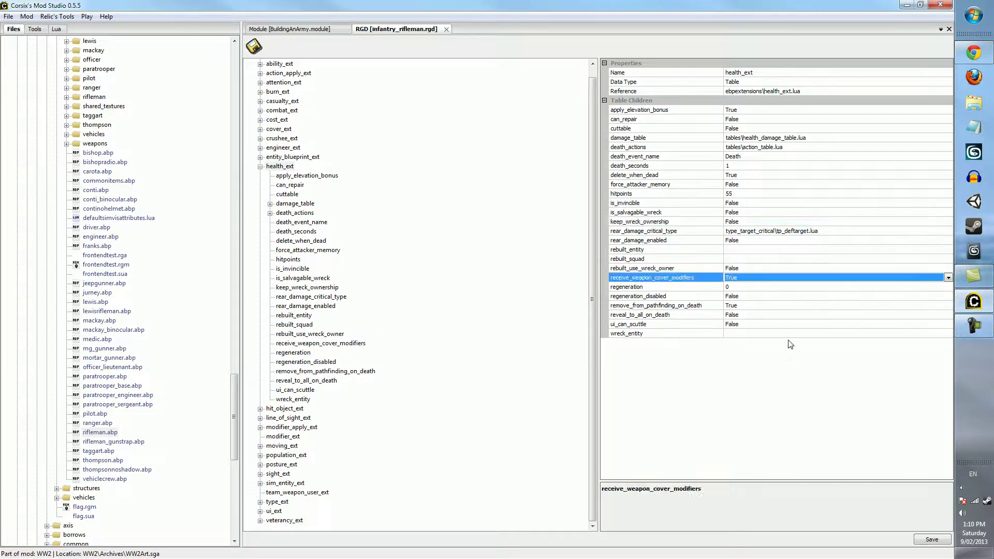
left_click(748, 287)
left_click(759, 270)
left_click(751, 277)
left_click(737, 288)
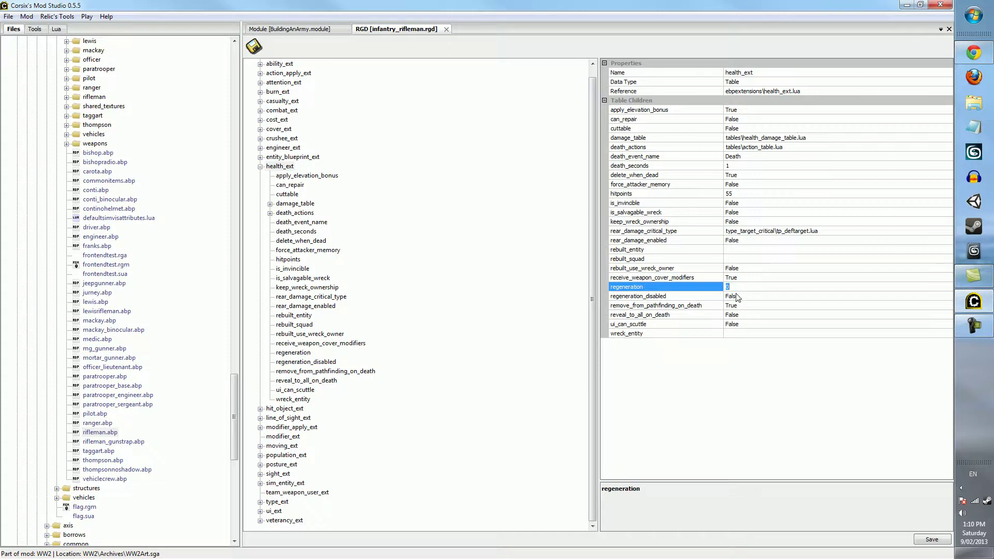
left_click(740, 296)
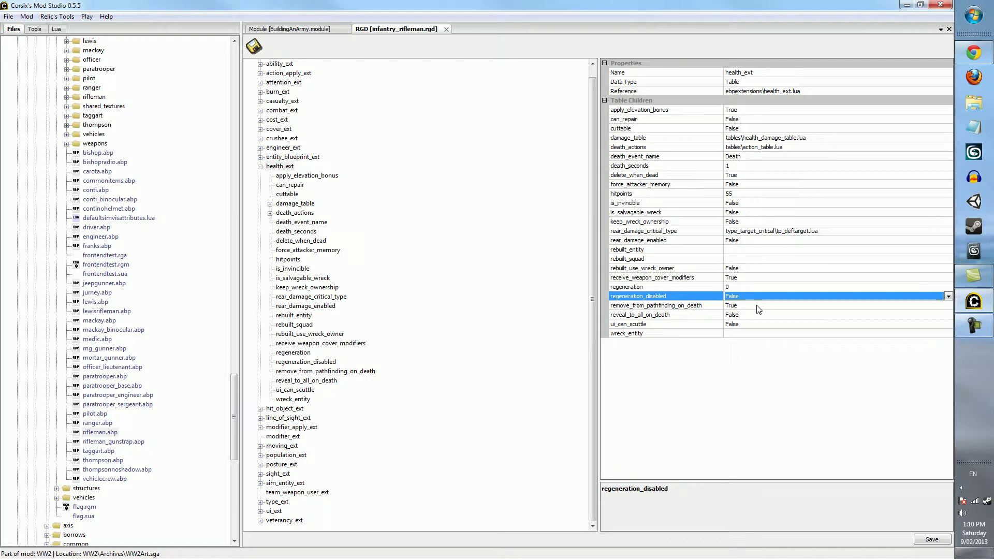
Step: Inspect remove_from_pathfinding_on_death, reveal_to_all_on_death, ui_can_scuttle and wreck_entity, and collapse the health_ext table
left_click(757, 306)
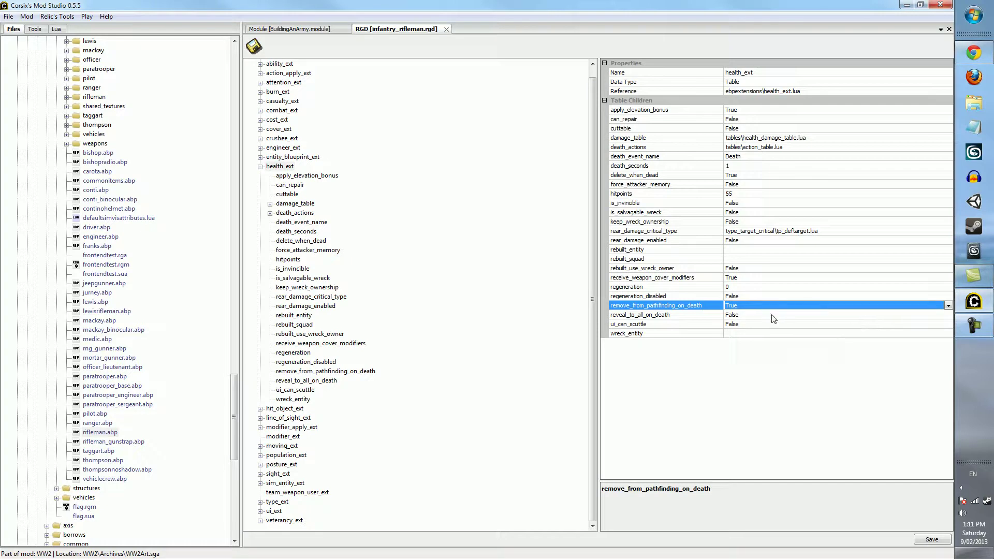
left_click(741, 316)
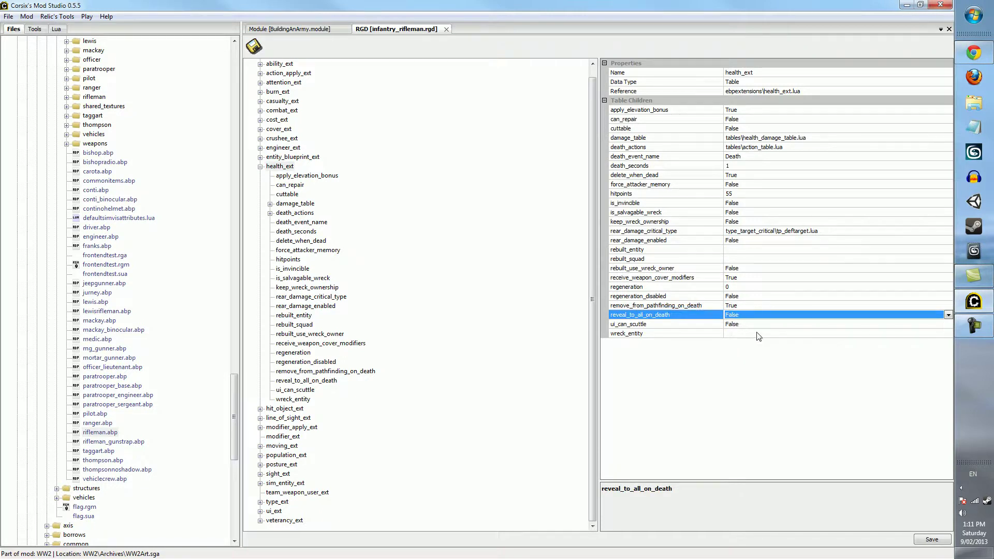
left_click(741, 325)
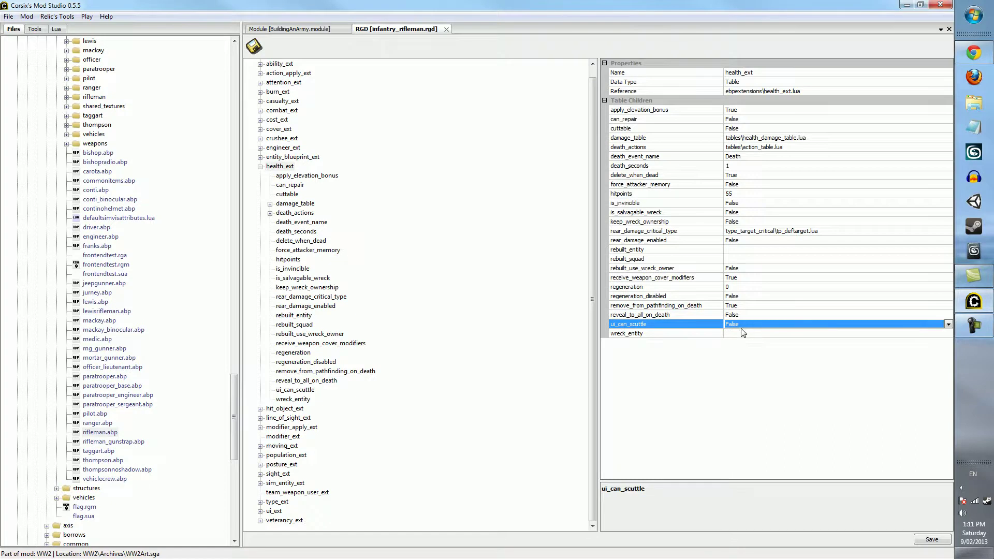
left_click(731, 333)
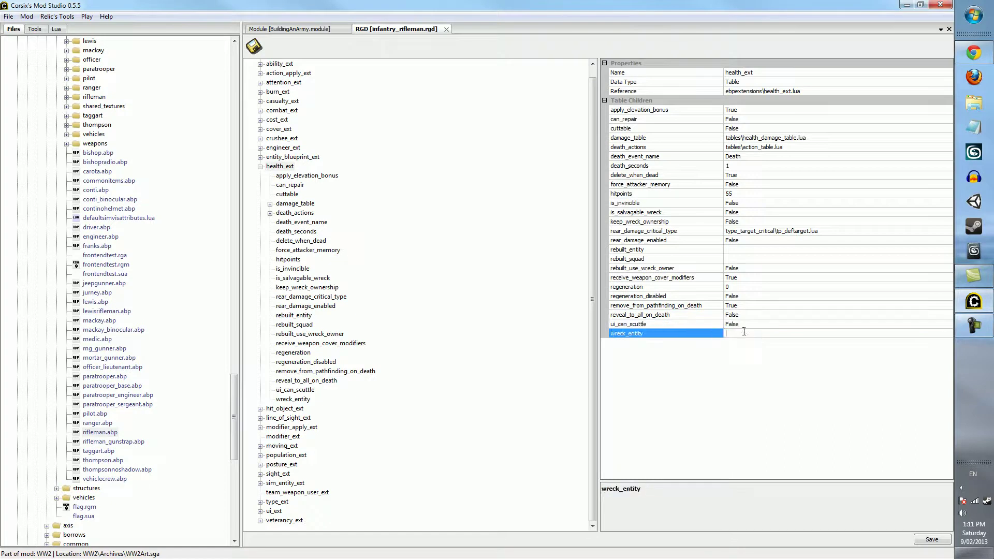
left_click(260, 167)
Step: Examine the hit_object_ext attributes and the projectile types in its projectile_pass_through table
left_click(270, 186)
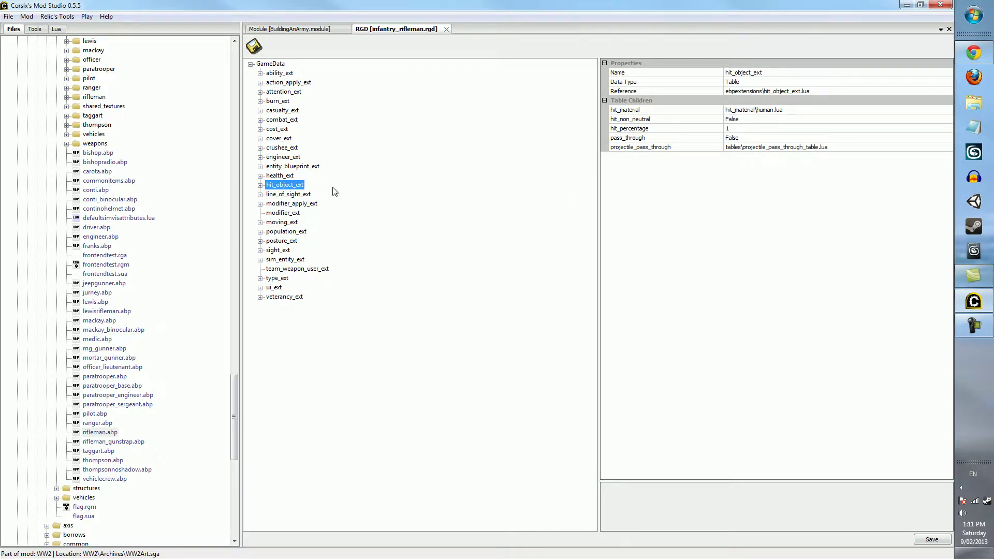
left_click(261, 185)
left_click(288, 232)
left_click(270, 232)
left_click(270, 232)
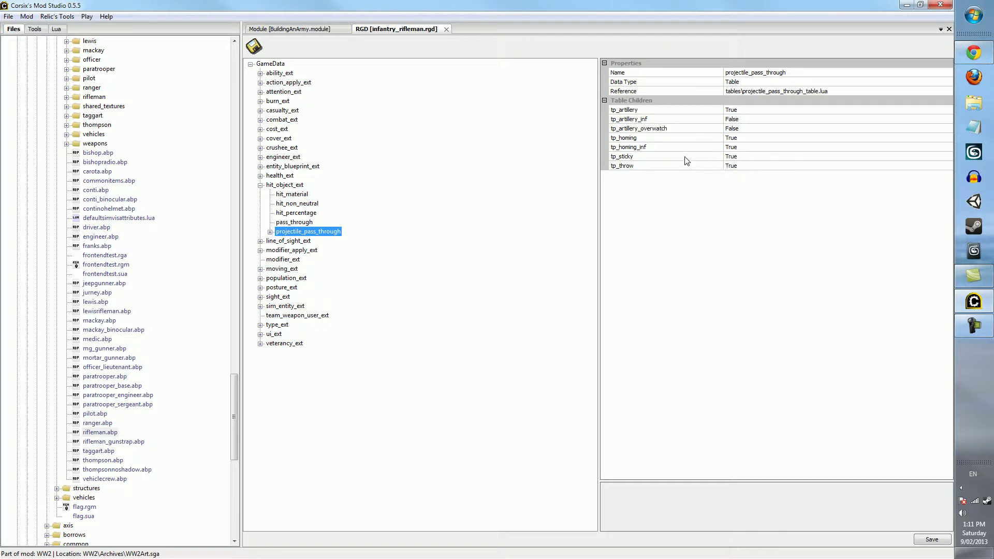
left_click(261, 185)
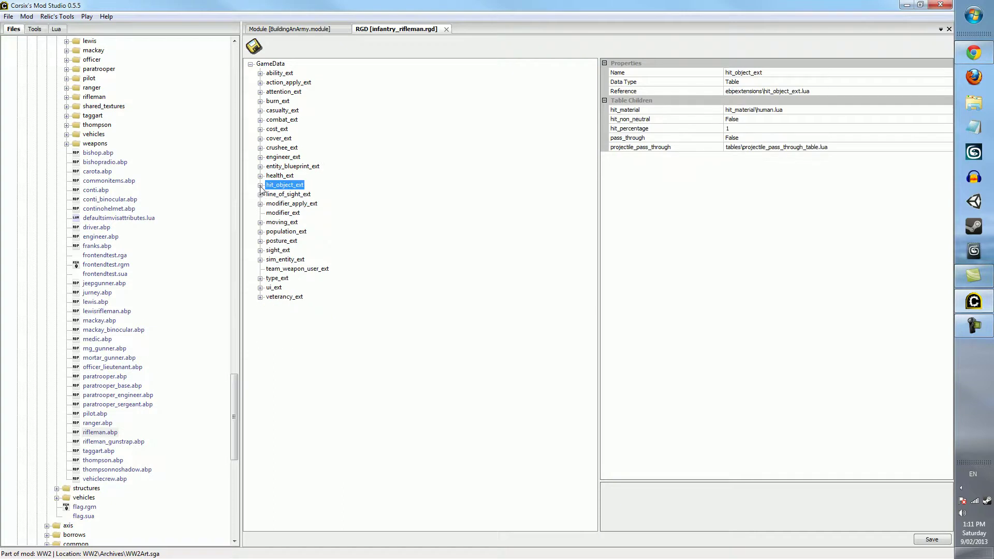
Step: Examine line_of_sight_ext and the x, y and z values of its blocking_box table
left_click(279, 195)
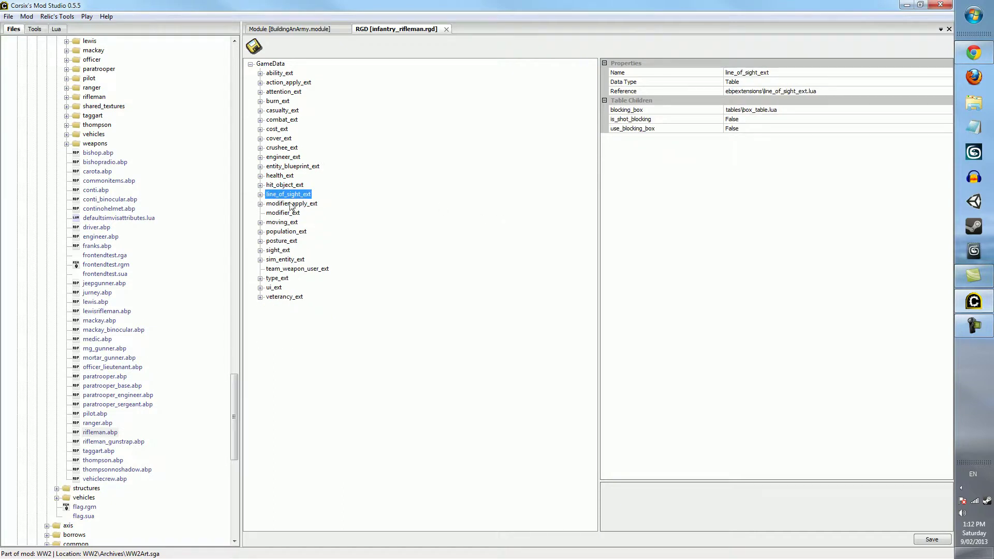
left_click(276, 205)
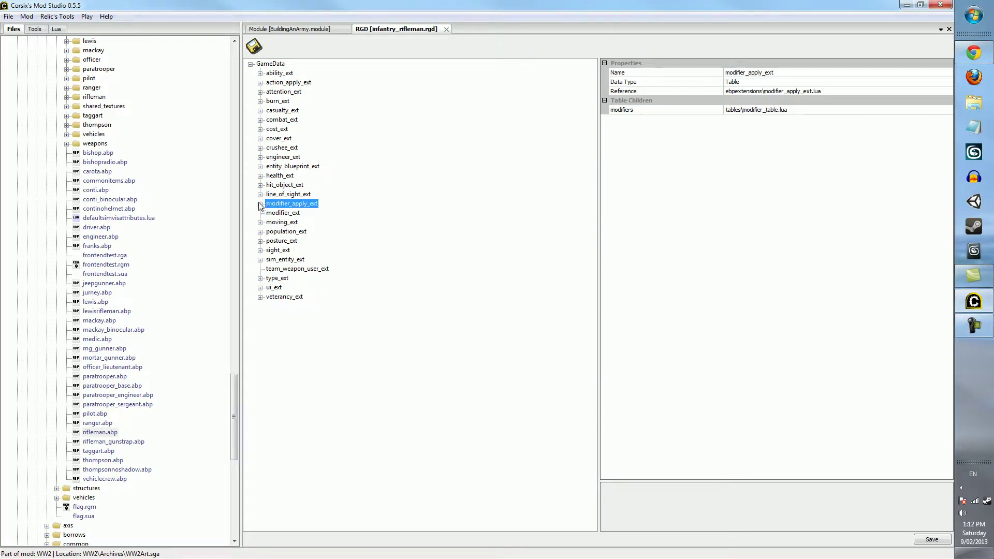
left_click(260, 194)
left_click(289, 203)
left_click(269, 204)
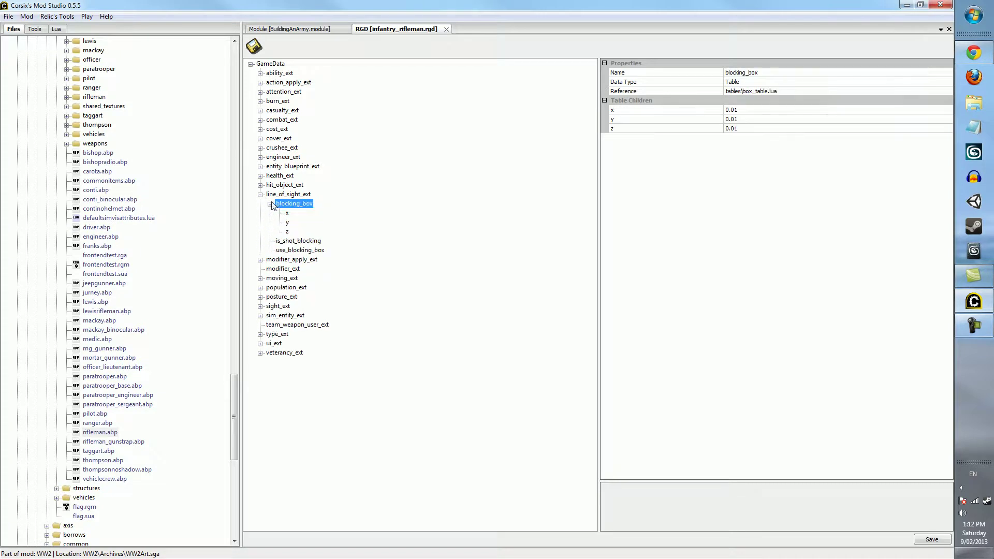
left_click(270, 204)
left_click(261, 194)
Step: Expand the modifiers table of modifier_apply_ext and examine the attributes of modifier_01
left_click(281, 205)
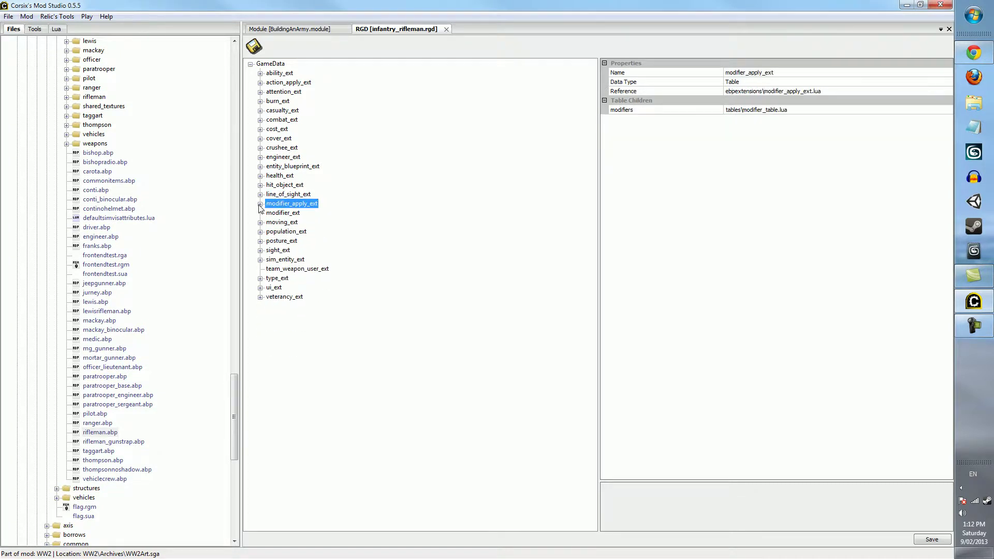
left_click(260, 204)
left_click(288, 213)
left_click(270, 213)
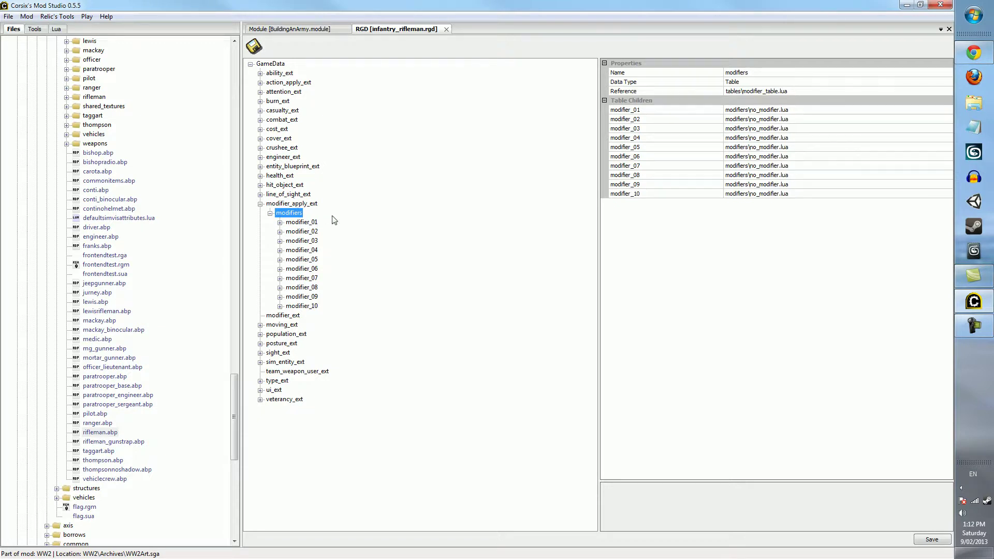
left_click(296, 225)
left_click(280, 232)
left_click(280, 233)
Step: Browse the RGD files available in the attribute archive's modifiers folder, and return to modifier_apply_ext and collapse it
left_click(189, 225)
scroll(194, 231, "up", 7)
scroll(195, 236, "up", 20)
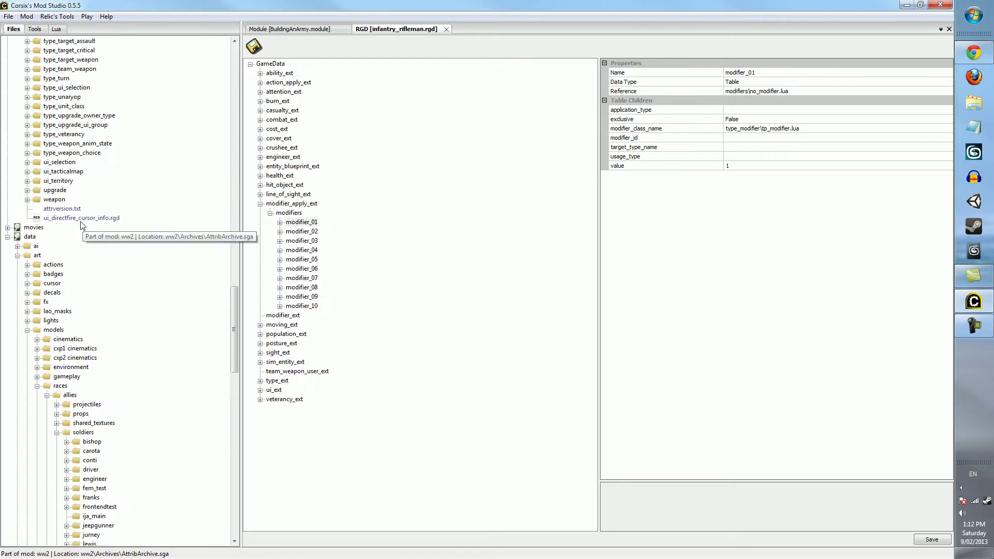
scroll(155, 356, "down", 2)
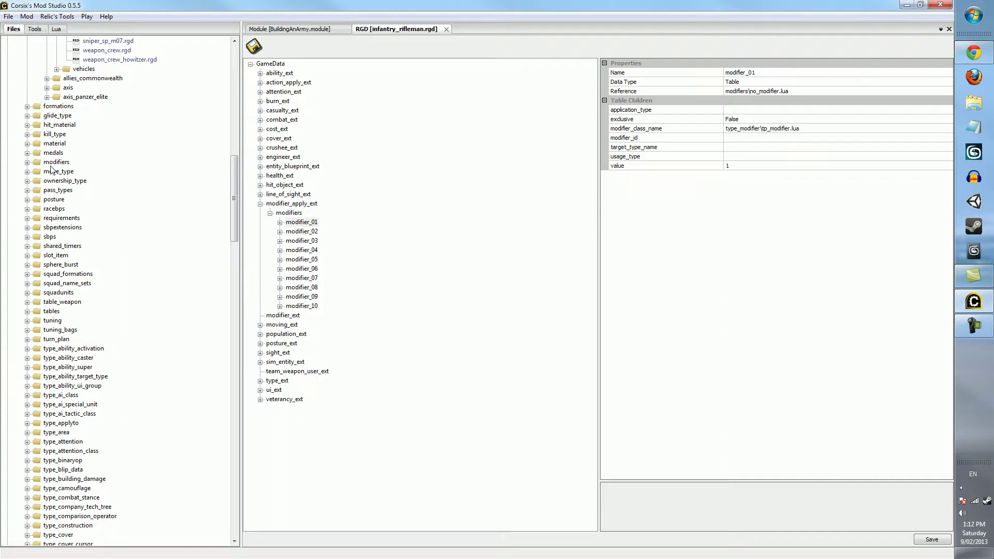
left_click(27, 162)
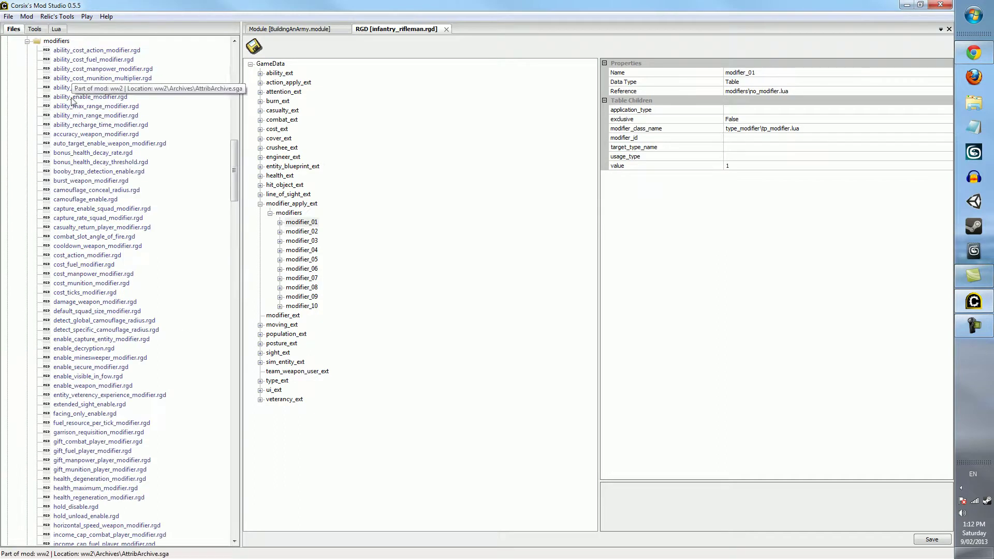
scroll(85, 207, "down", 8)
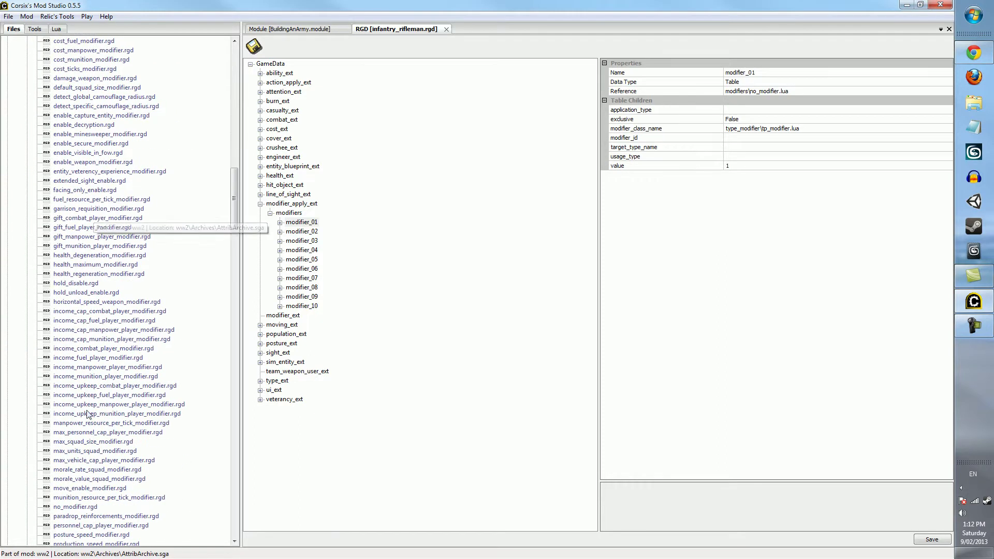
scroll(85, 409, "down", 9)
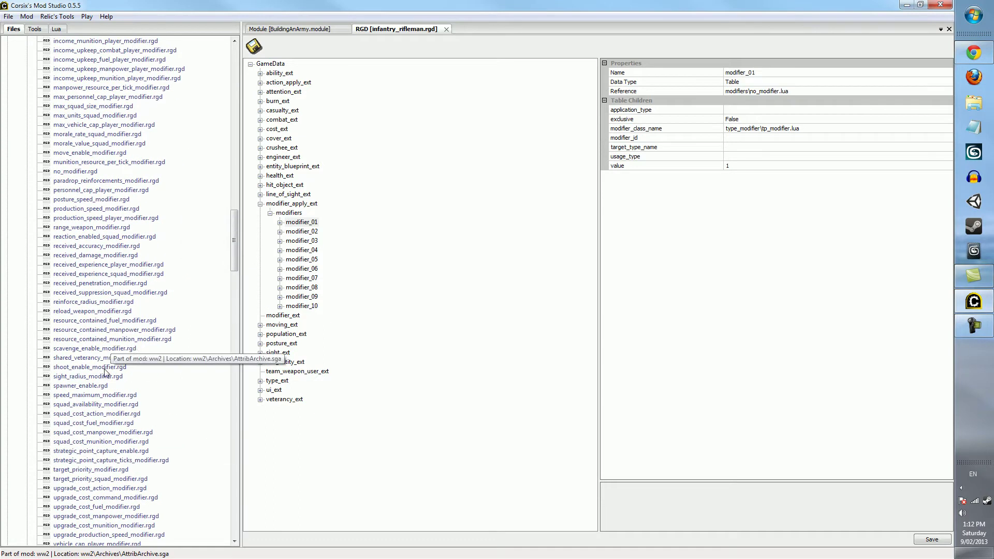
scroll(70, 446, "down", 8)
scroll(73, 388, "up", 20)
scroll(80, 362, "up", 7)
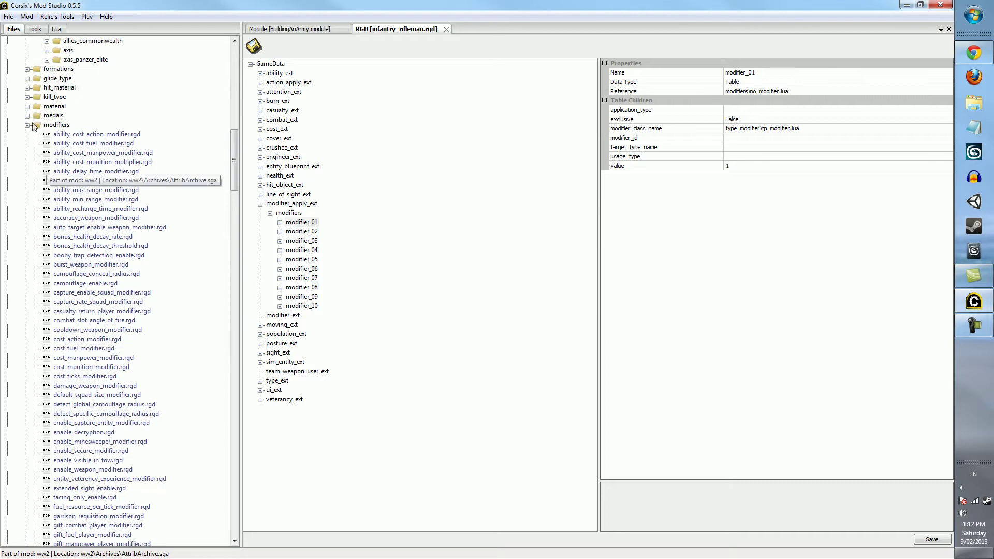
scroll(133, 356, "down", 20)
scroll(145, 318, "down", 12)
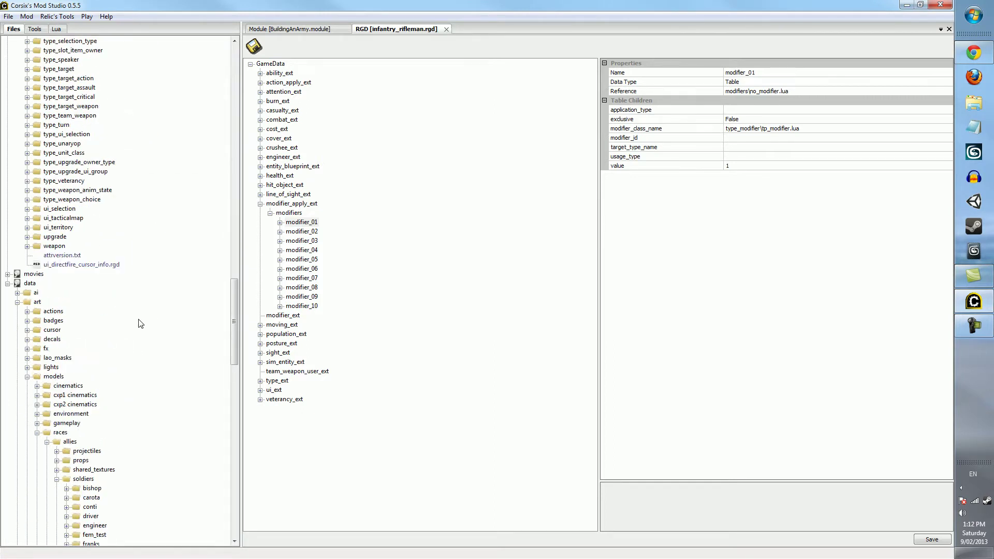
left_click(327, 223)
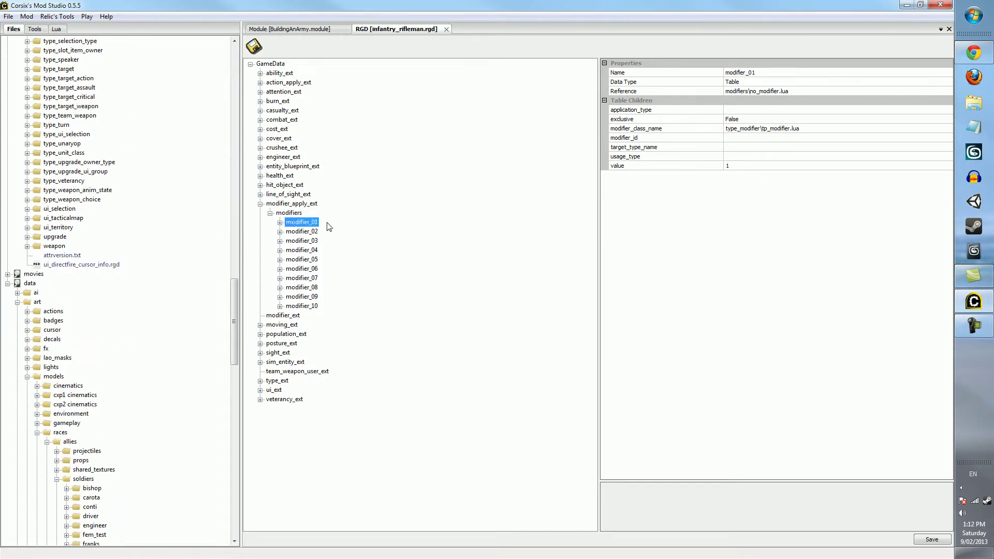
left_click(261, 204)
Step: Check modifier_ext and expand moving_ext to examine its movement attributes
left_click(273, 213)
left_click(273, 222)
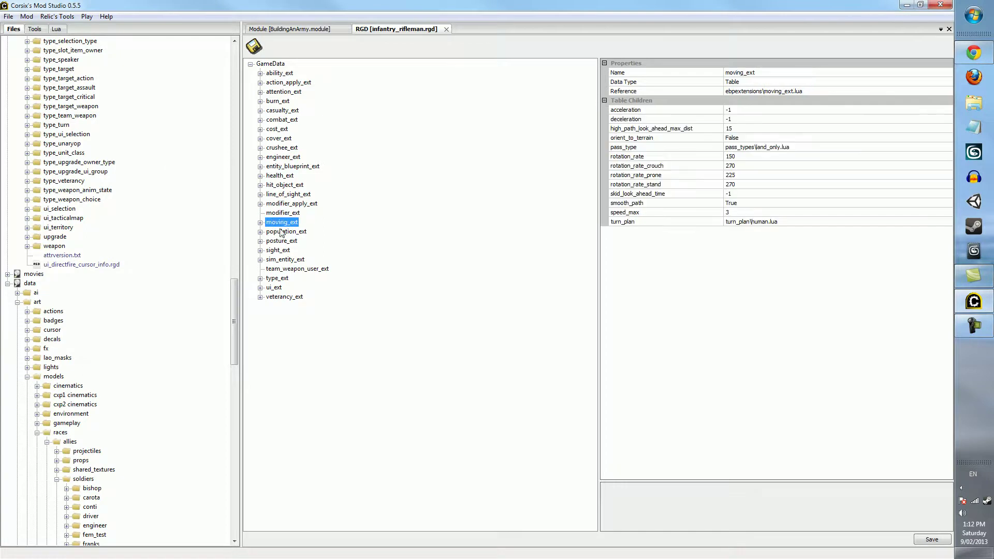
left_click(260, 222)
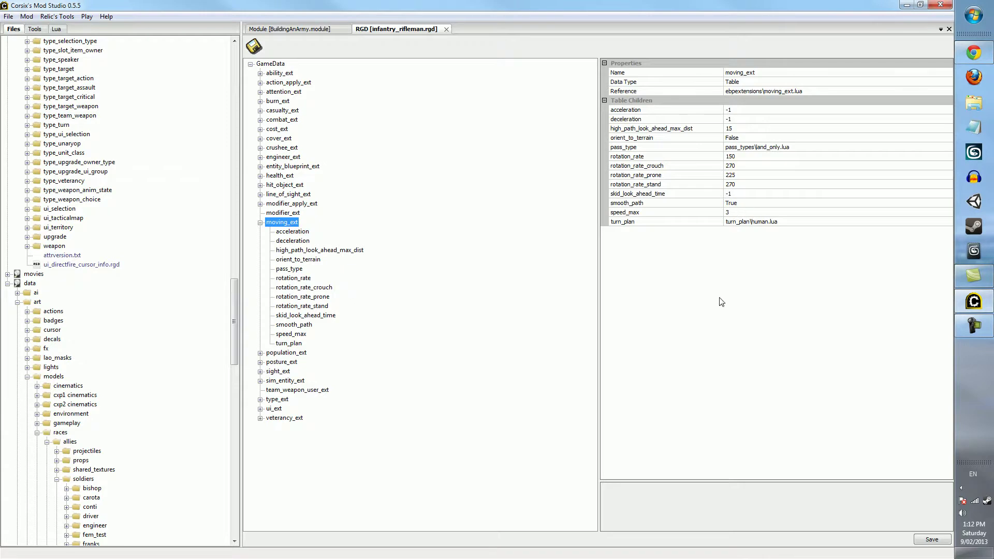
Step: Examine the human.lua part of the turn_plan reference in moving_ext
left_click(778, 223)
double_click(763, 222)
left_click(766, 221)
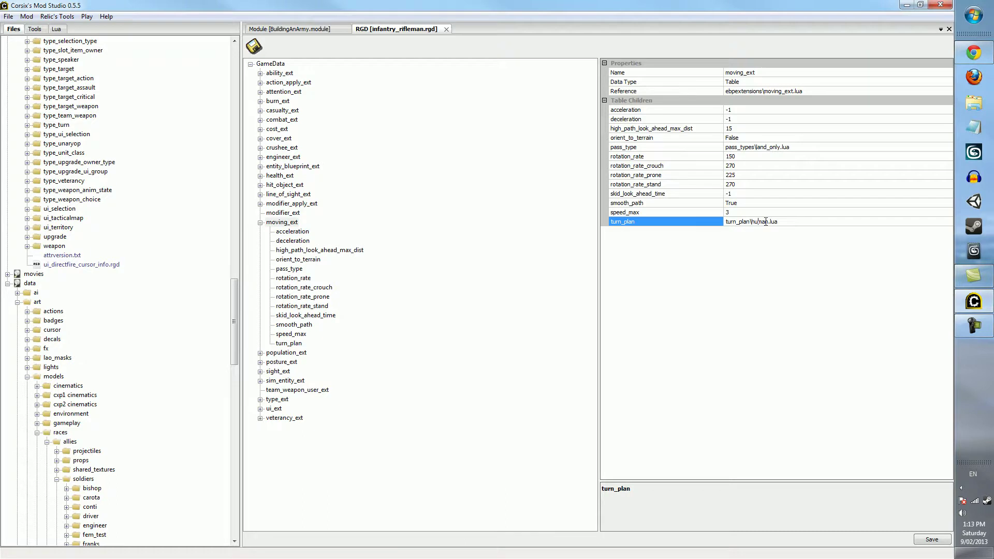
double_click(765, 221)
left_click(800, 223)
double_click(752, 222)
left_click(769, 222)
Step: Examine the rotation rate, smooth_path, speed_max and pass_type attributes of moving_ext, and collapse the table
left_click(748, 157)
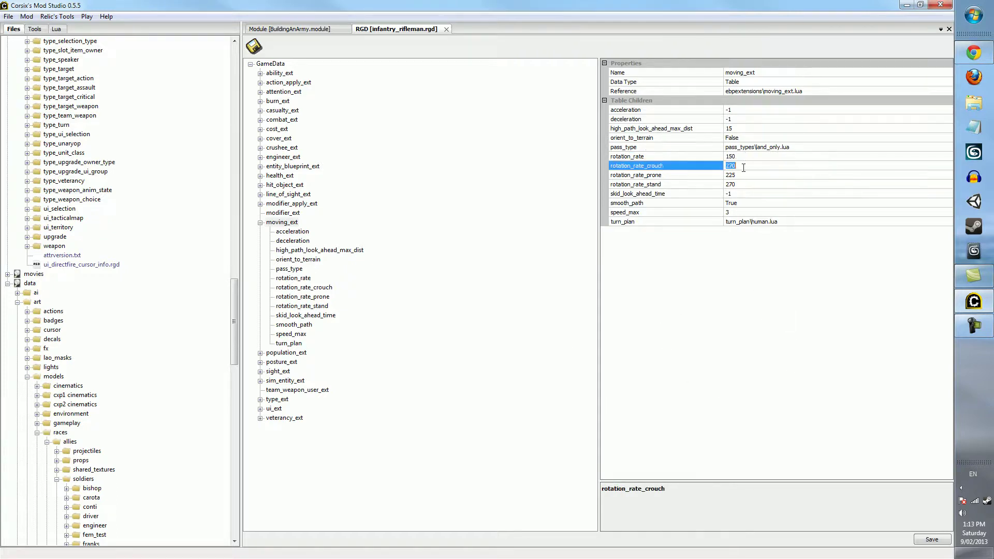
left_click(745, 167)
left_click(745, 185)
left_click(737, 205)
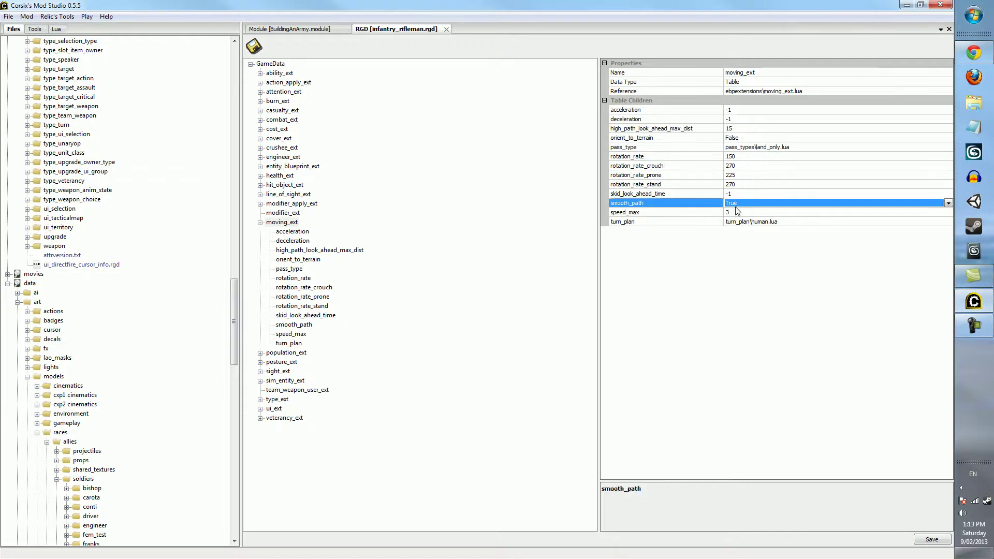
left_click(731, 213)
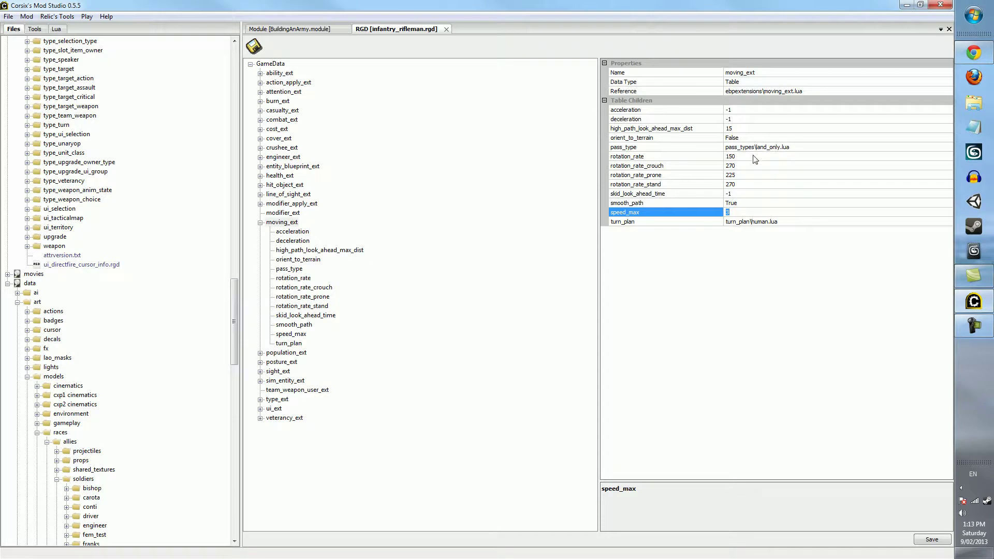
left_click(741, 148)
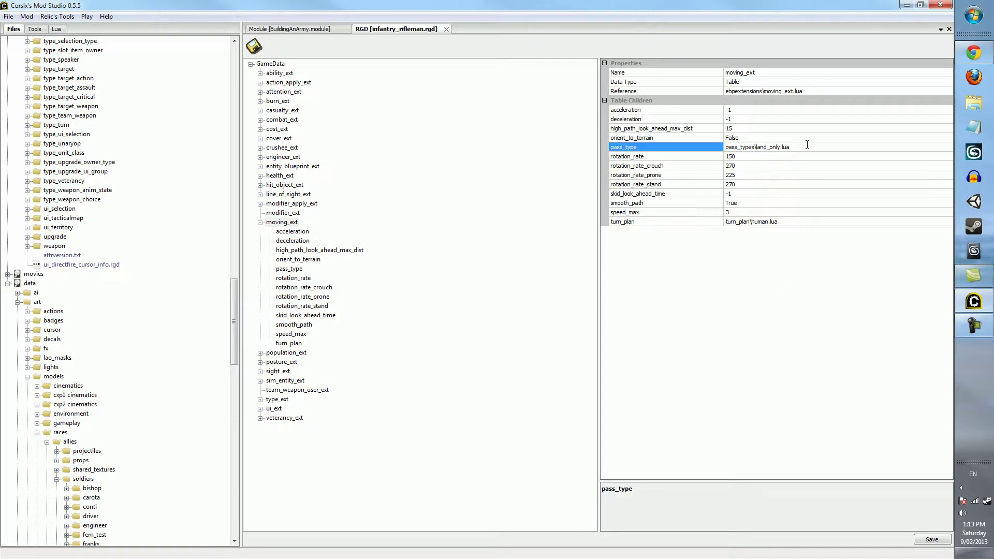
left_click(749, 157)
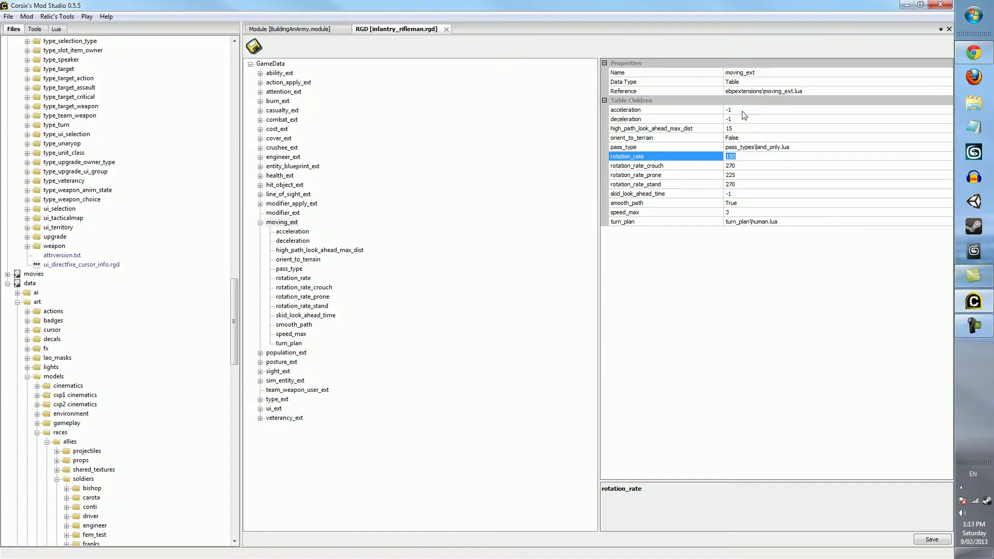
left_click(260, 222)
Step: Examine the personnel_pop, vehicle_pop and medic_pop attributes of population_ext
left_click(261, 231)
left_click(261, 233)
left_click(261, 232)
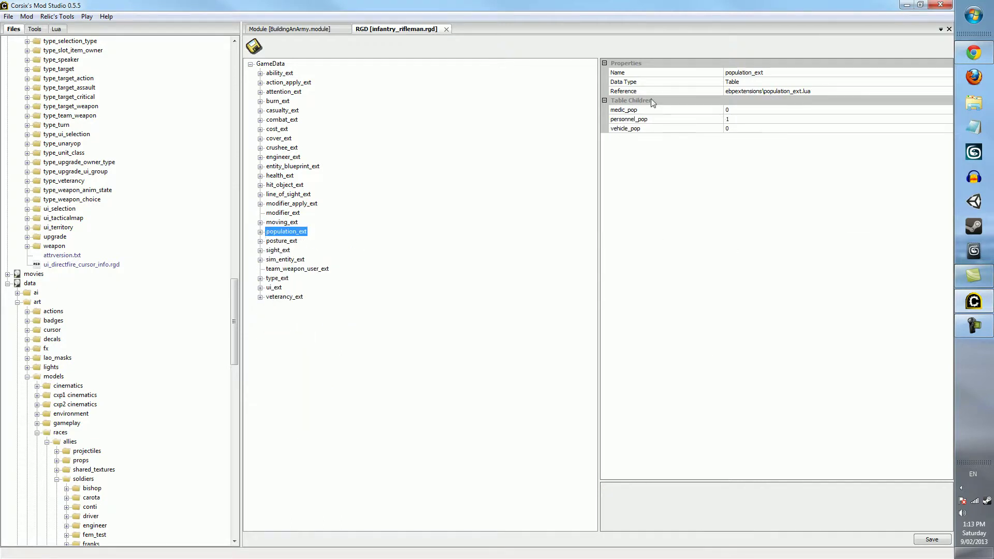
left_click(739, 119)
left_click(739, 129)
left_click(740, 120)
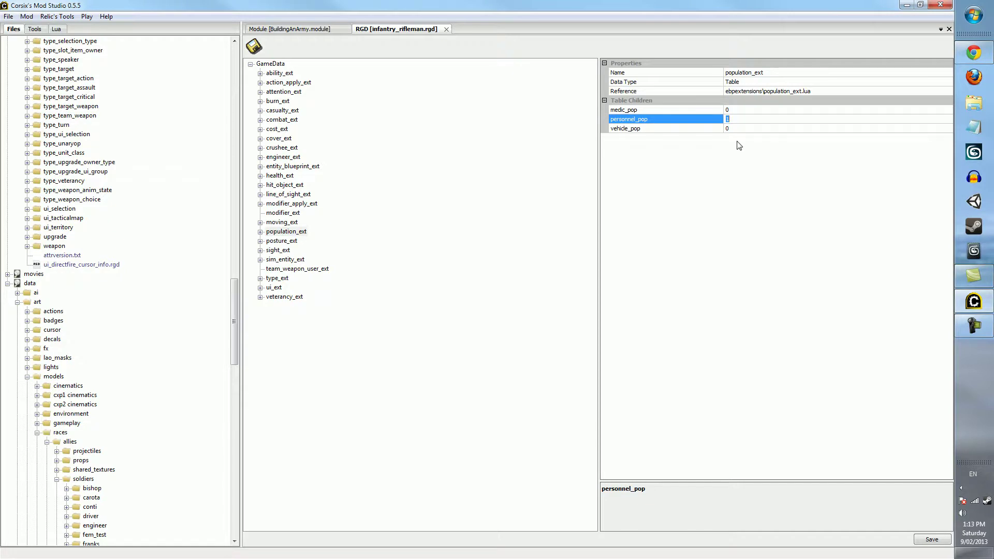
left_click(748, 128)
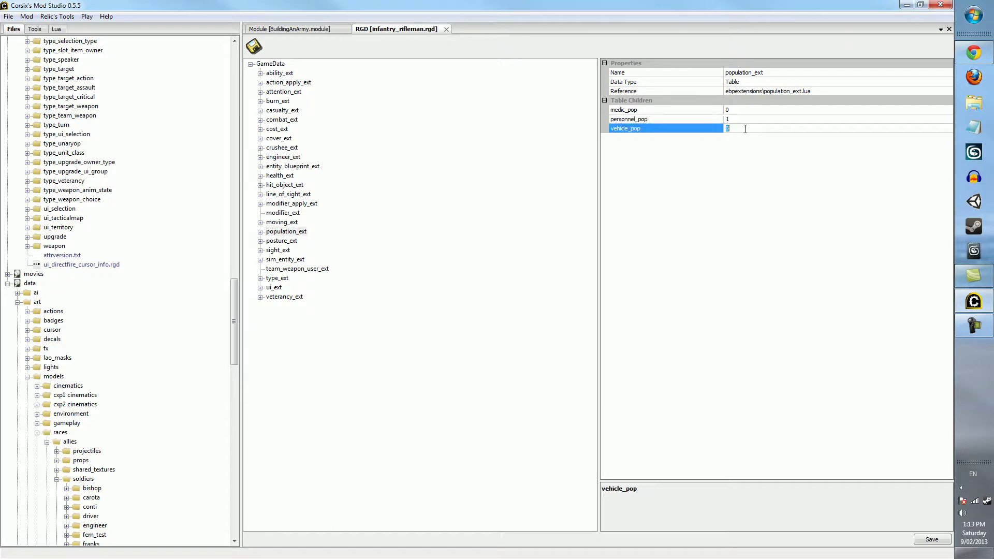
left_click(731, 109)
left_click(741, 127)
left_click(747, 110)
left_click(740, 128)
left_click(734, 110)
left_click(453, 264)
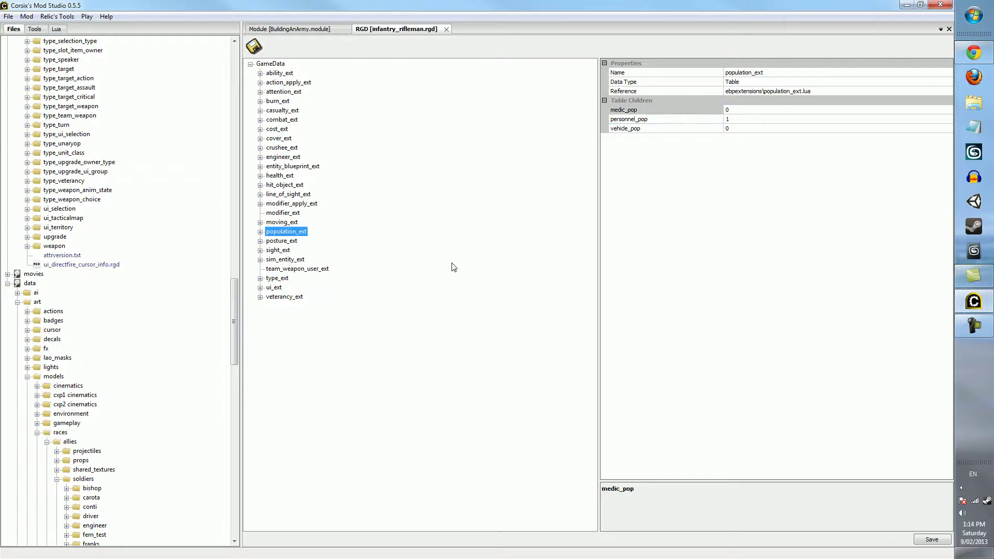
Step: Check the posture_group reference in posture_ext
left_click(280, 242)
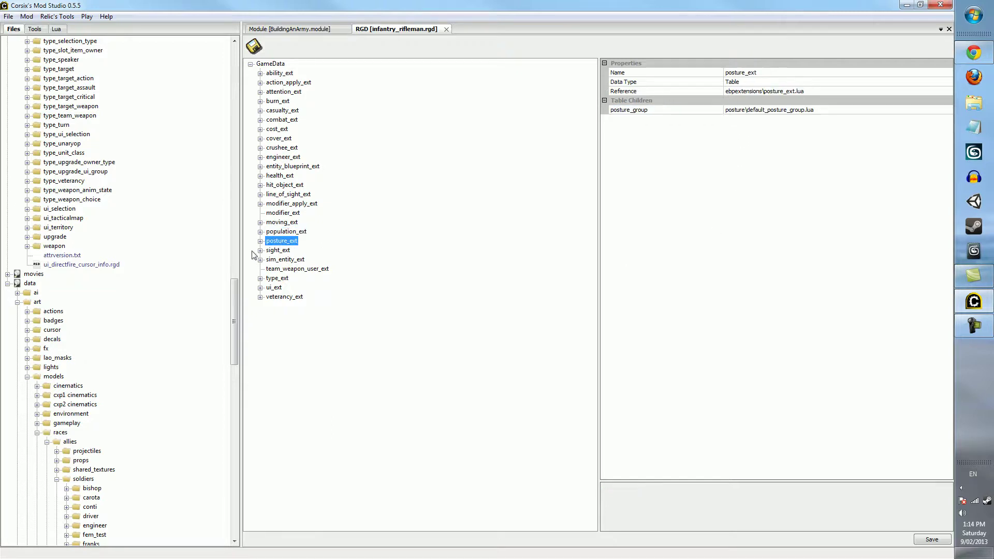
left_click(260, 241)
left_click(264, 242)
Step: Examine the elevation bonus, extended sight, sight radius and camouflage detection attributes of sight_ext
left_click(288, 252)
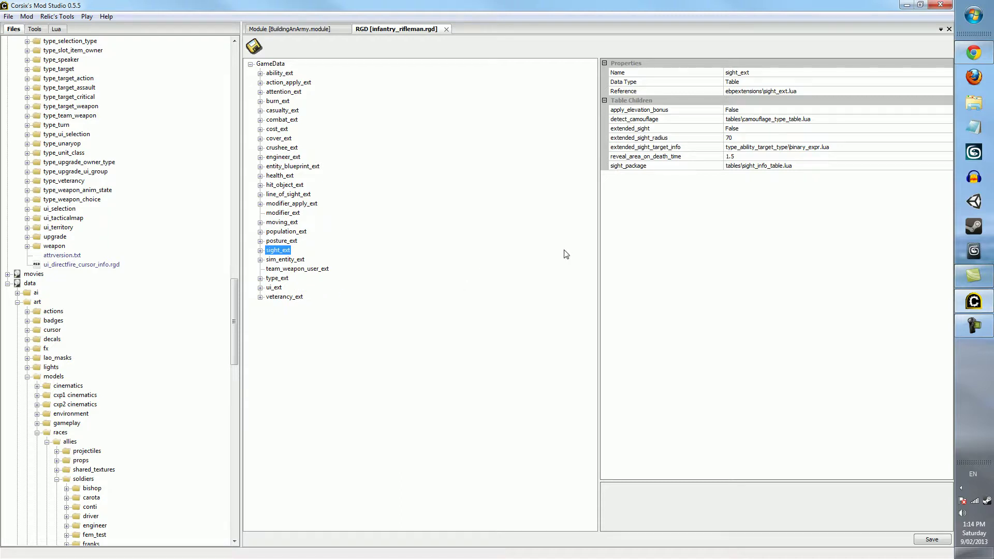
left_click(642, 267)
left_click(736, 110)
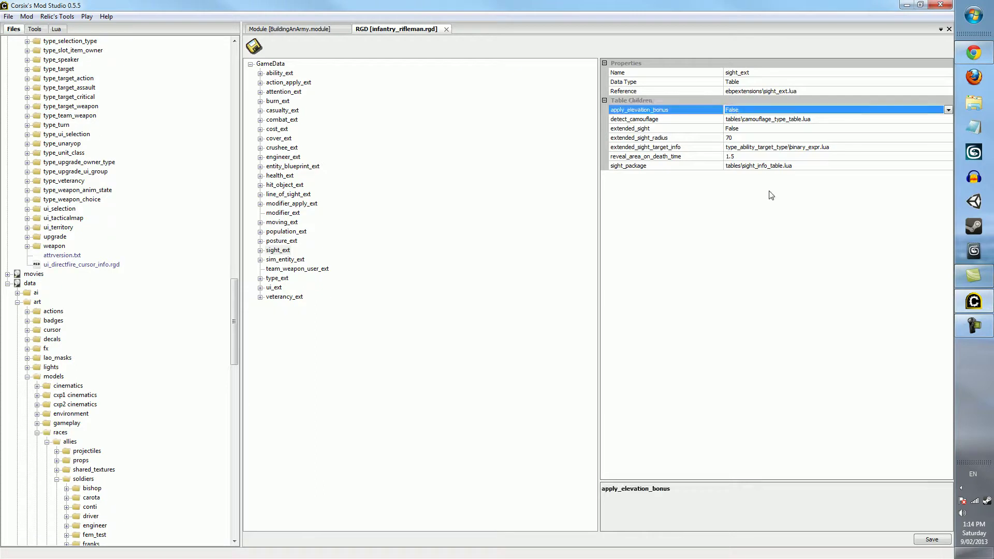
left_click(739, 139)
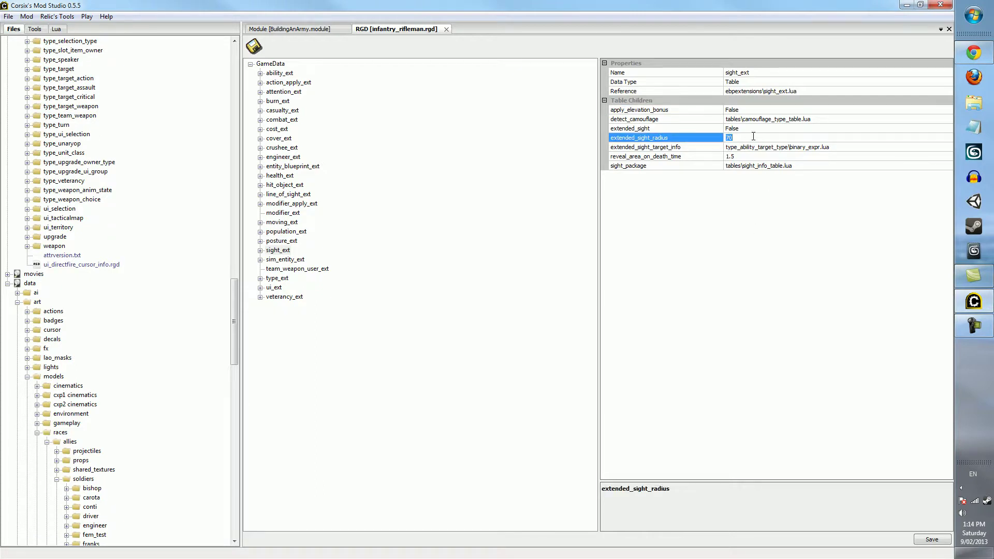
left_click(763, 130)
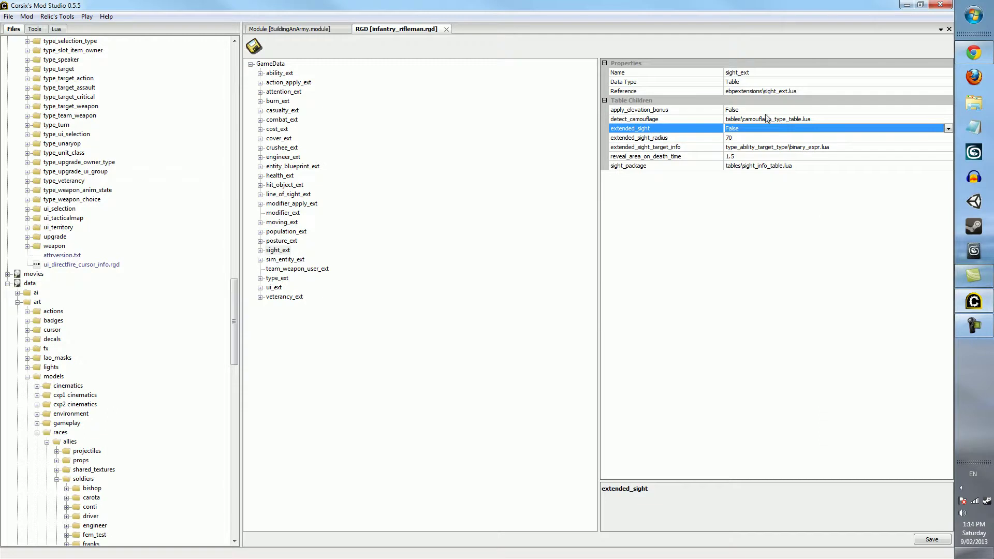
left_click(764, 120)
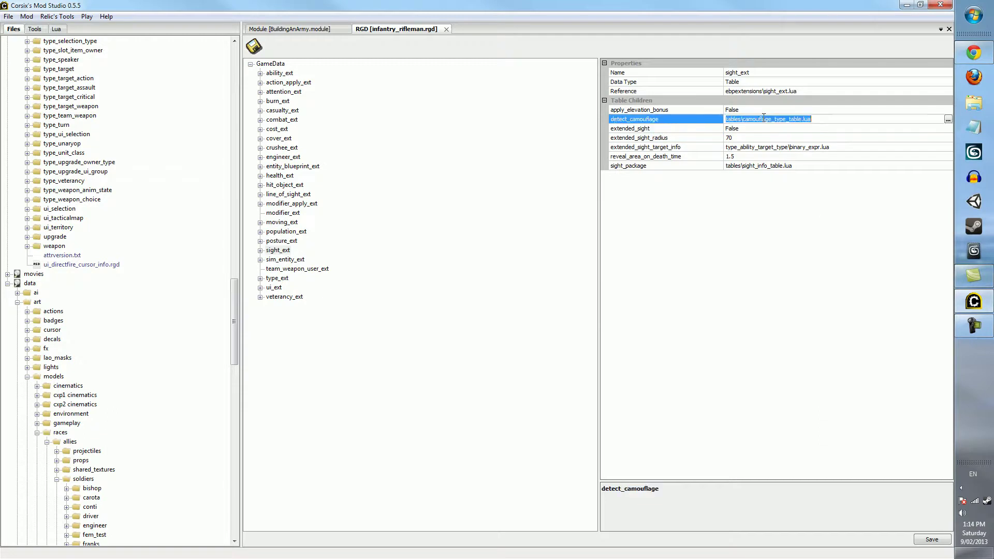
Step: Expand detect_camouflage in sight_ext, compare its tp_global and tp_mine attributes, and collapse it
left_click(261, 250)
left_click(270, 268)
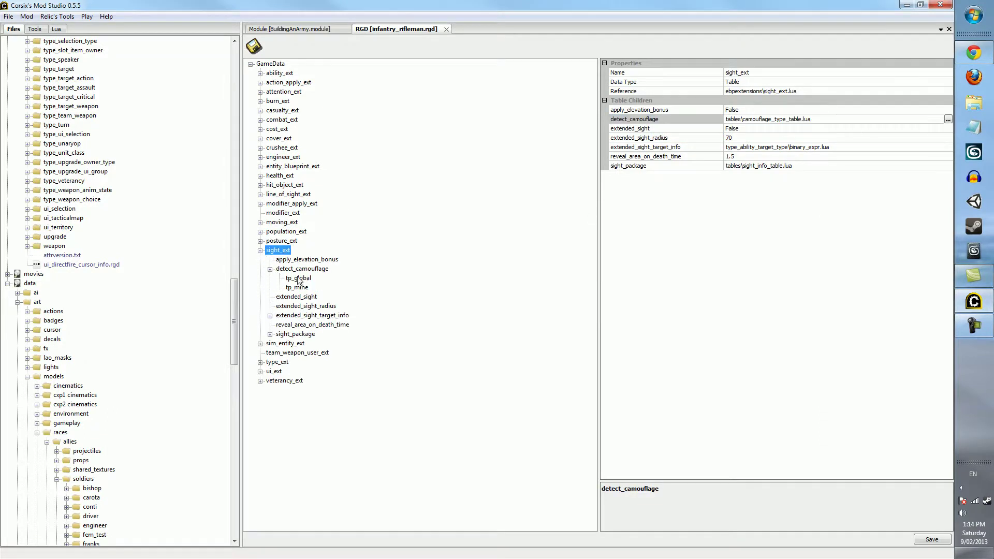
left_click(302, 269)
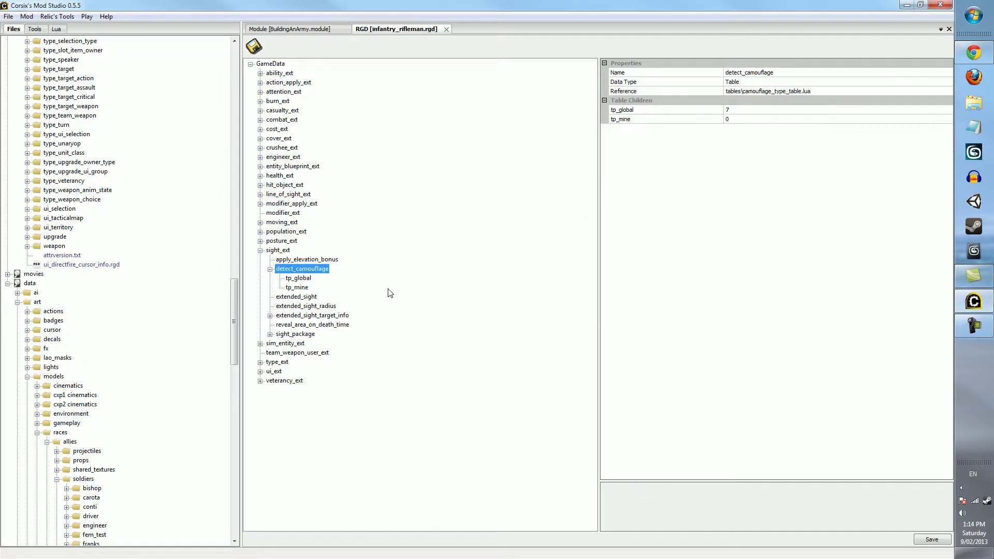
left_click(727, 111)
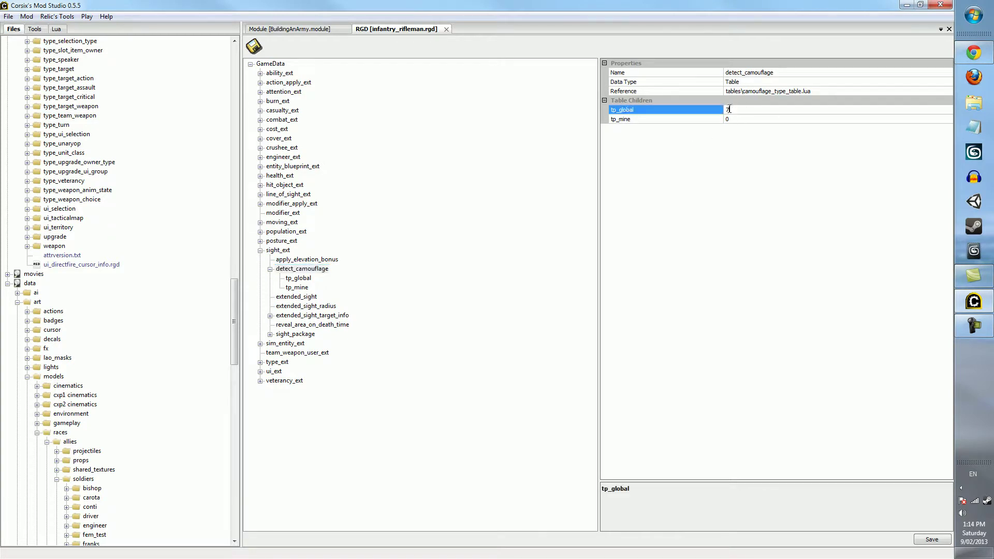
left_click(747, 121)
left_click(732, 118)
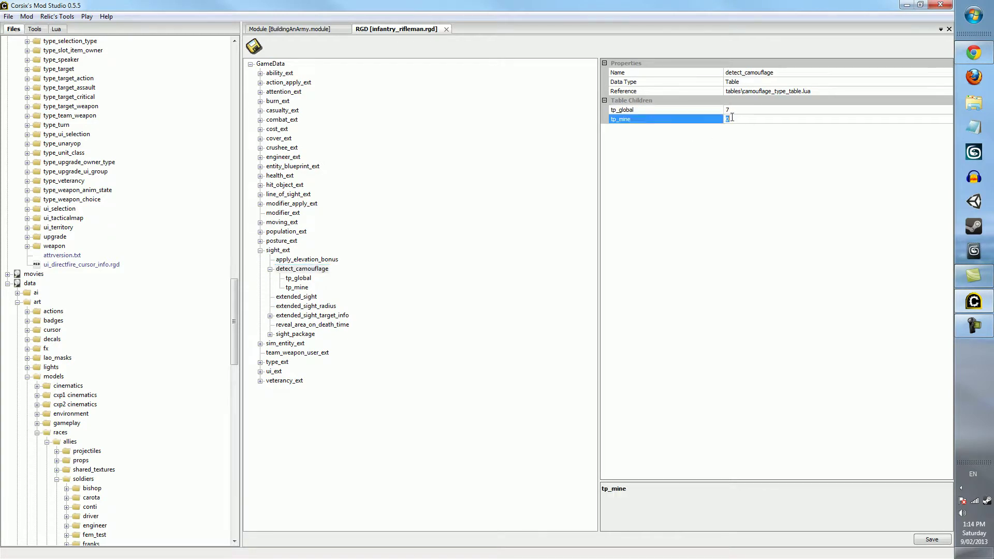
left_click(737, 110)
left_click(735, 117)
left_click(739, 110)
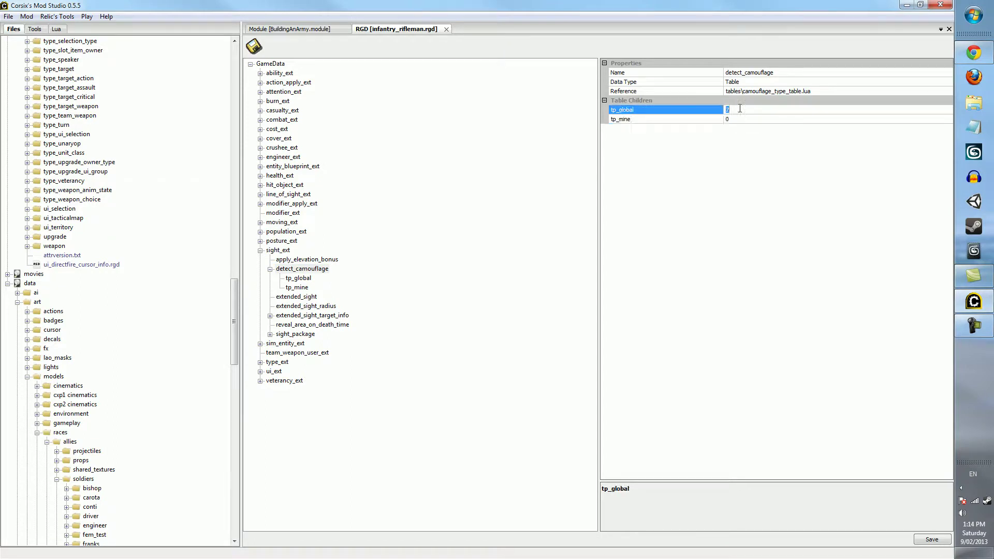
left_click(733, 120)
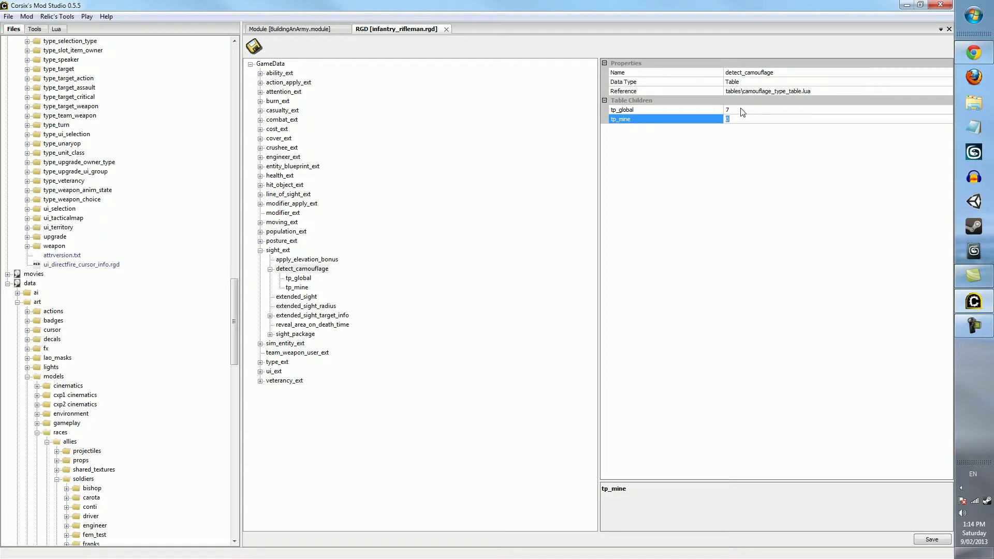
left_click(742, 111)
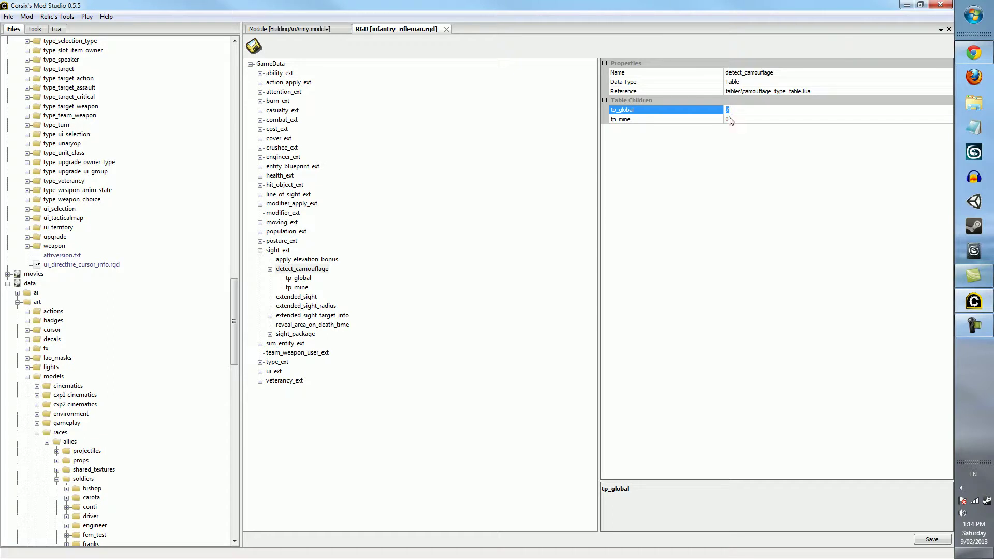
left_click(736, 119)
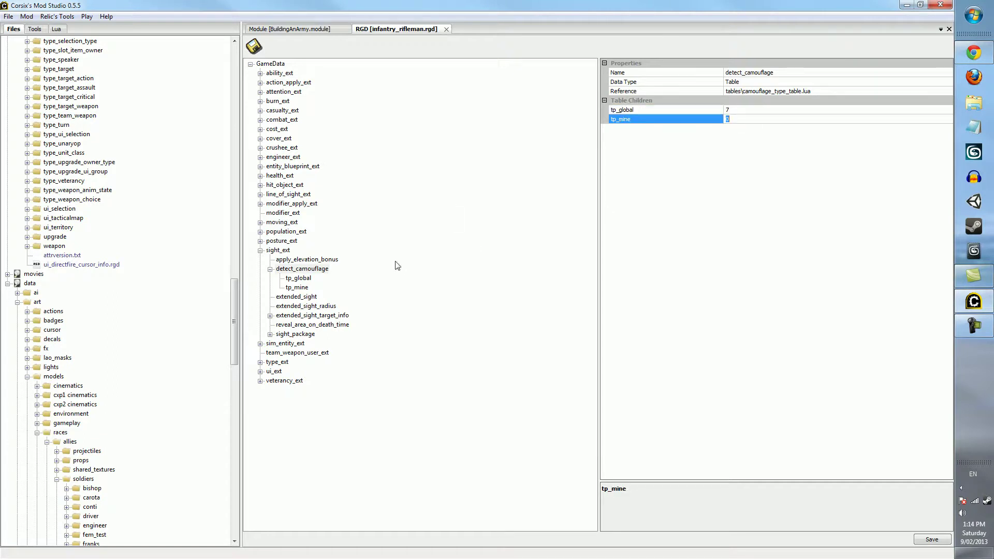
left_click(270, 269)
Step: Examine the inner and outer height and radius attributes of sight_package in sight_ext, and collapse it
left_click(278, 250)
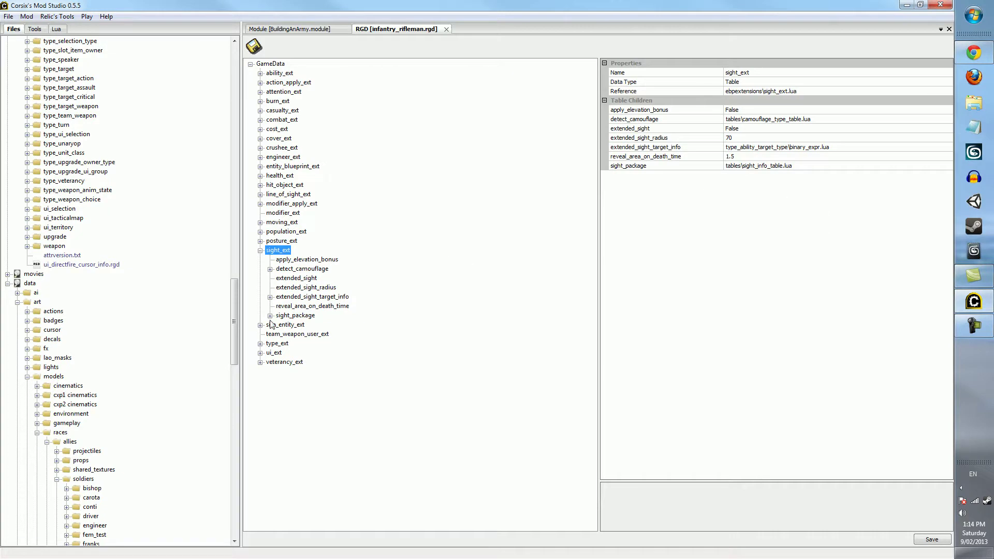
left_click(269, 315)
left_click(274, 316)
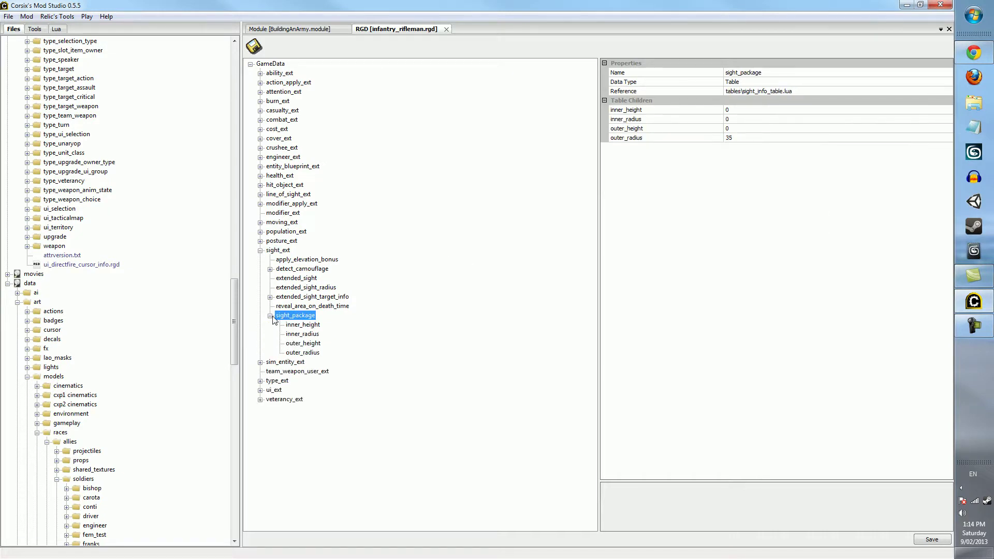
left_click(270, 315)
Step: Expand extended_sight_target_info in sight_ext, examine its target_info1 and target_info2 entries, and collapse it
left_click(290, 297)
left_click(289, 305)
left_click(291, 297)
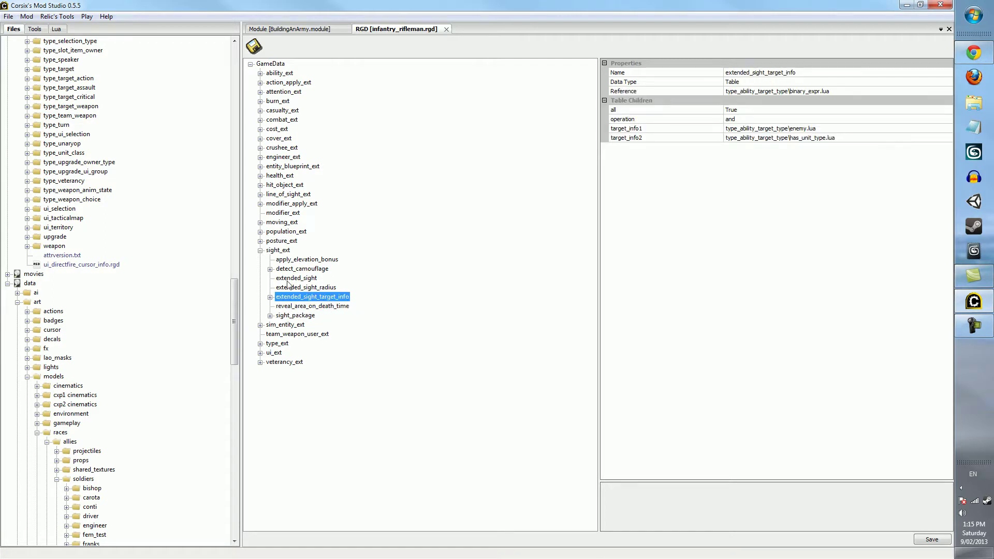
left_click(270, 297)
left_click(281, 334)
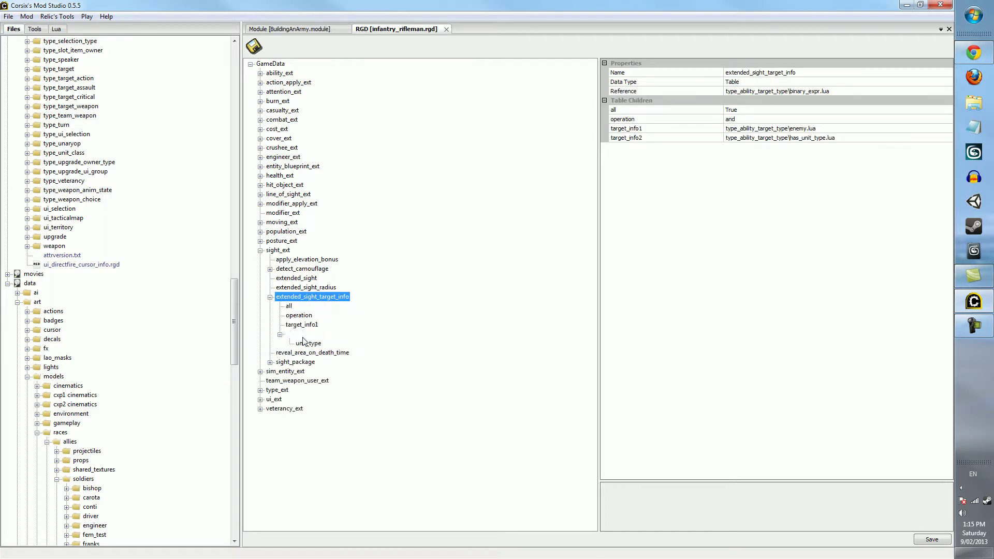
left_click(288, 335)
left_click(281, 335)
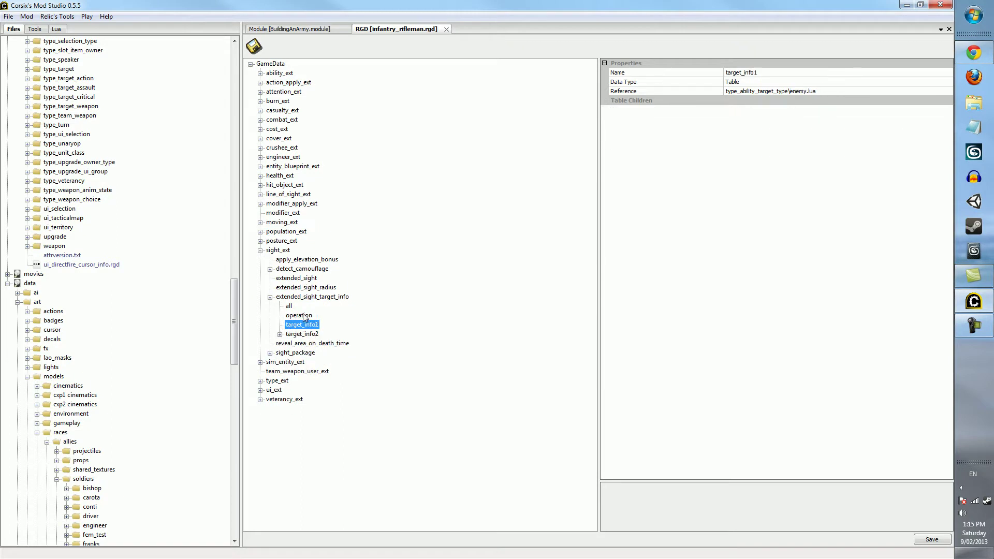
left_click(292, 289)
left_click(289, 299)
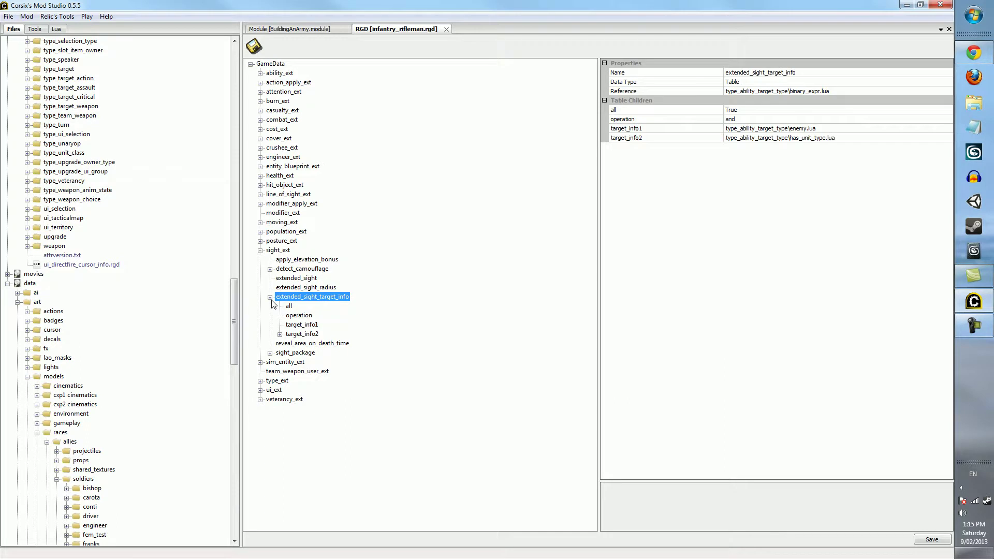
left_click(270, 297)
Step: Collapse sight_ext and check the contents of sim_entity_ext and team_weapon_user_ext
left_click(260, 250)
left_click(259, 261)
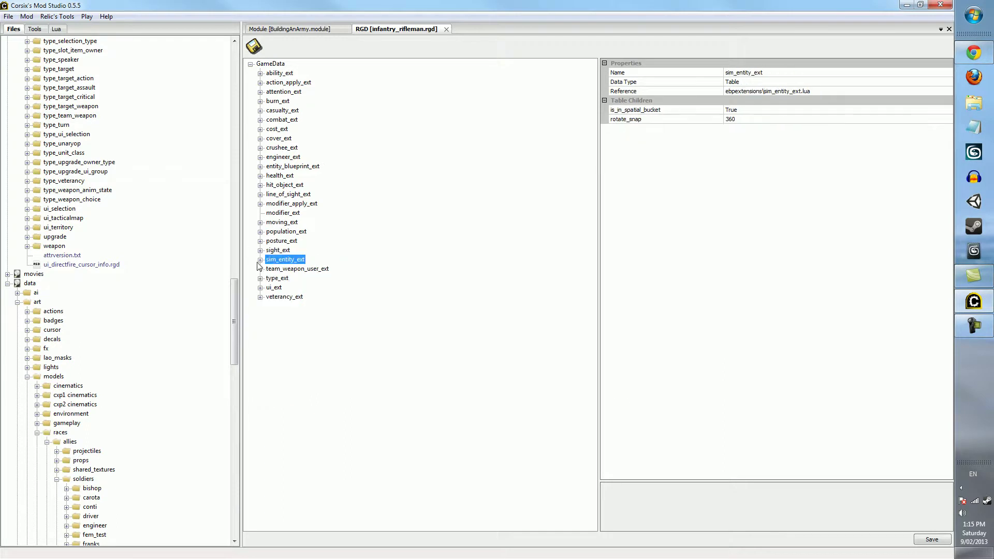
left_click(293, 270)
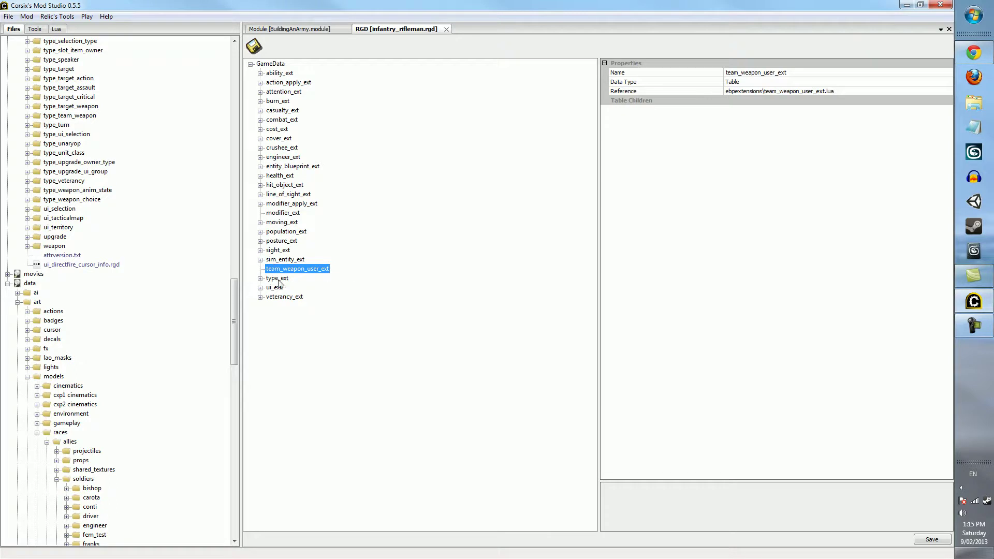
Step: Expand type_ext, examine its target types and the entries of unit_type_list, and collapse it
left_click(280, 279)
left_click(260, 279)
left_click(283, 288)
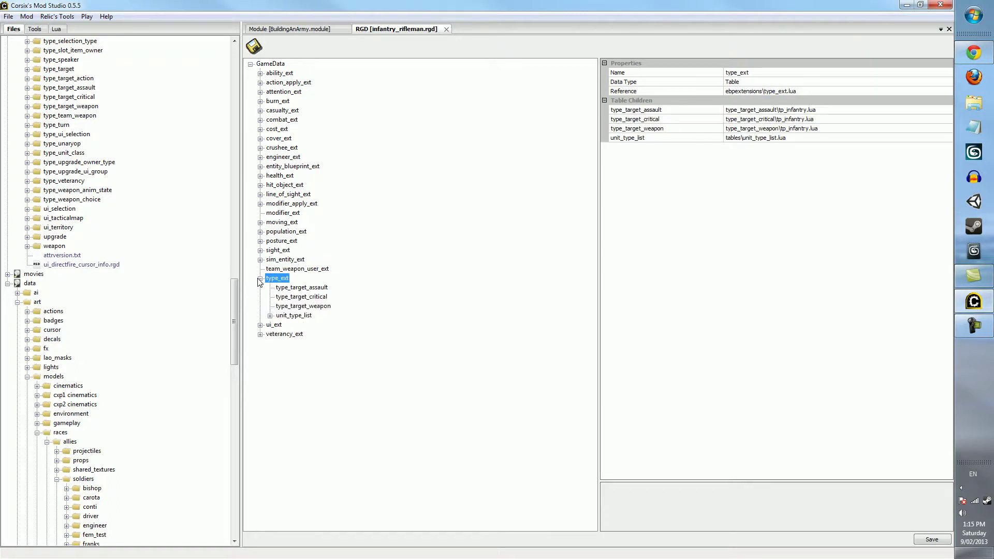
left_click(283, 278)
left_click(271, 316)
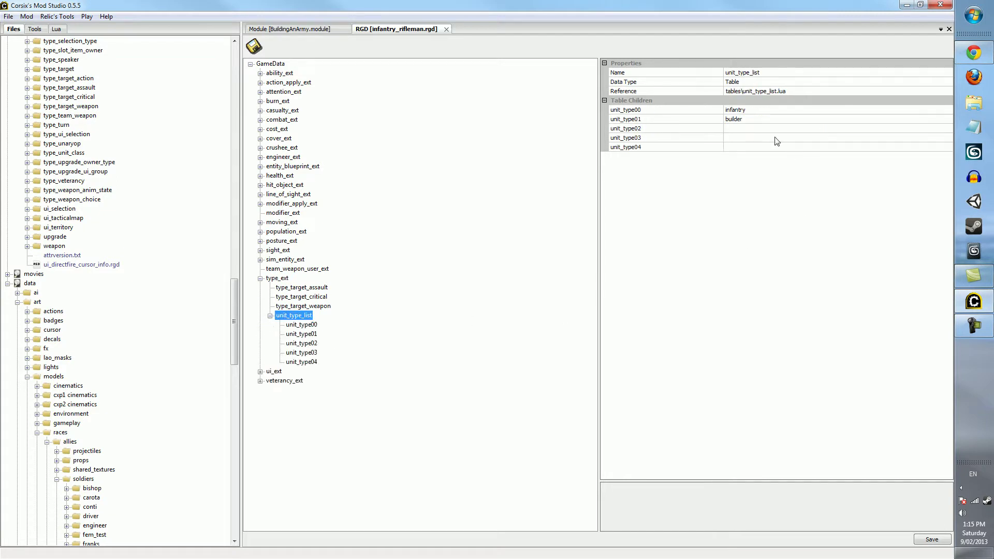
left_click(260, 278)
Step: Open ui_ext and compare the text IDs of its help_text and screen_name attributes
left_click(269, 288)
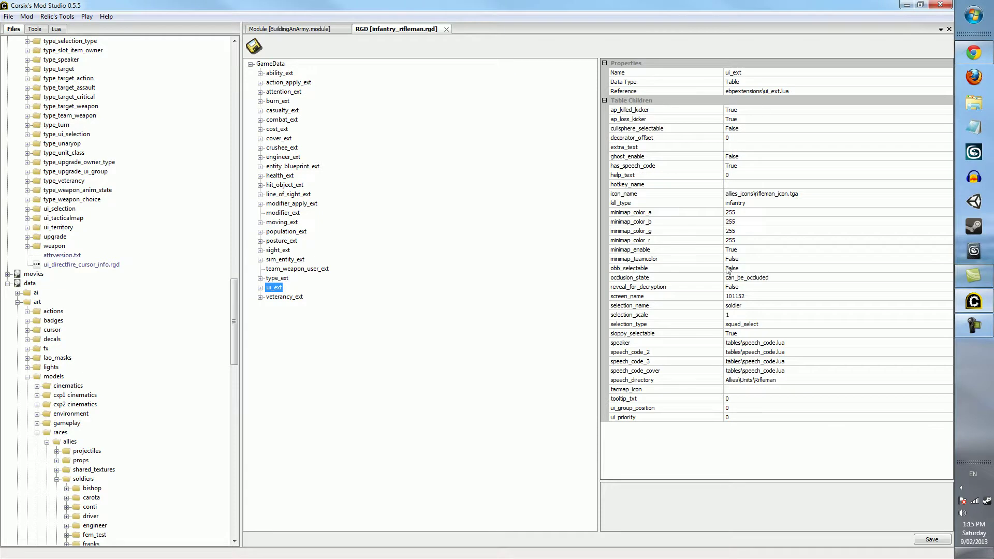
left_click(756, 176)
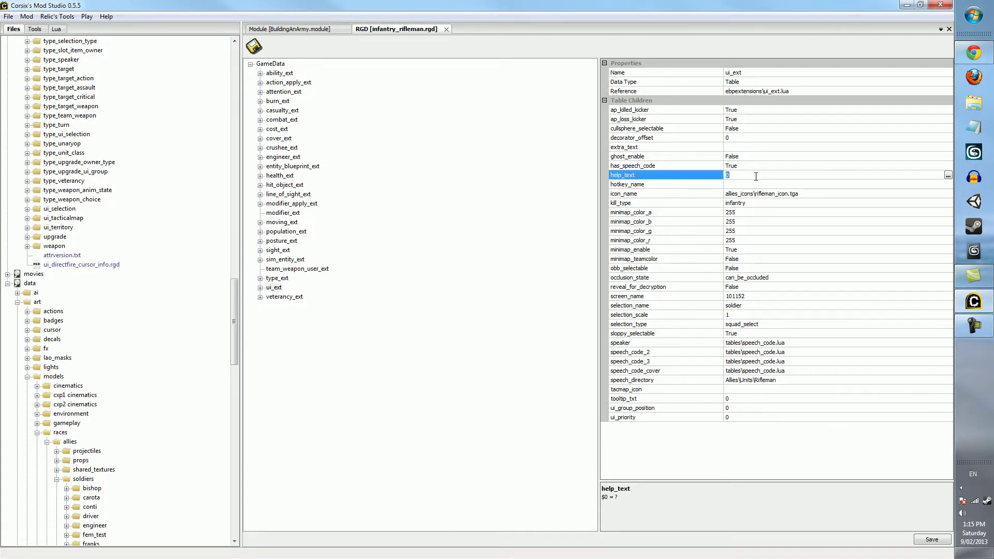
left_click(748, 297)
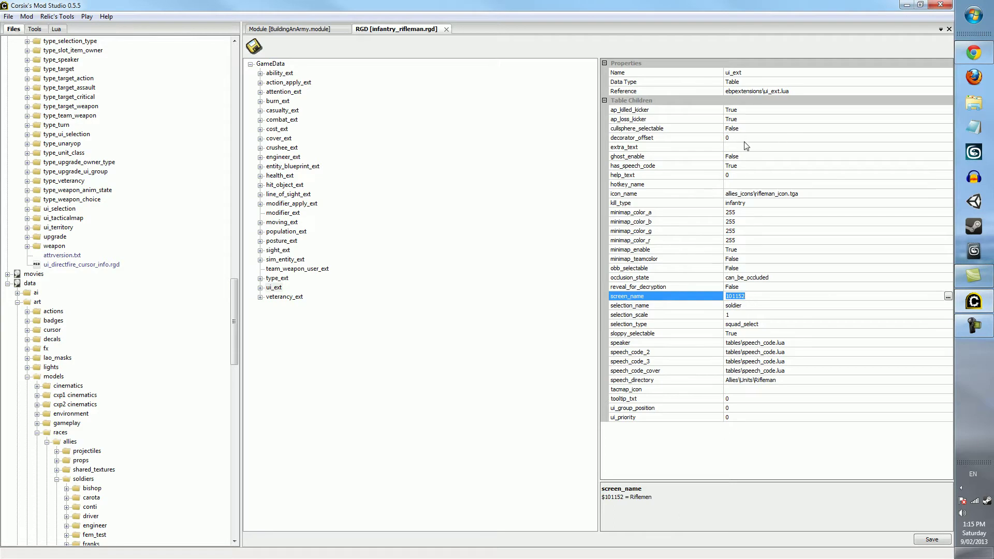
left_click(731, 175)
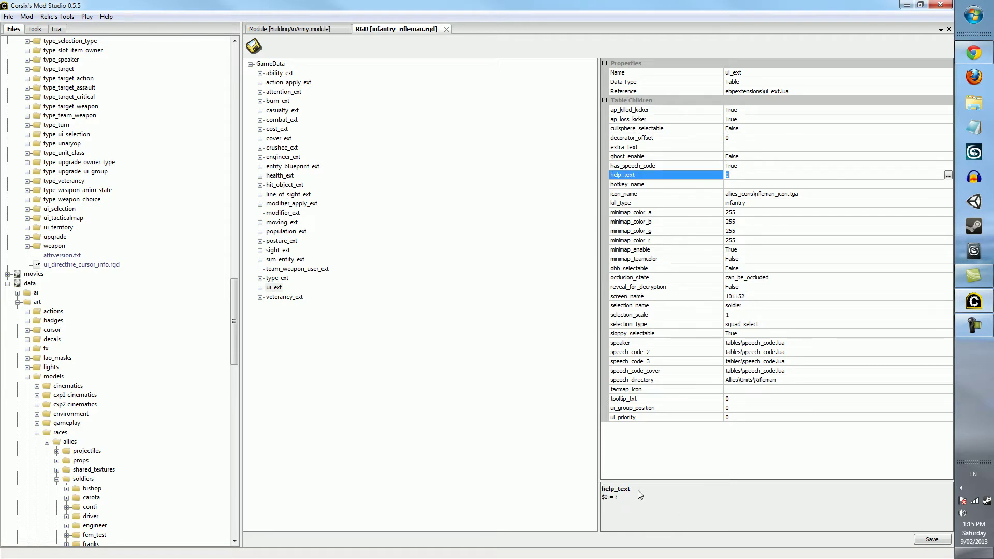
left_click(745, 299)
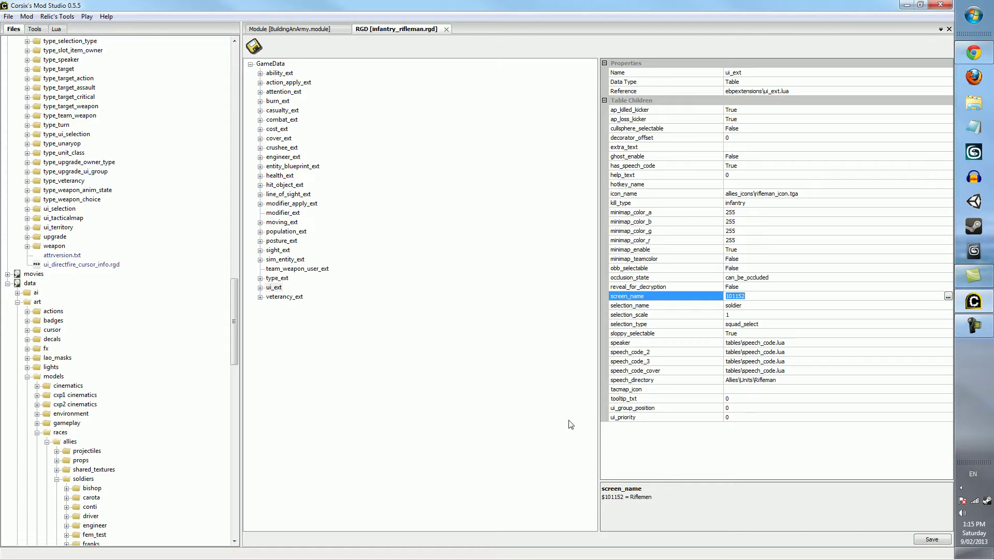
Step: Examine the selection_type and sloppy_selectable attributes of ui_ext
left_click(758, 324)
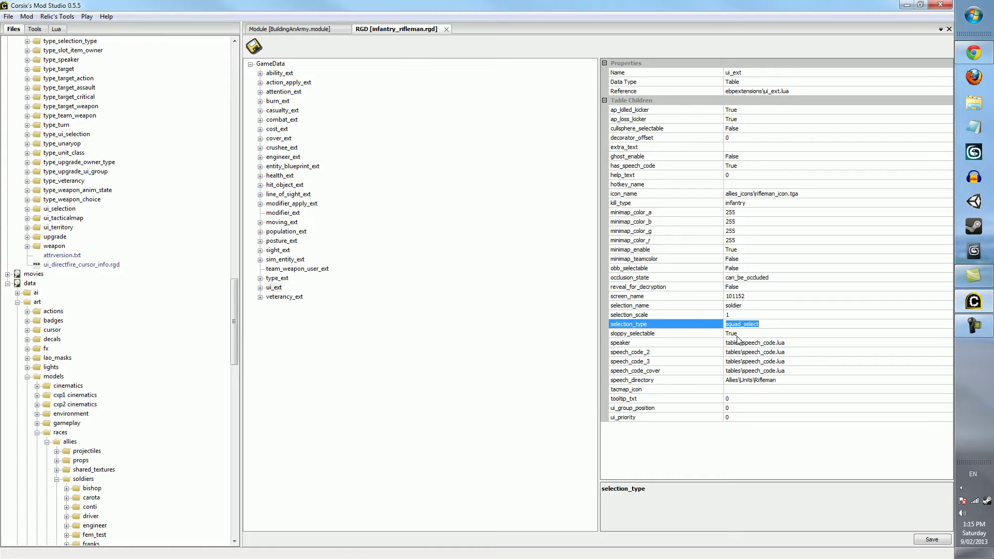
left_click(738, 335)
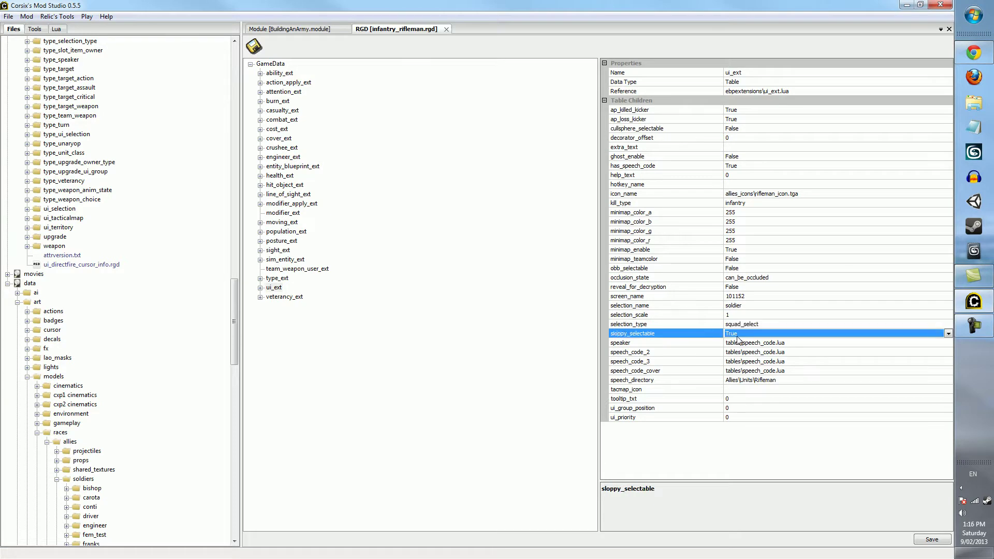
left_click(466, 254)
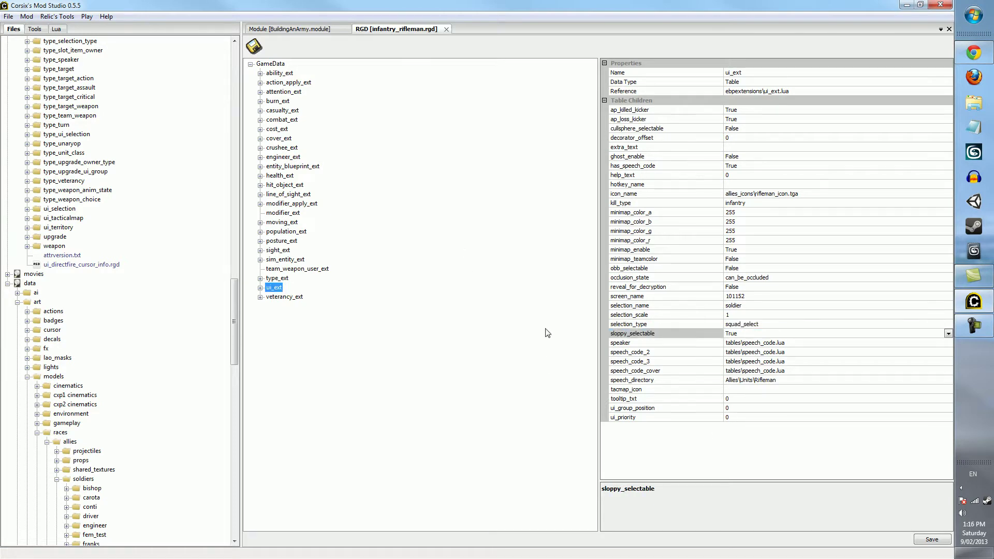
left_click(764, 338)
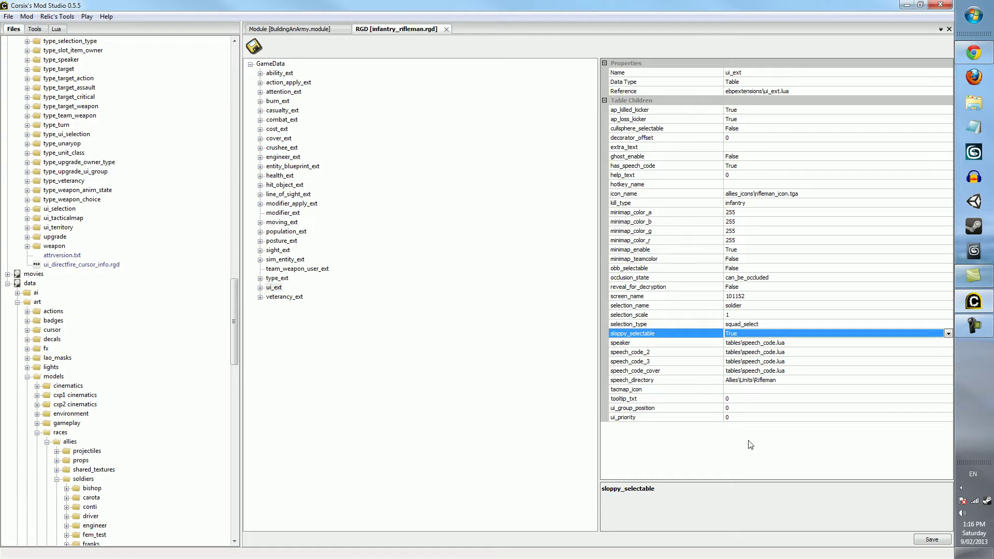
Step: Examine the ui_priority, ui_group_position, tooltip_txt and tacmap_icon attributes of ui_ext
left_click(726, 418)
key("Up")
key("Up")
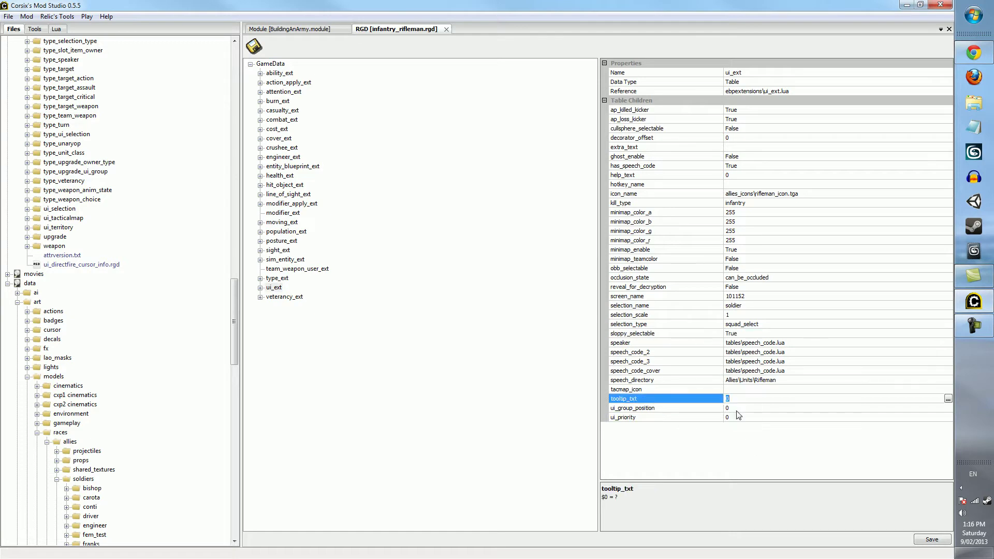
key("Down")
key("Down")
key("Up")
key("Up")
key("Down")
key("Down")
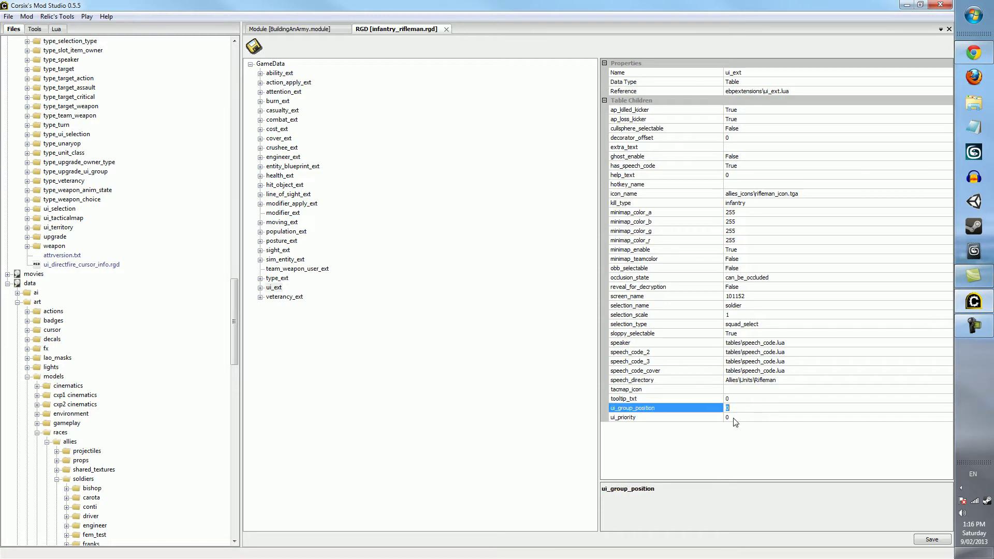
key("Up")
key("Down")
key("Up")
key("Up")
key("Up")
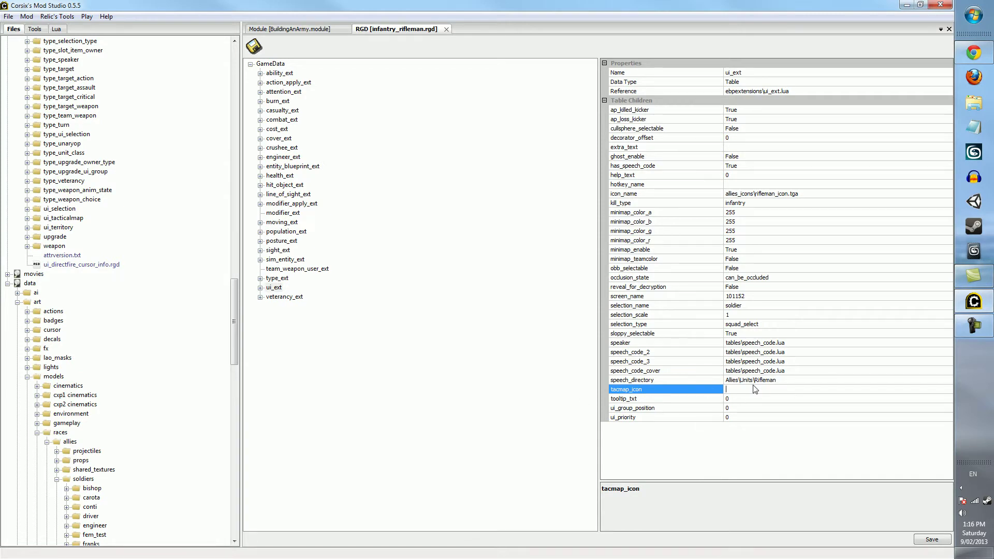
Step: Examine speech_directory in ui_ext and check the subfolders of data's sound folder, leaving the art and sound folders collapsed
left_click(802, 379)
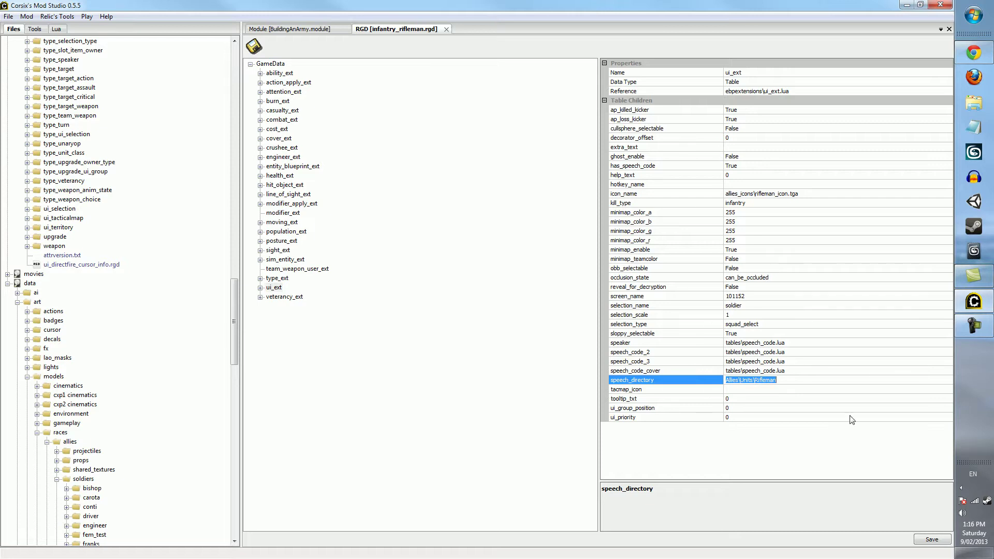
left_click_drag(231, 304, 231, 331)
left_click(15, 137)
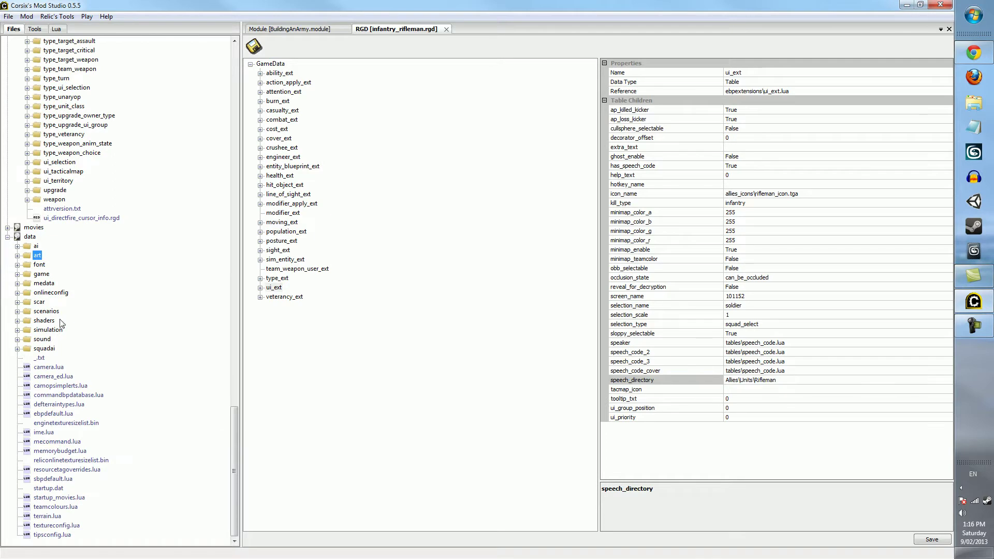
left_click(17, 340)
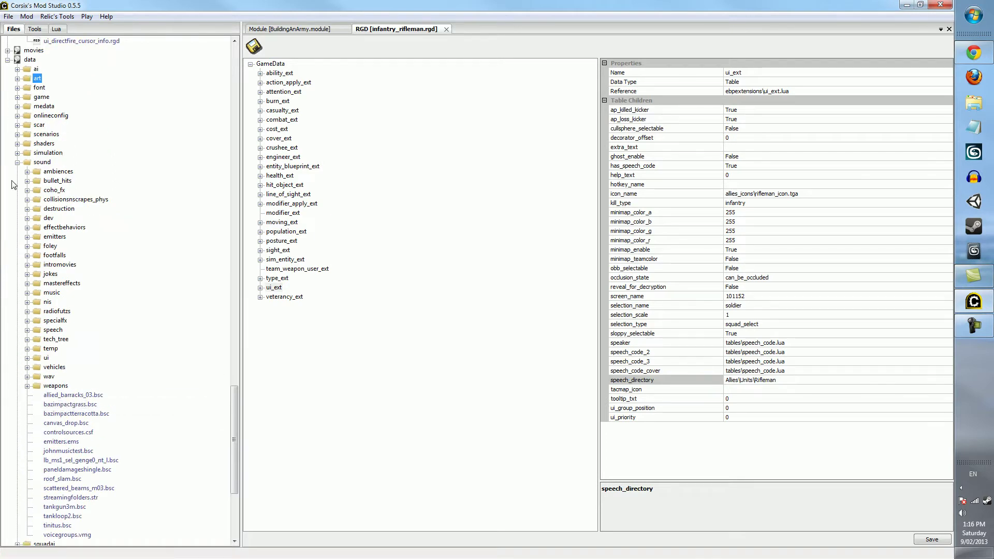
left_click(17, 164)
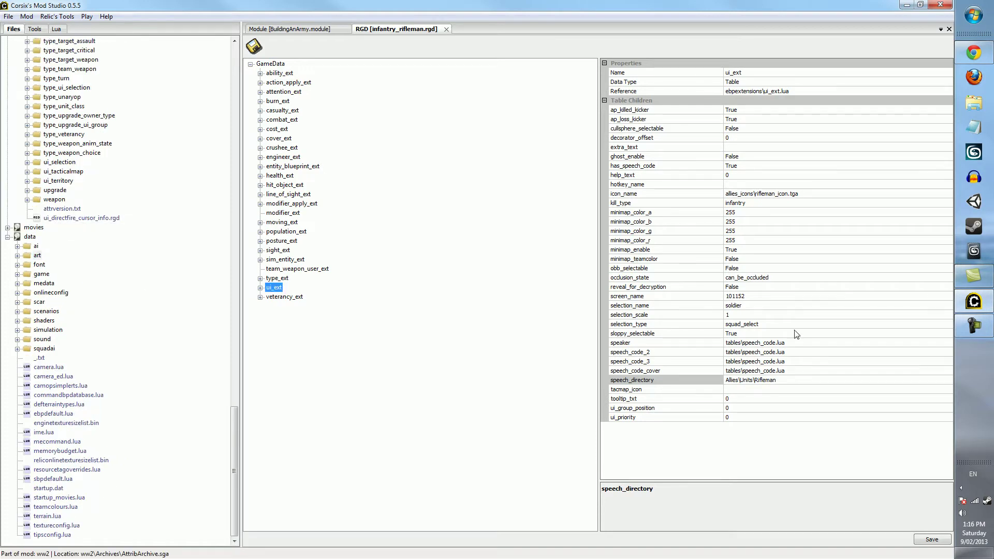
Step: Examine selection_name, occlusion_state and the neighbouring attributes of ui_ext, including obb_selectable
left_click(770, 306)
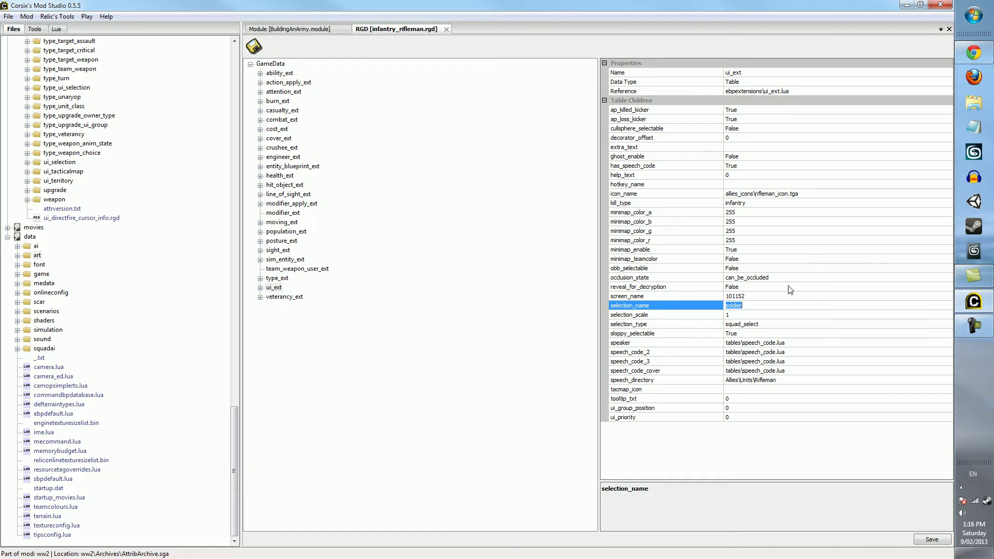
left_click(776, 275)
key("Up")
key("Down")
key("Down")
key("Down")
key("Down")
left_click(760, 269)
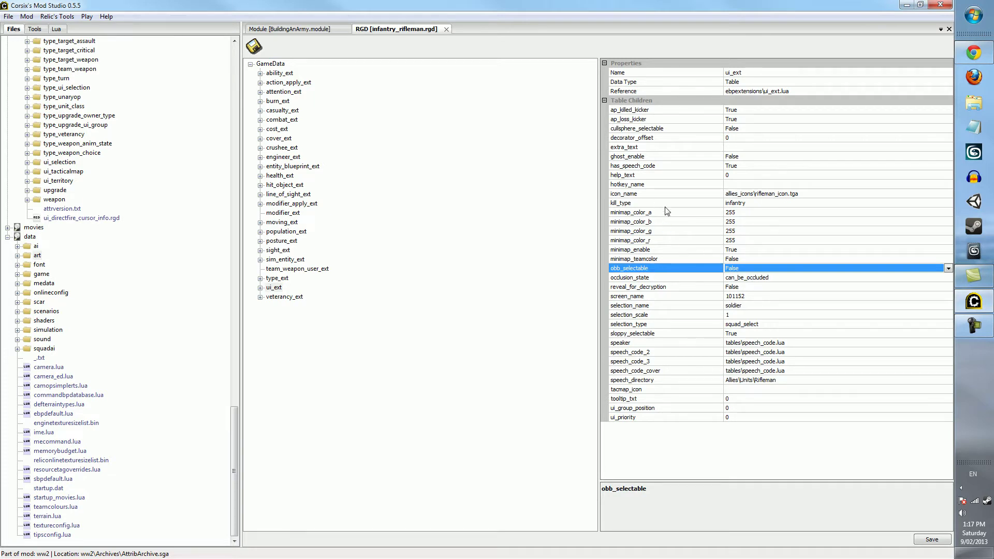
Step: Examine kill_type and icon_name in ui_ext, and check data's art folder for icon locations with its models subfolder collapsed
left_click(762, 203)
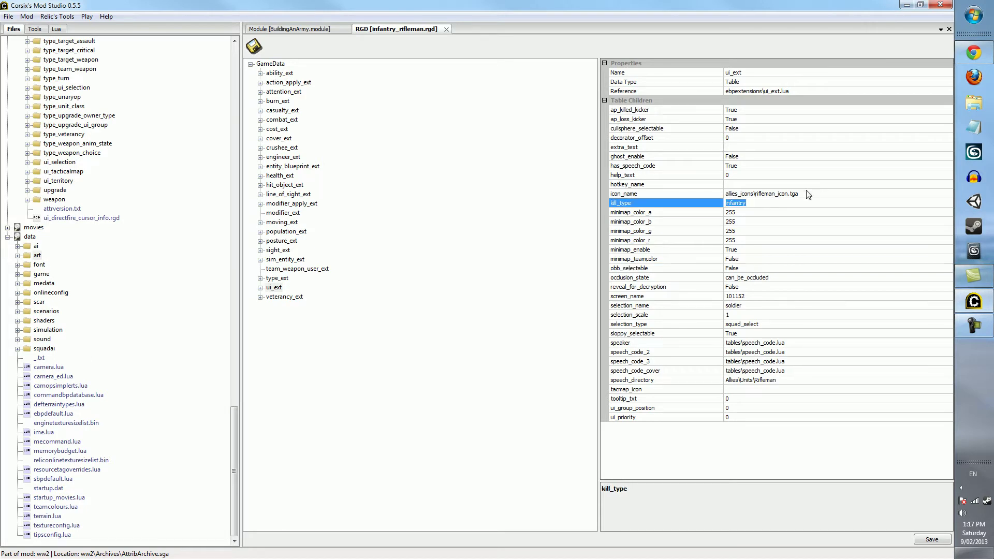
left_click(827, 196)
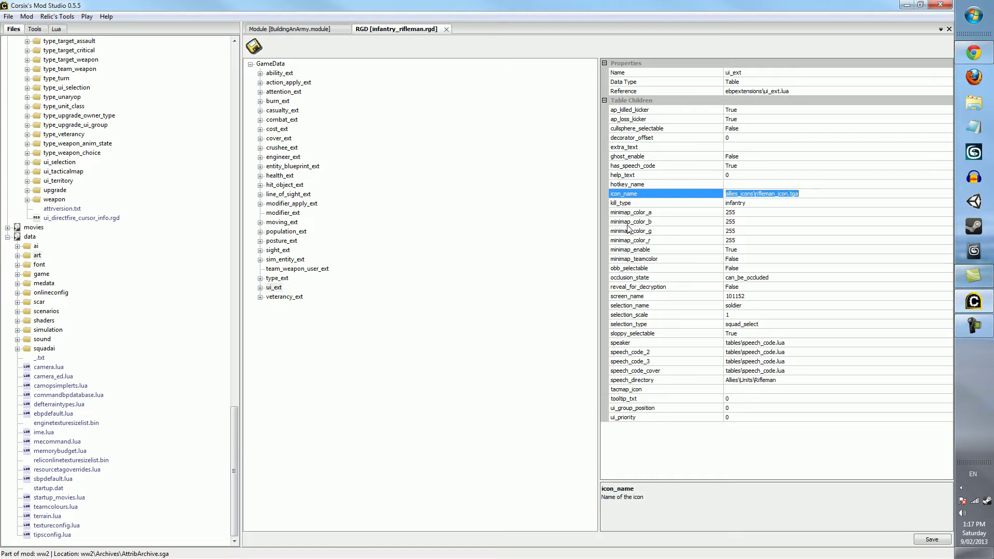
left_click(18, 255)
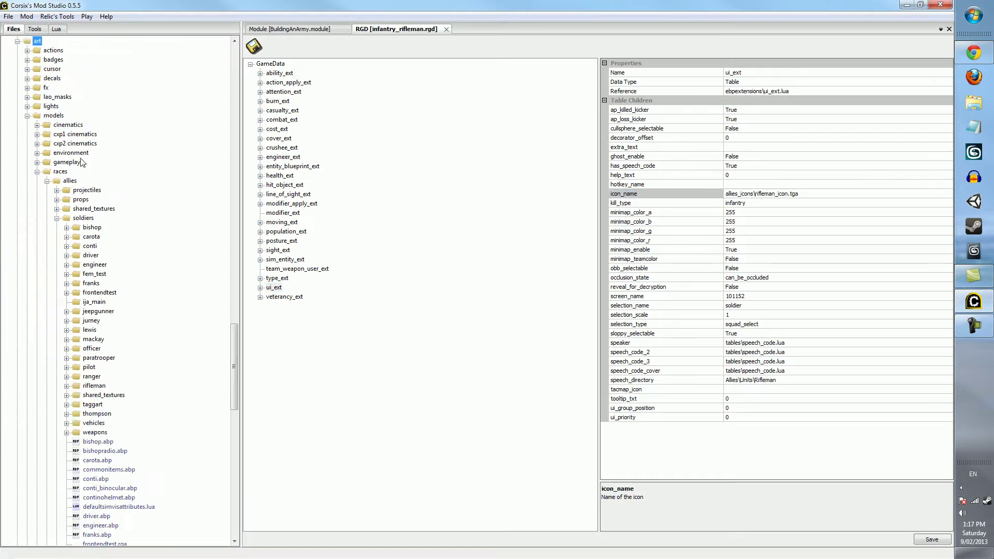
left_click(37, 171)
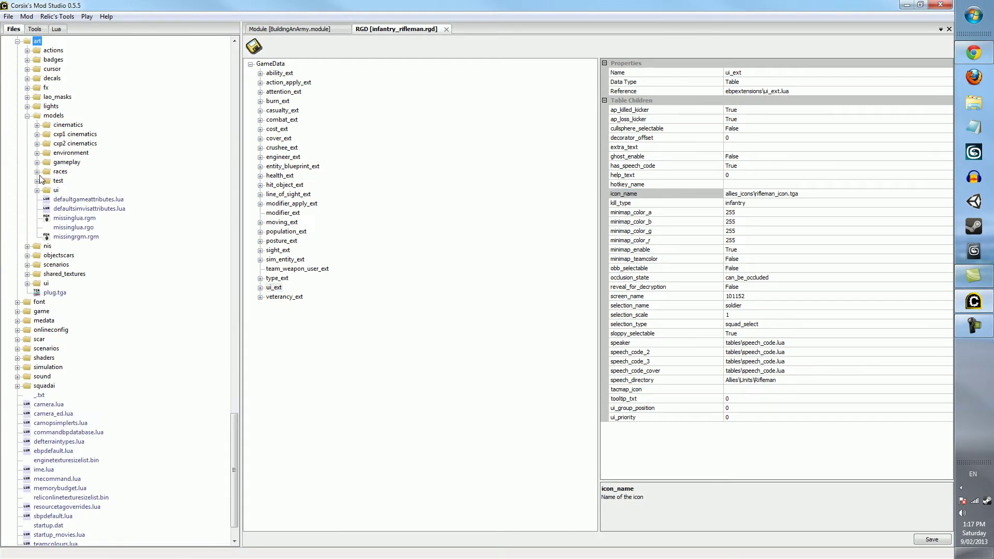
left_click(27, 116)
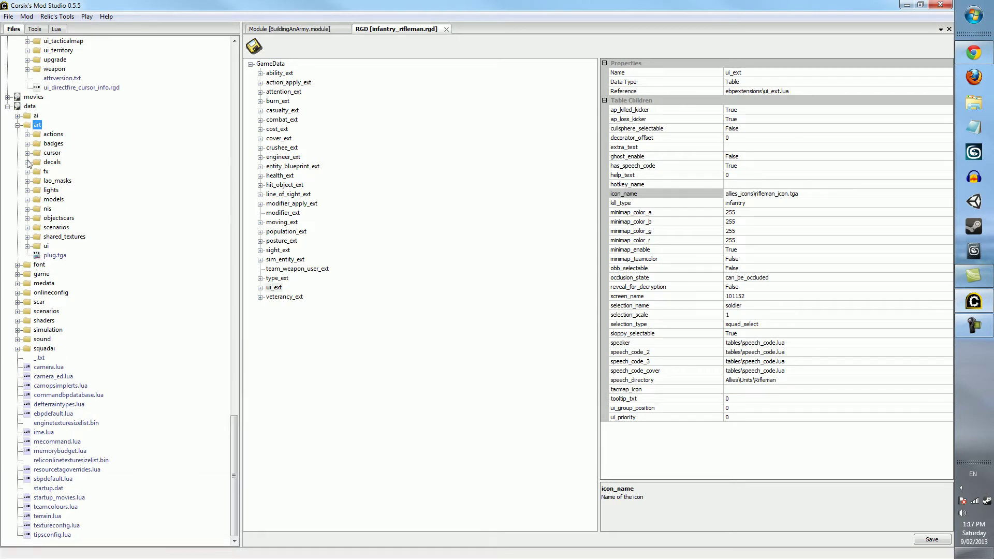
left_click(412, 316)
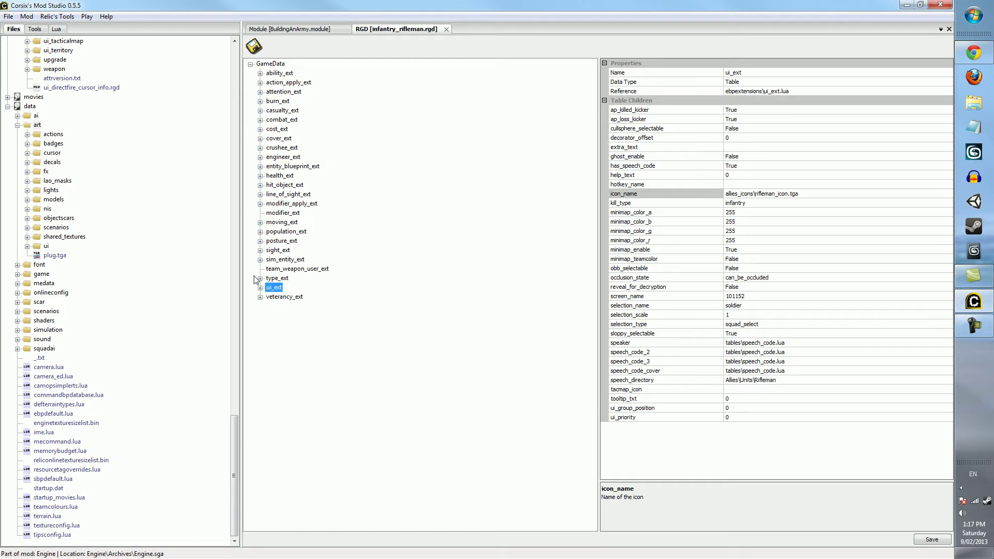
Step: Open veterancy_ext and examine its experience_value and death_experience_value attributes
left_click(287, 300)
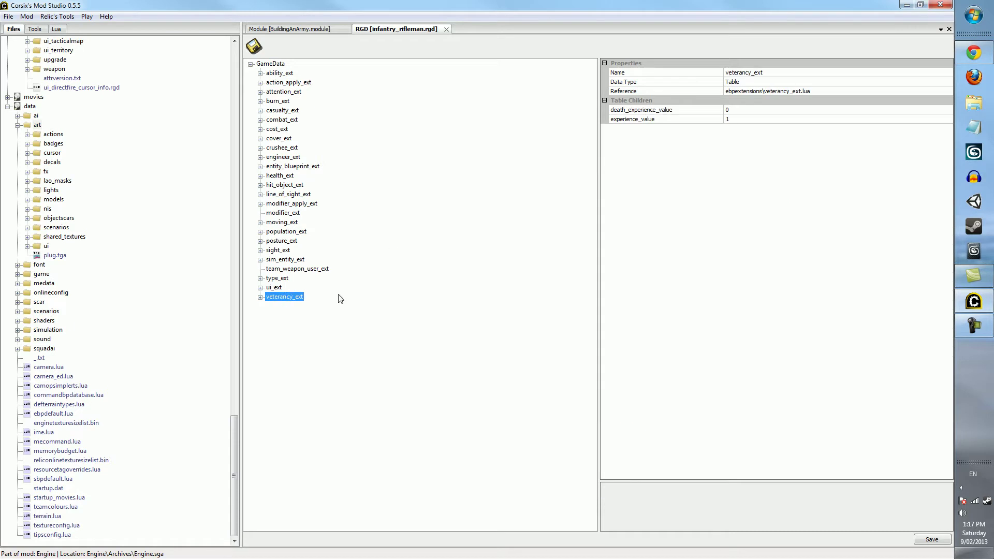
left_click(665, 199)
left_click(752, 120)
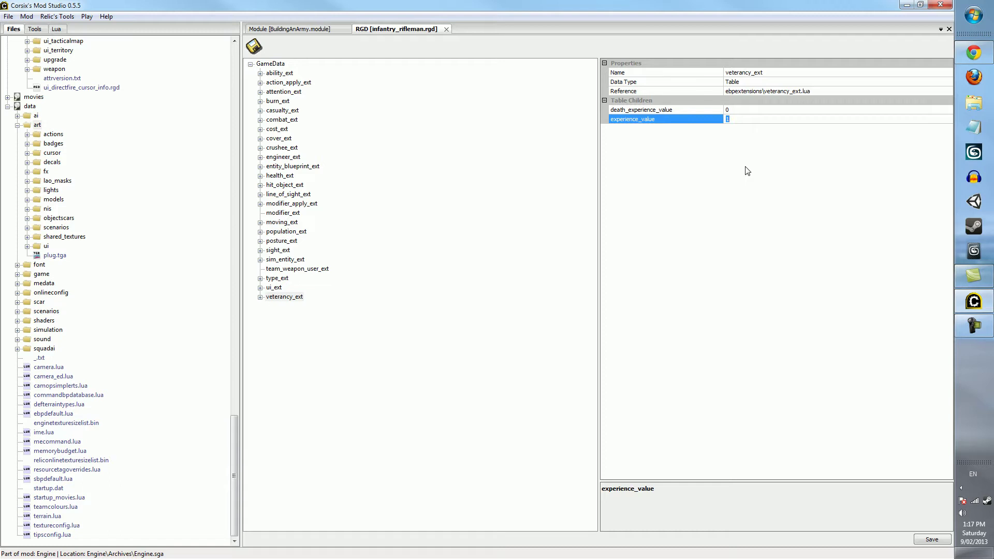
left_click(741, 119)
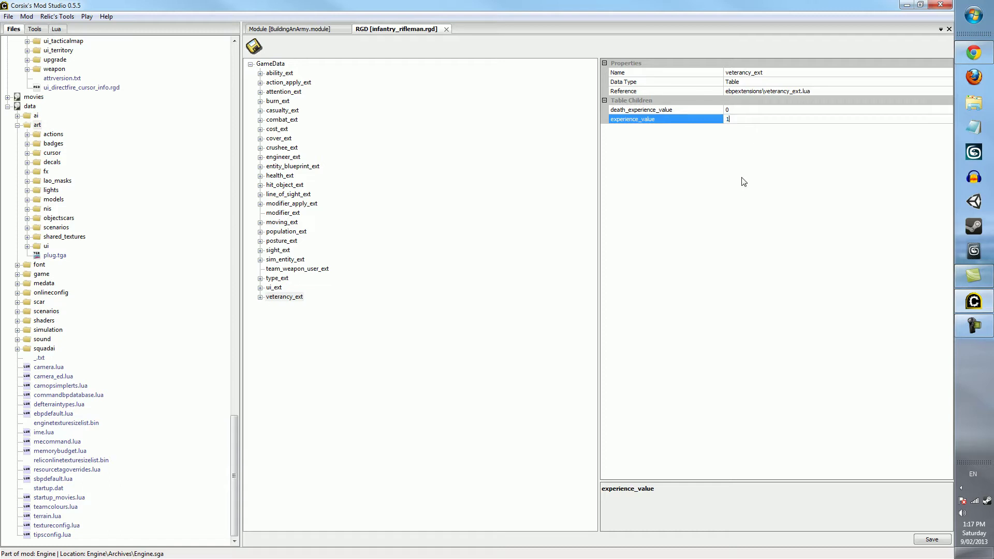
left_click(750, 111)
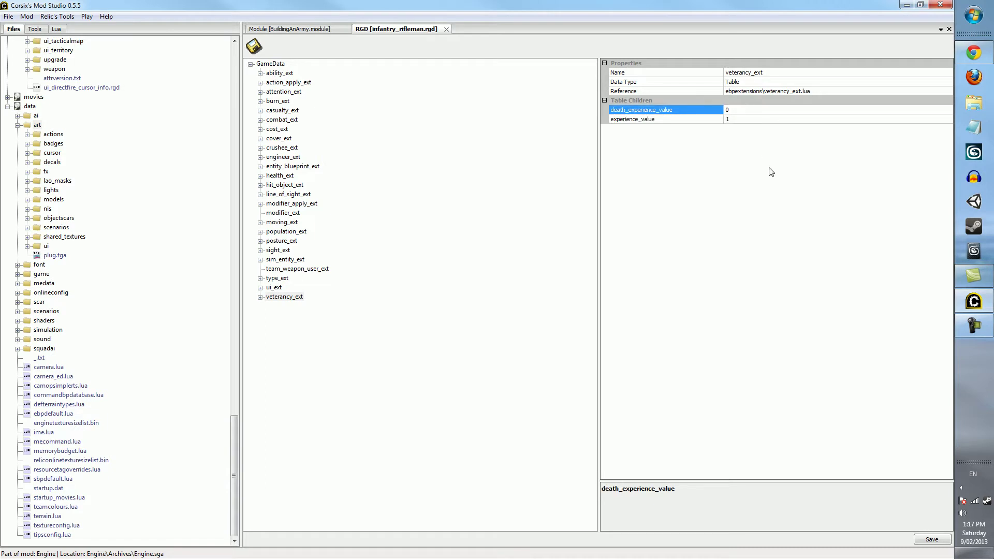
left_click(596, 290)
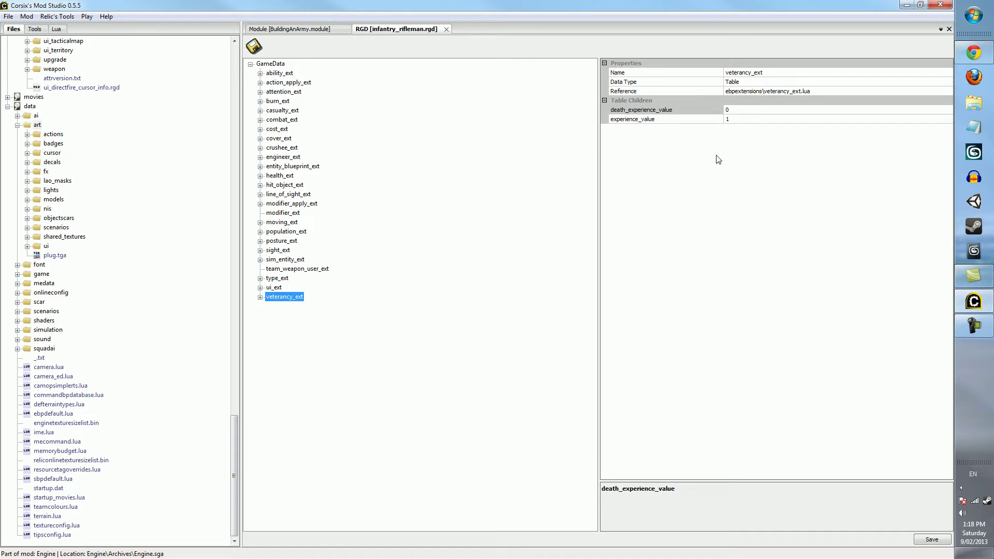
left_click(746, 120)
left_click(752, 111)
left_click(581, 202)
left_click(673, 121)
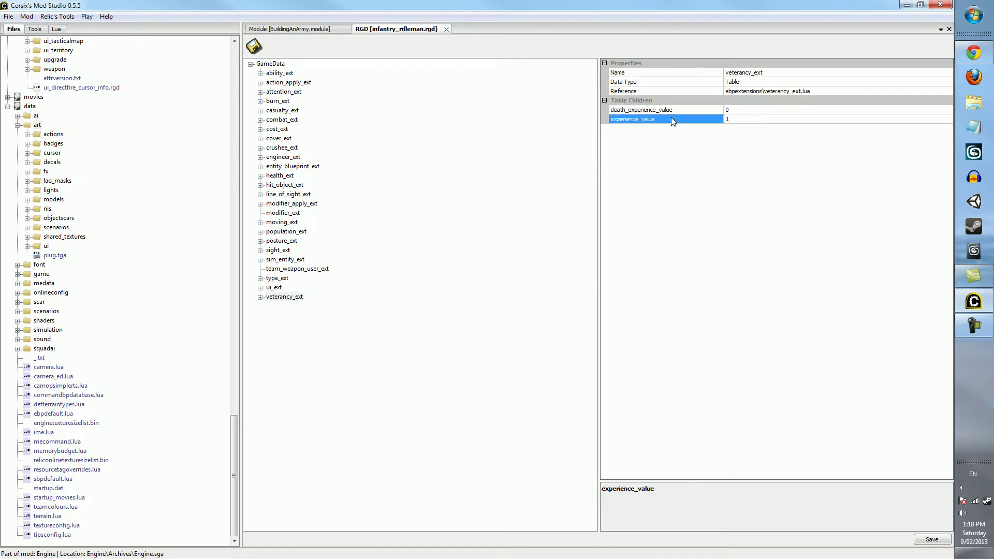
left_click(477, 170)
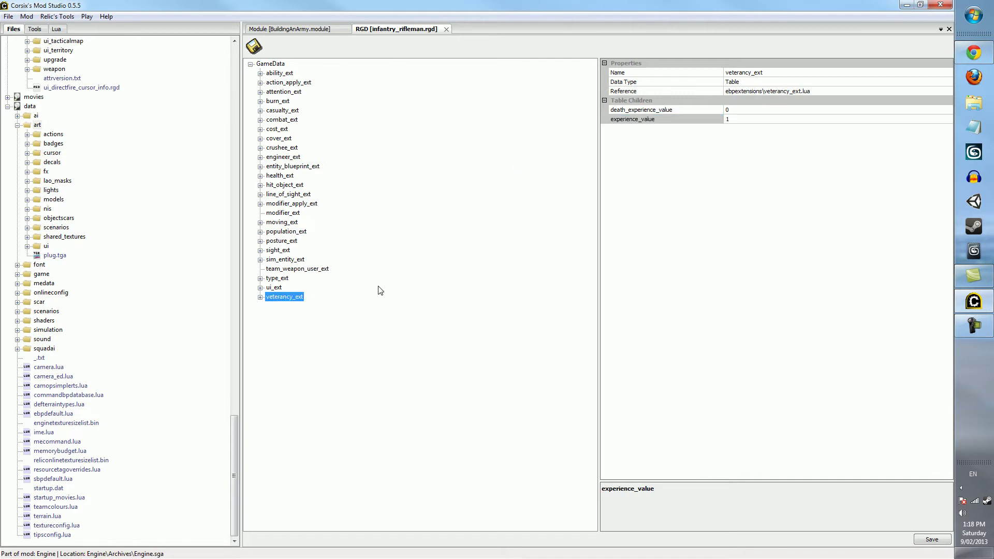
Step: Collapse the allies soldiers folder in ebps races and open m4_sherman.rgd from the allies vehicles folder
scroll(140, 264, "up", 5)
left_click(8, 249)
scroll(210, 288, "up", 15)
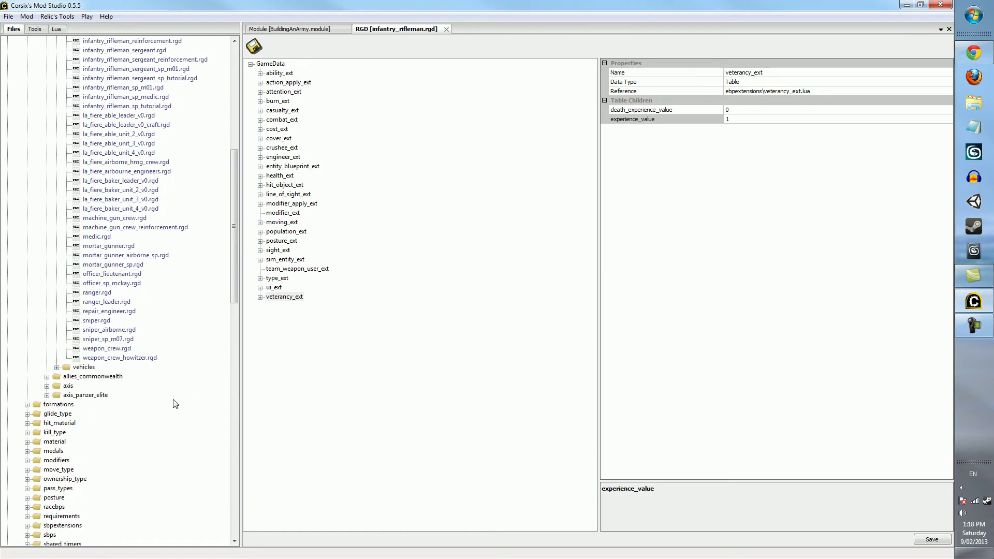
scroll(207, 399, "up", 10)
double_click(66, 249)
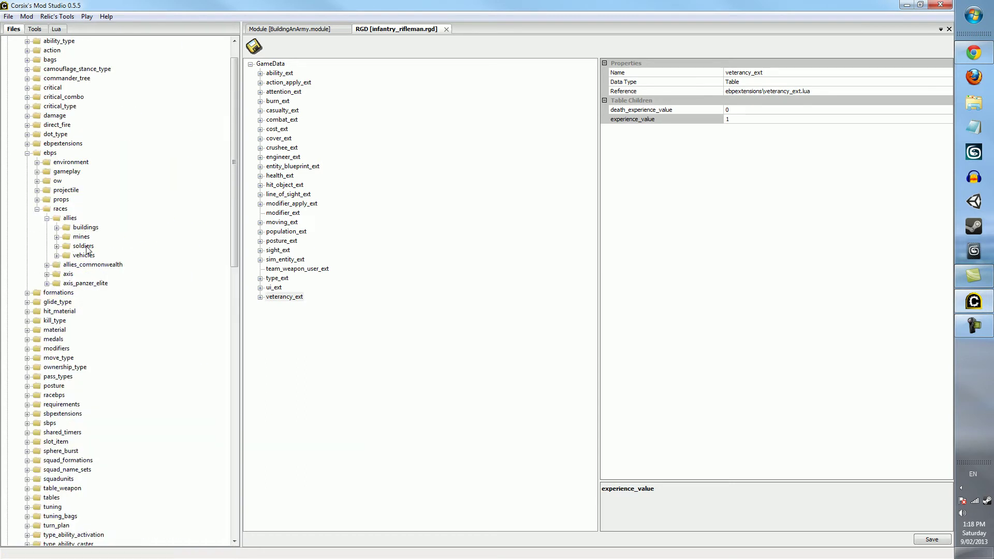
left_click(57, 255)
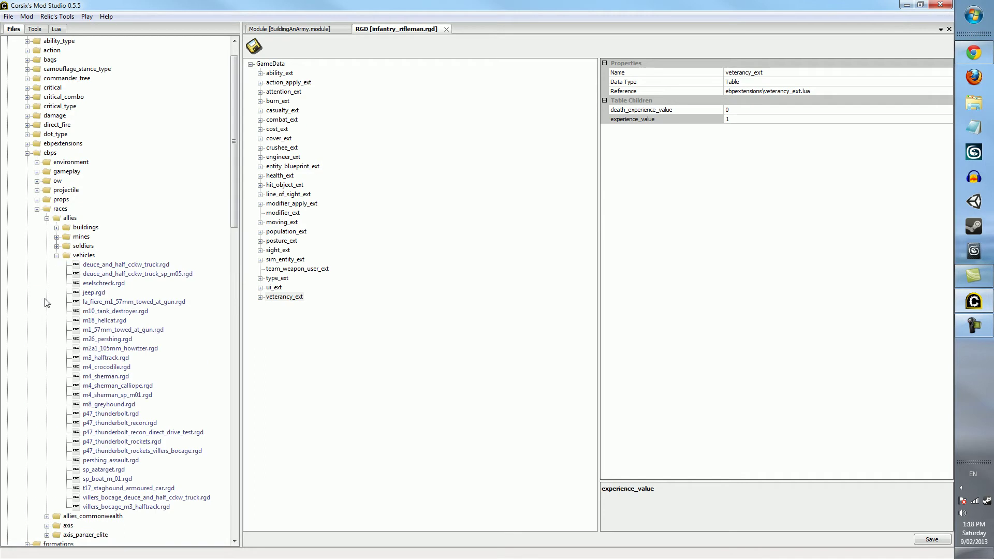
scroll(41, 311, "down", 1)
left_click(108, 348)
double_click(108, 349)
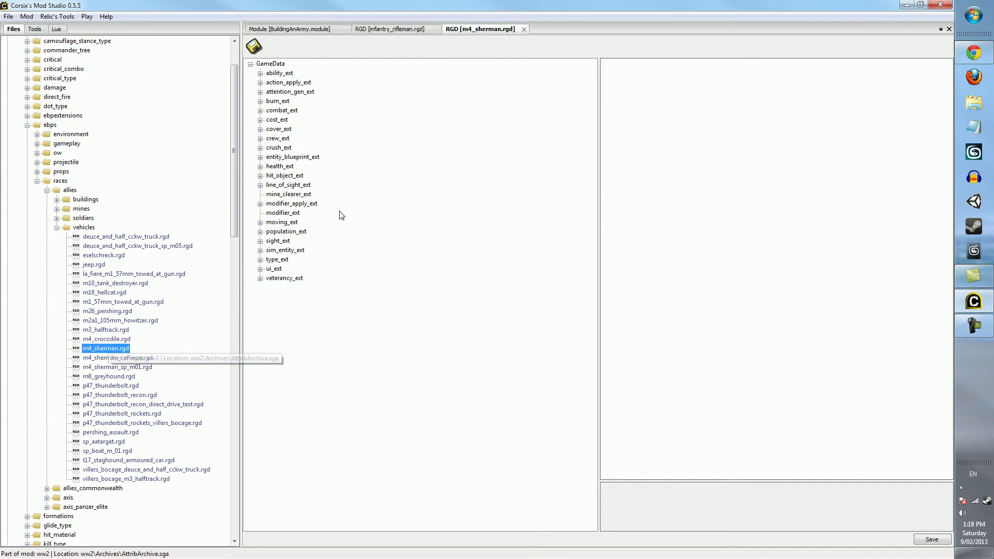
Step: Compare the extension lists of infantry_rifleman.rgd and m4_sherman.rgd, checking the attention_gen_ext table of the Sherman
left_click(413, 31)
left_click(483, 29)
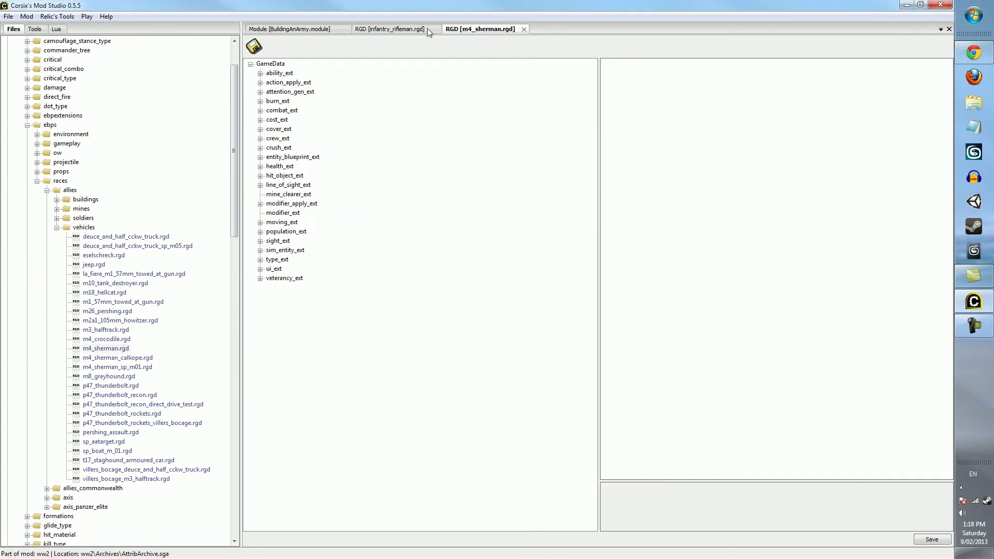
left_click(434, 31)
left_click(461, 30)
left_click(291, 92)
left_click(391, 31)
left_click(485, 32)
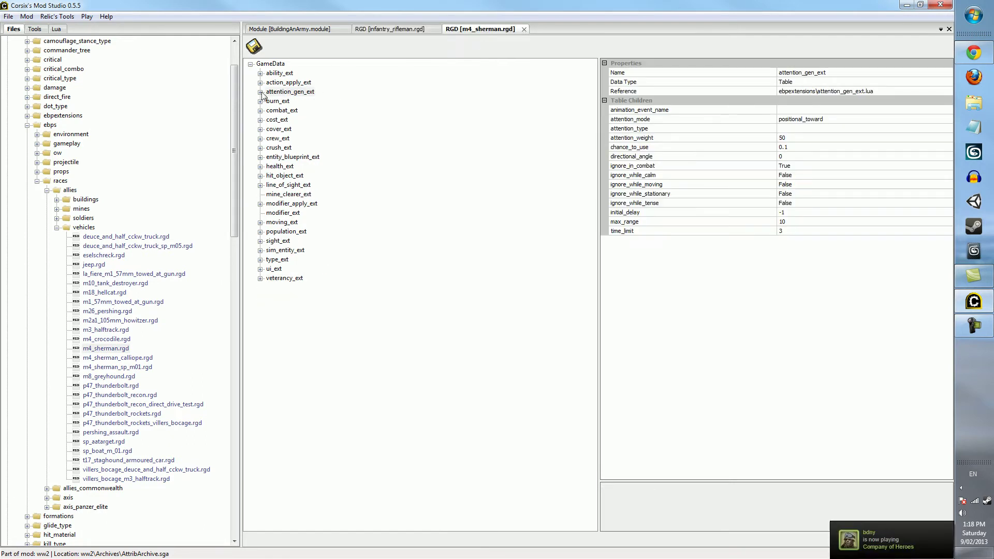
Step: Compare the two files' extensions again and examine crushee_ext in infantry_rifleman.rgd
left_click(458, 147)
left_click(409, 30)
left_click(484, 30)
left_click(406, 30)
left_click(305, 147)
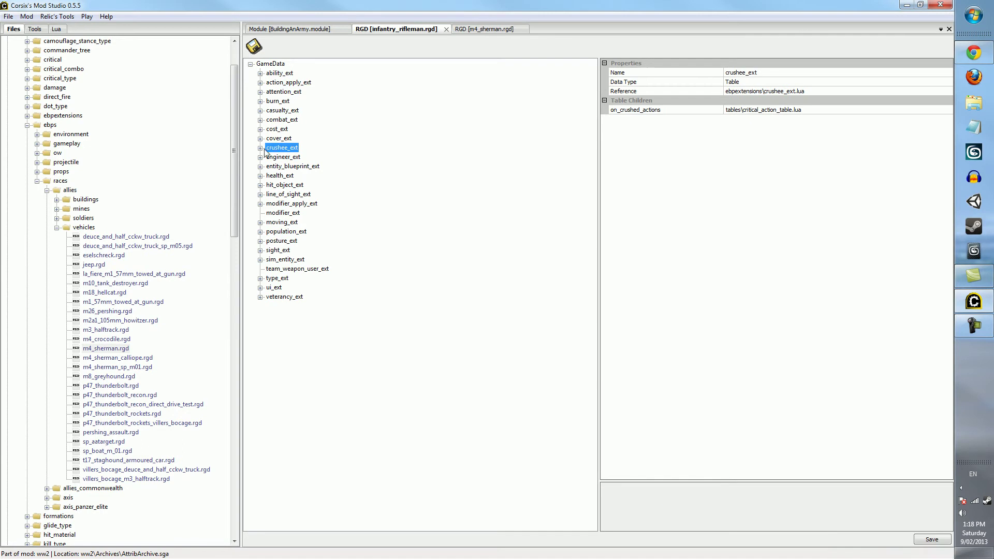
left_click(261, 147)
left_click(260, 148)
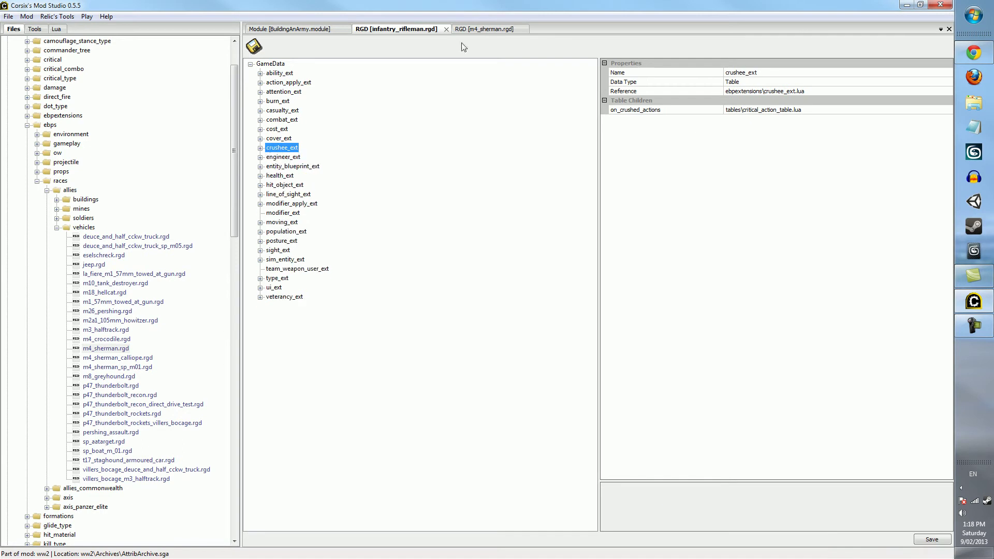
Step: Expand crush_ext in m4_sherman.rgd and examine its heavy, light, medium and off crush_mode_actions tables
left_click(484, 29)
left_click(282, 149)
left_click(261, 148)
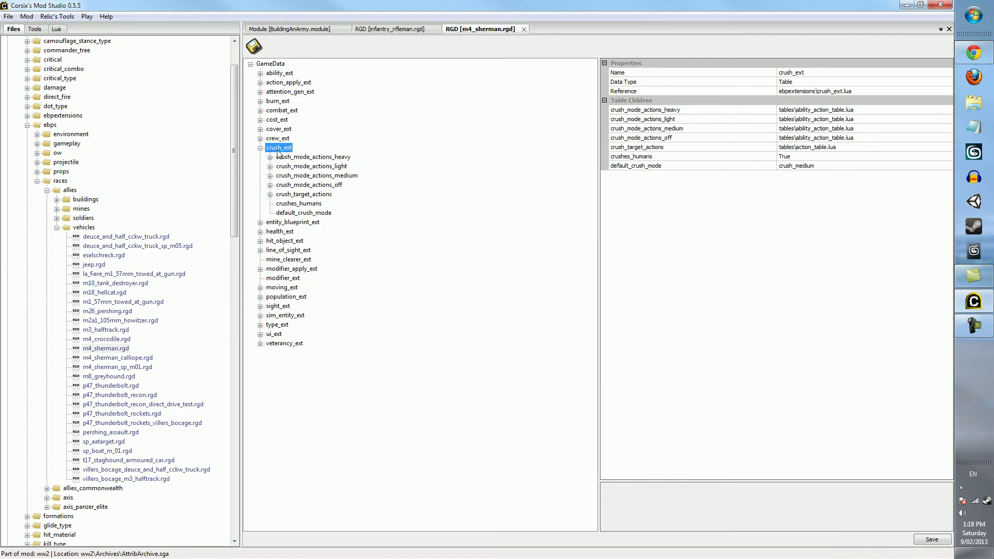
left_click(308, 157)
left_click(299, 167)
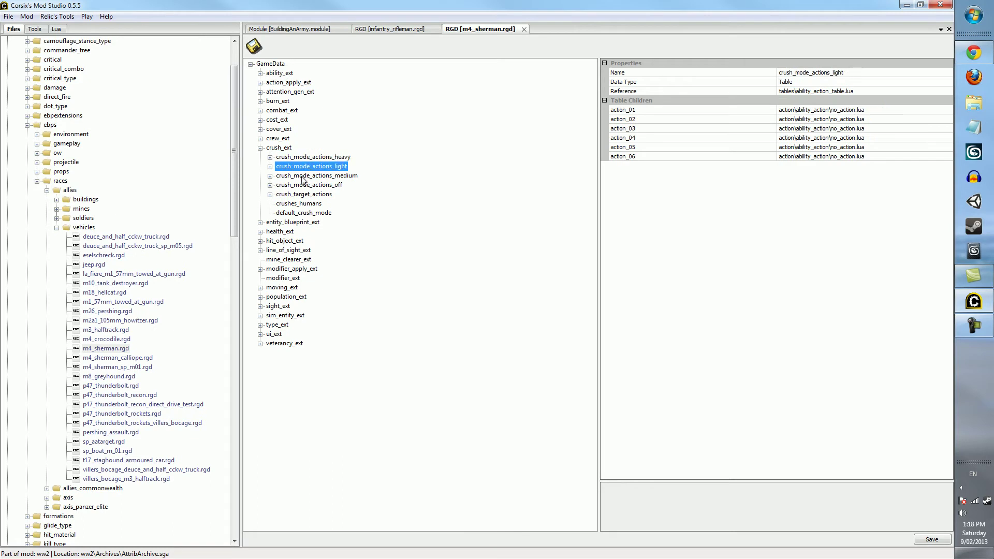
left_click(317, 158)
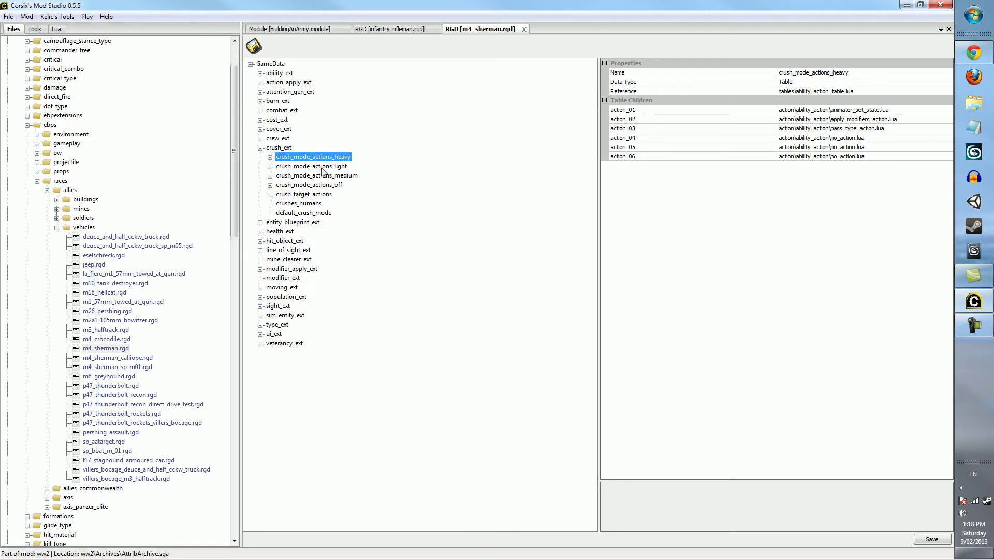
left_click(320, 176)
left_click(301, 185)
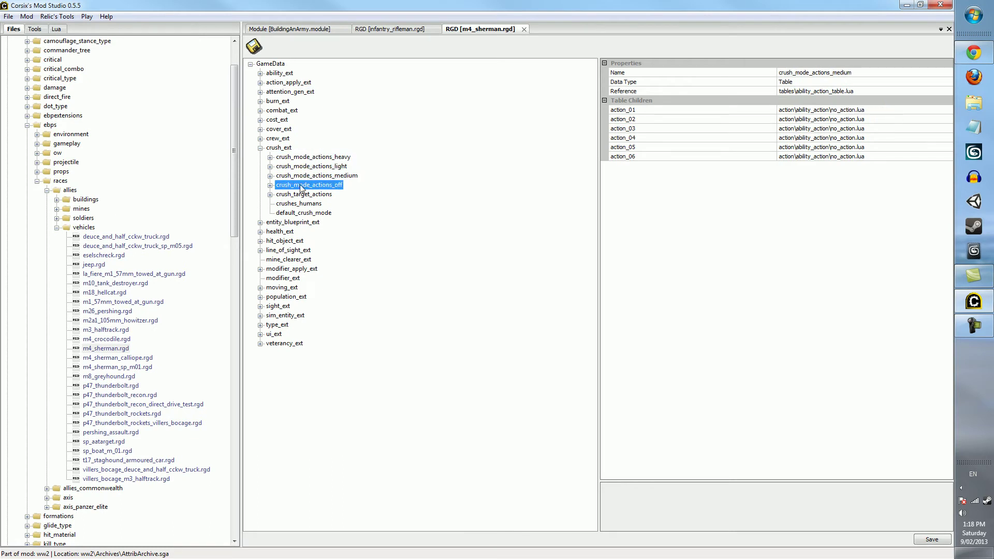
Step: Examine crush_target_actions, crushes_humans and default_crush_mode in crush_ext, referring back to crush_mode_actions_heavy
left_click(303, 195)
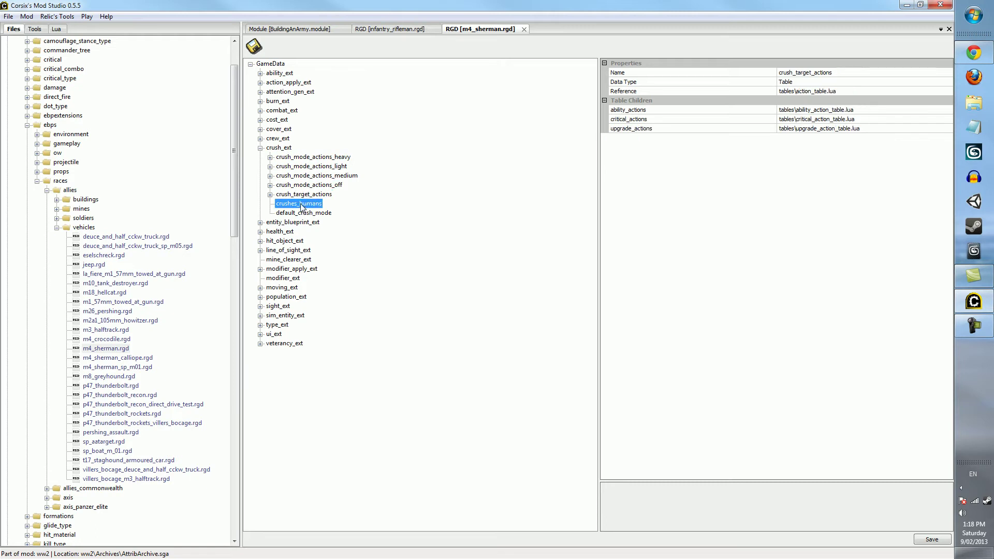
left_click(299, 205)
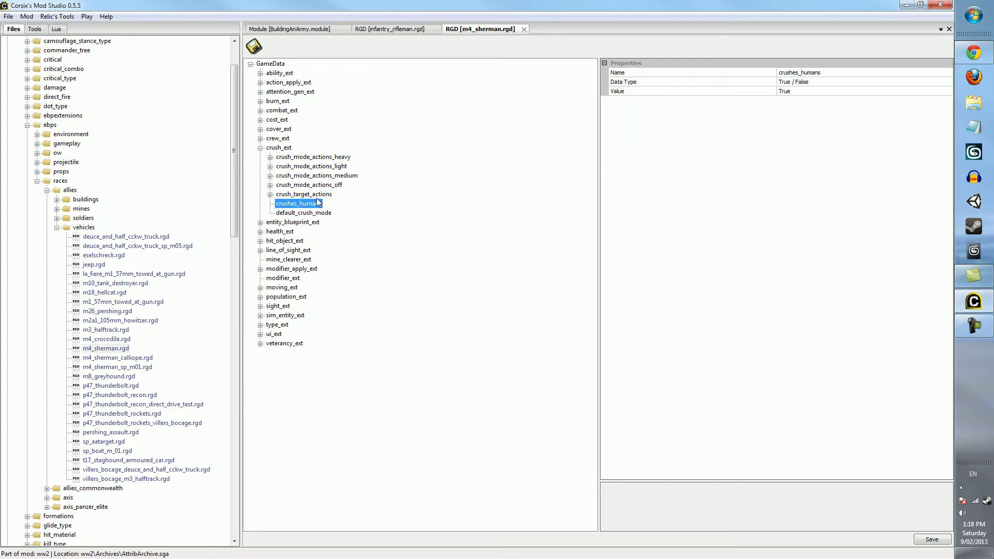
left_click(309, 213)
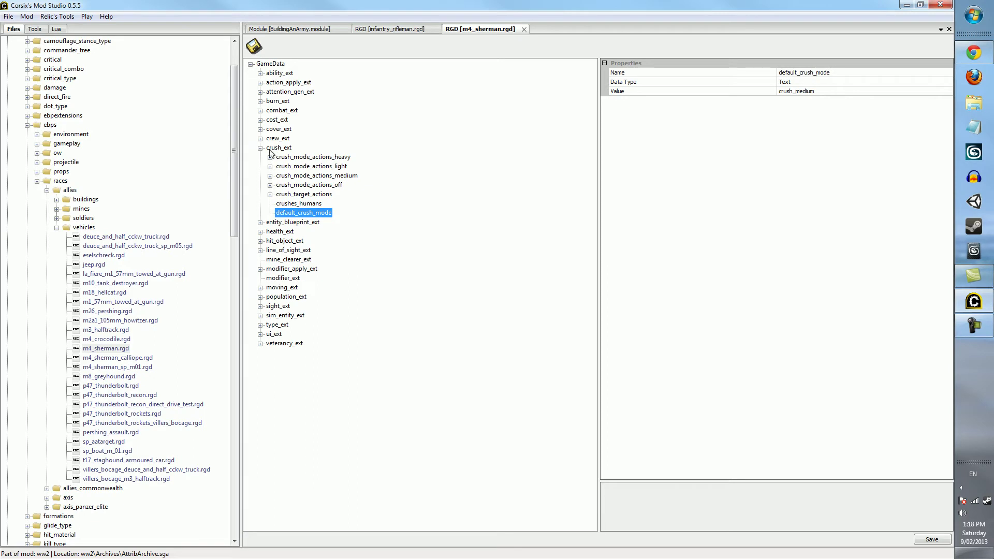
left_click(309, 158)
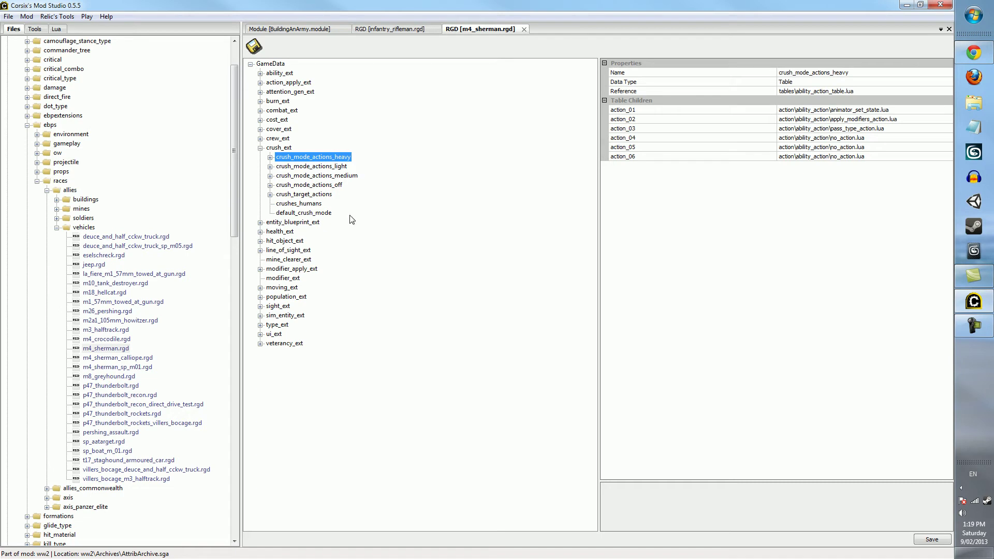
left_click(313, 206)
left_click(309, 211)
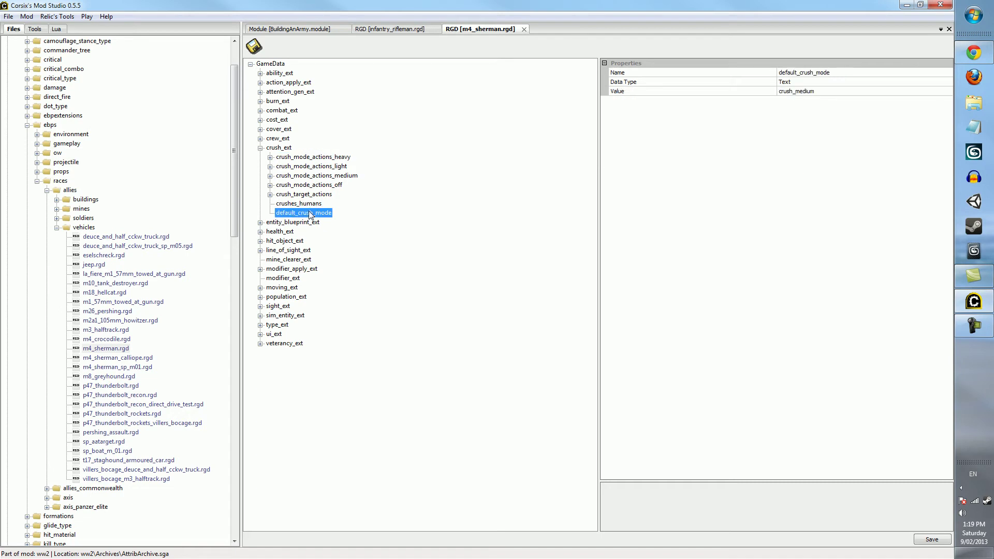
Step: Inspect the individual actions in crush_mode_actions_light and crush_mode_actions_heavy, including action_01 to action_03 of the heavy mode, and collapse crush_ext
left_click(291, 167)
left_click(270, 166)
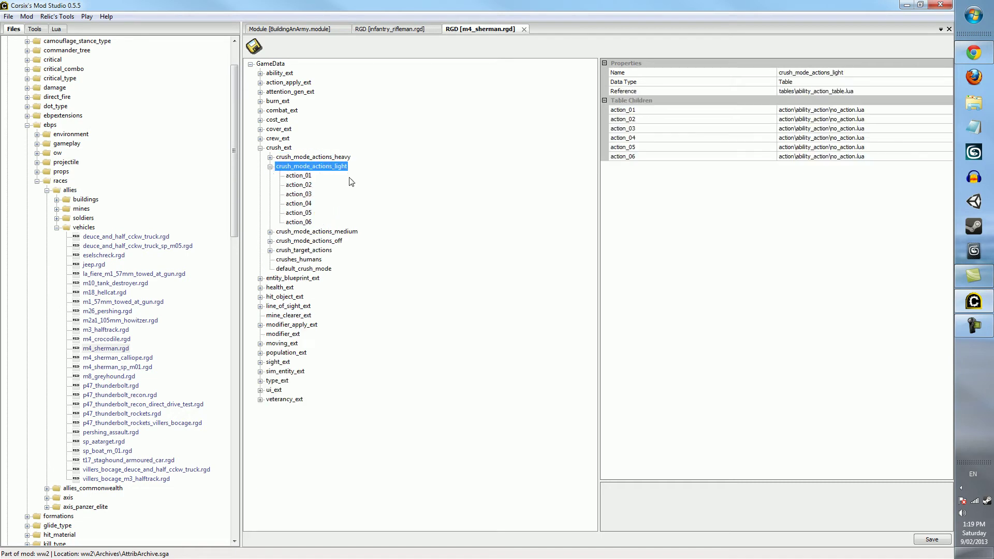
left_click(270, 166)
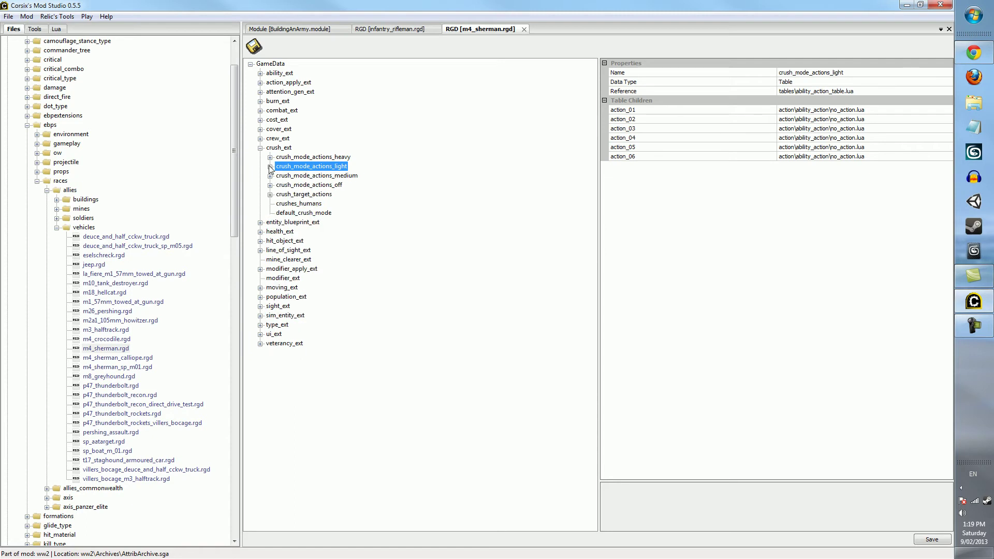
left_click(269, 157)
left_click(309, 159)
left_click(300, 169)
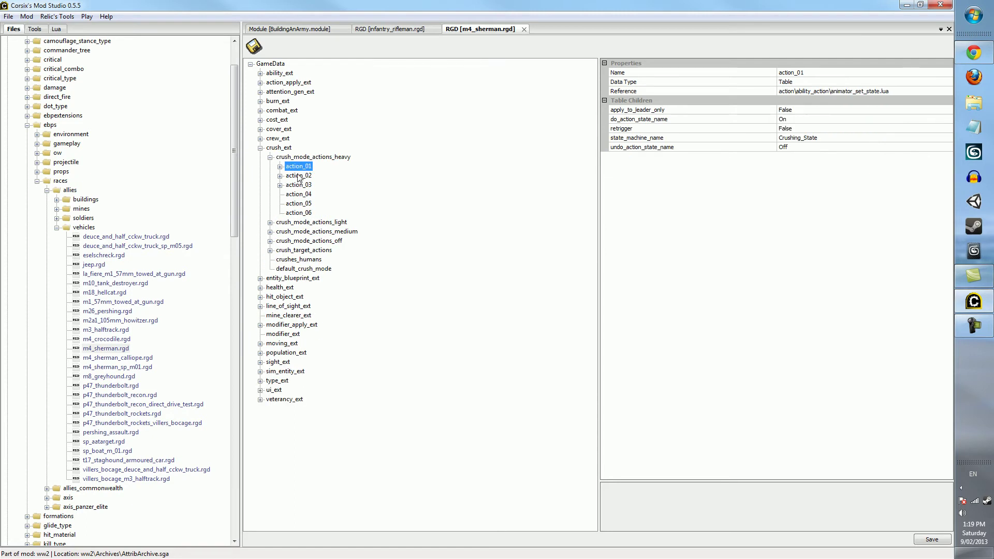
left_click(298, 176)
left_click(300, 186)
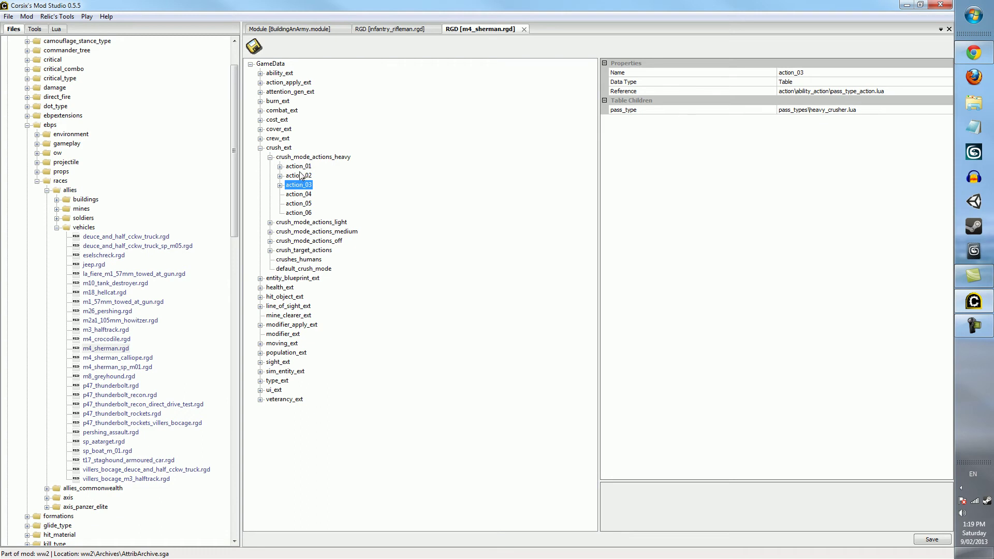
left_click(275, 158)
left_click(270, 157)
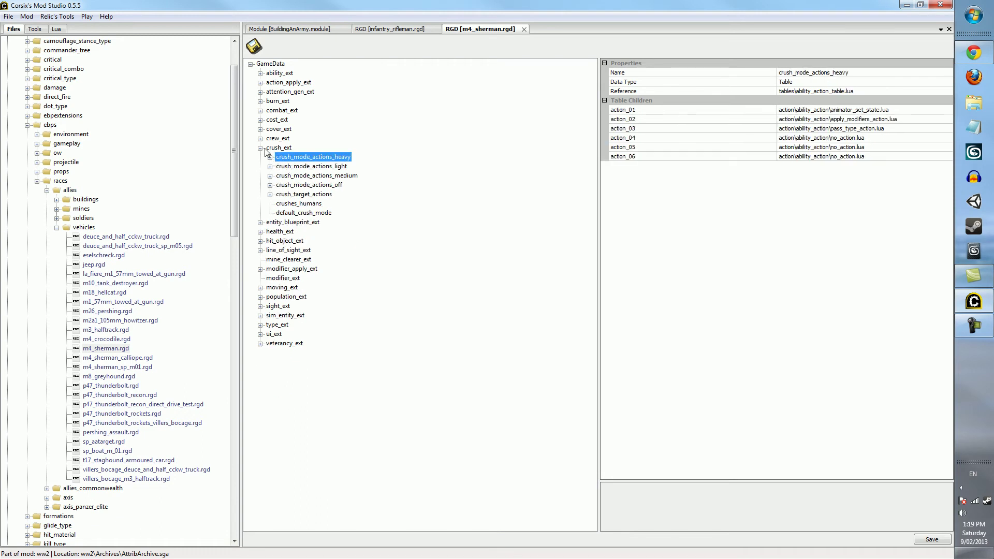
left_click(260, 148)
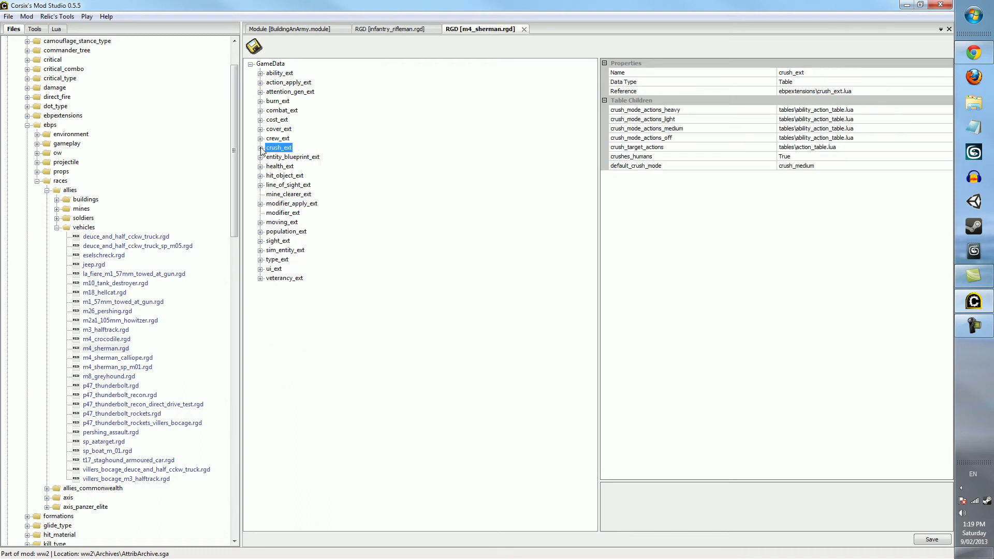
Step: Reopen crush_ext to recheck the crush_mode_actions_heavy actions, and collapse the table again
left_click(260, 148)
left_click(277, 157)
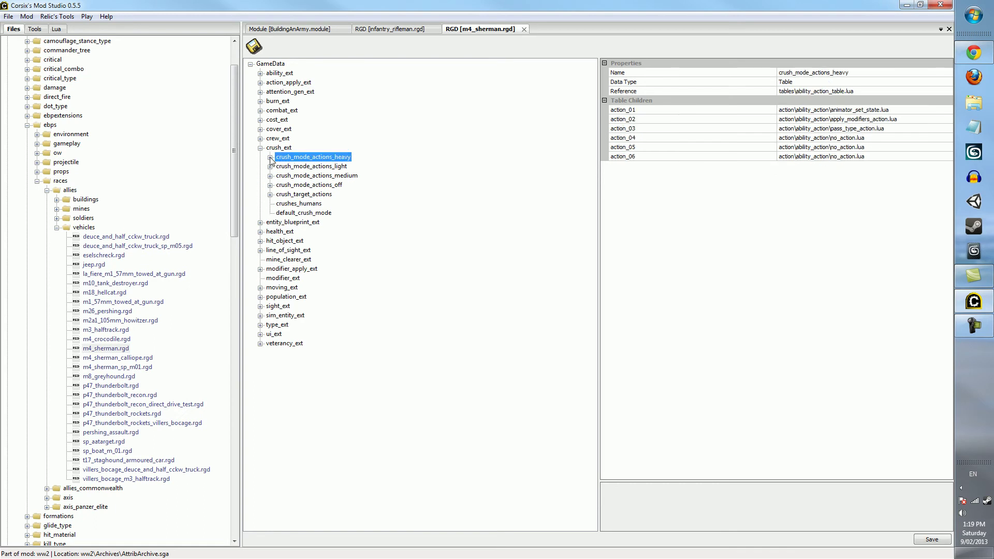
left_click(270, 158)
left_click(278, 164)
left_click(270, 157)
left_click(260, 148)
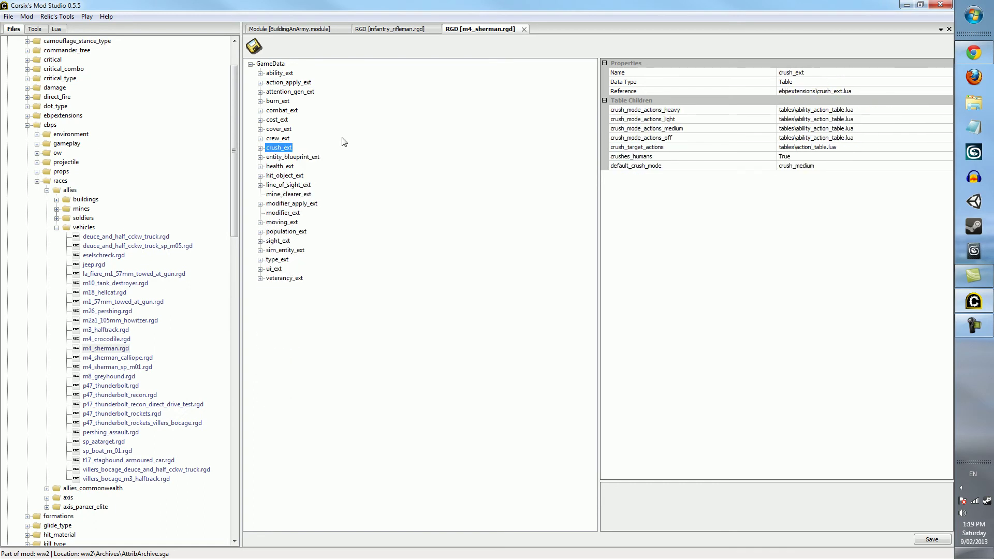
Step: Expand role_list in crew_ext, examine the role_01 and role_02 crew entries, and collapse crew_ext
left_click(287, 140)
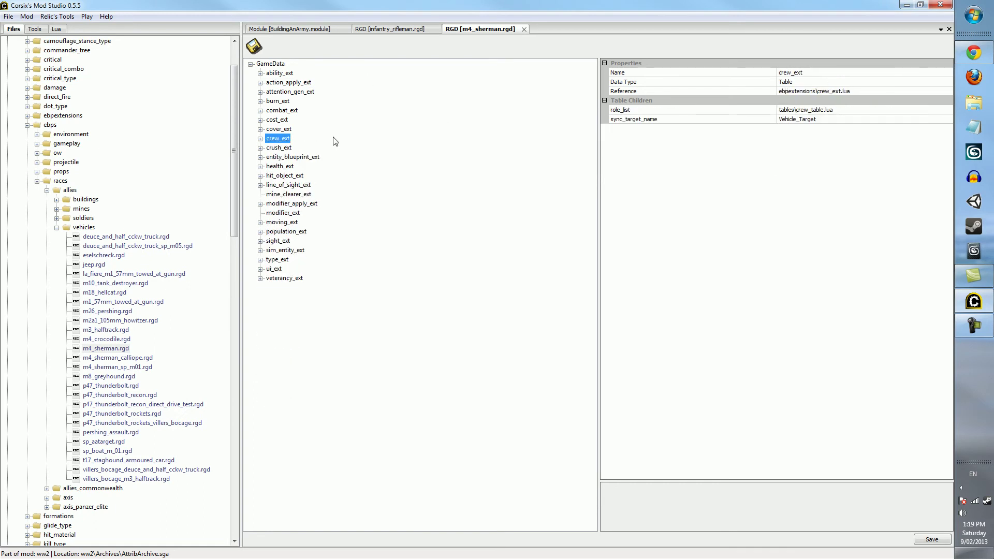
left_click(261, 139)
left_click(286, 148)
left_click(269, 148)
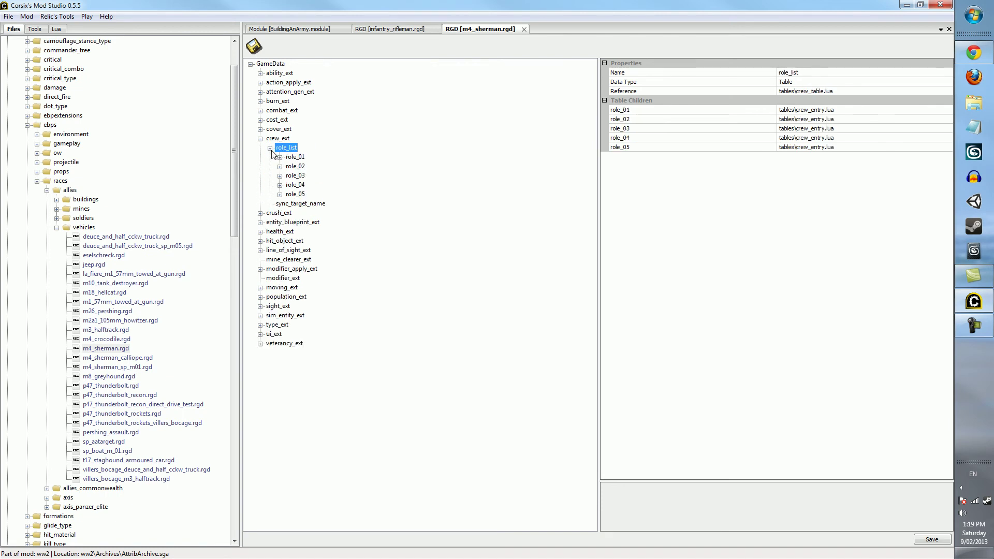
left_click(293, 166)
left_click(304, 158)
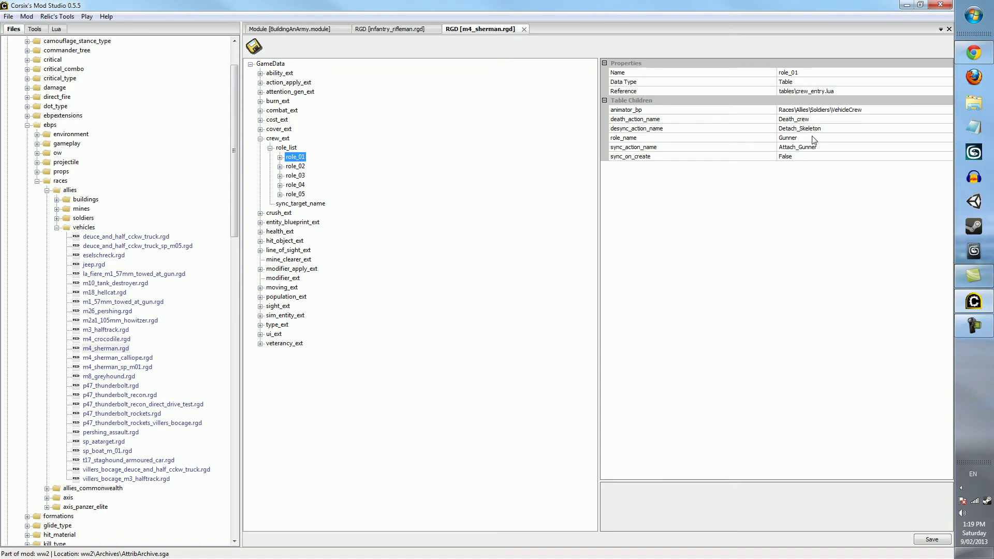
left_click(260, 138)
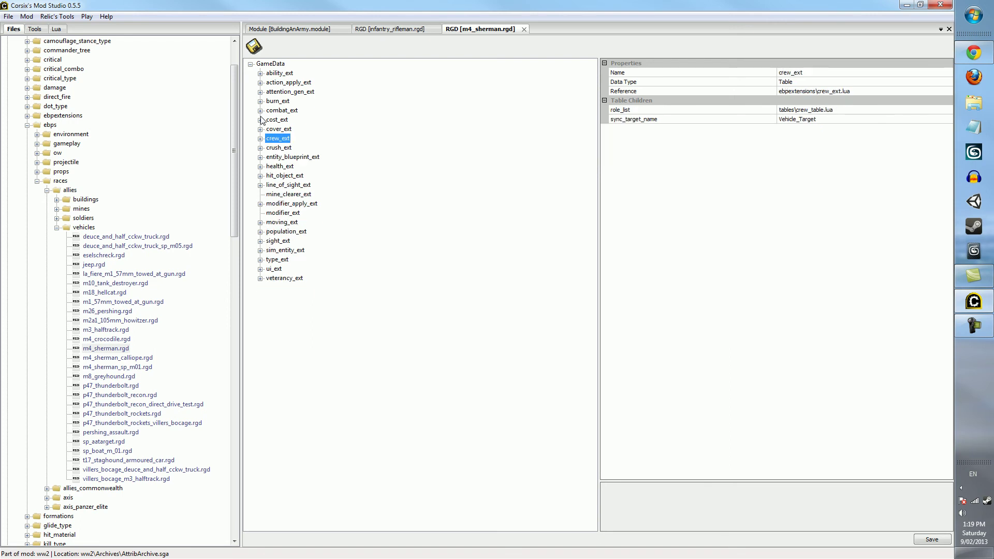
Step: Examine the cover types in the Sherman's cover_ext and collapse the table
left_click(260, 129)
left_click(275, 132)
left_click(261, 130)
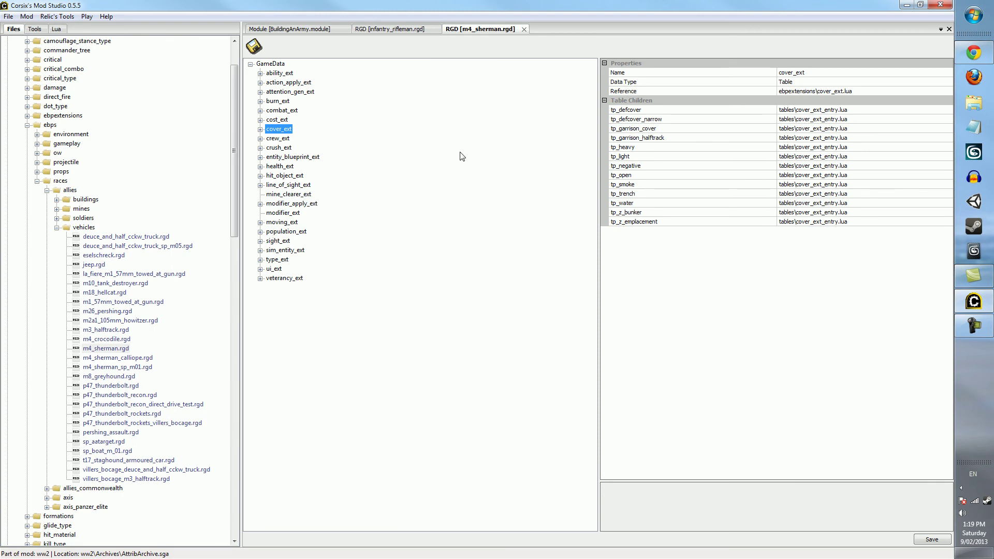
Step: Compare the Sherman's extensions with those of infantry_rifleman.rgd once more, ending on the rifleman file
left_click(404, 29)
left_click(469, 30)
left_click(398, 31)
left_click(433, 183)
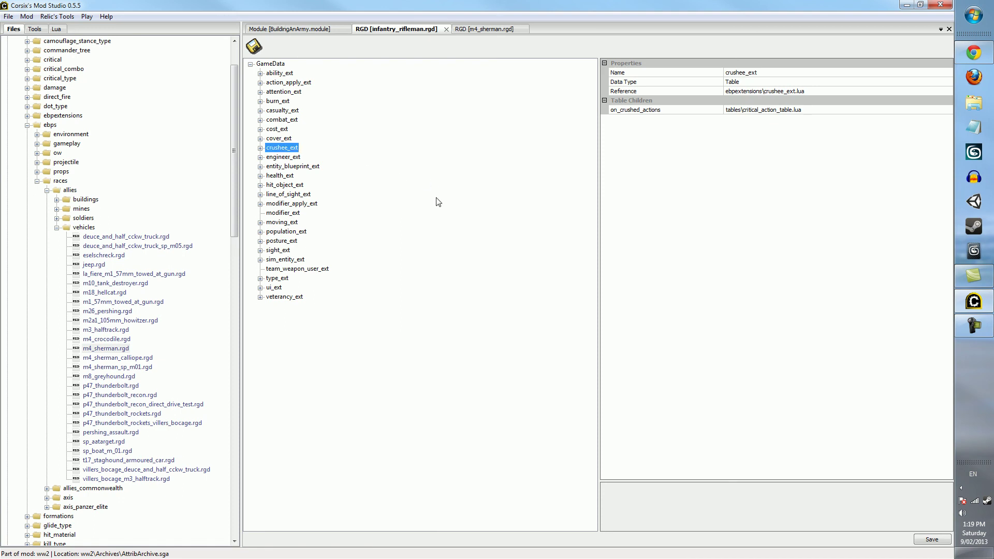